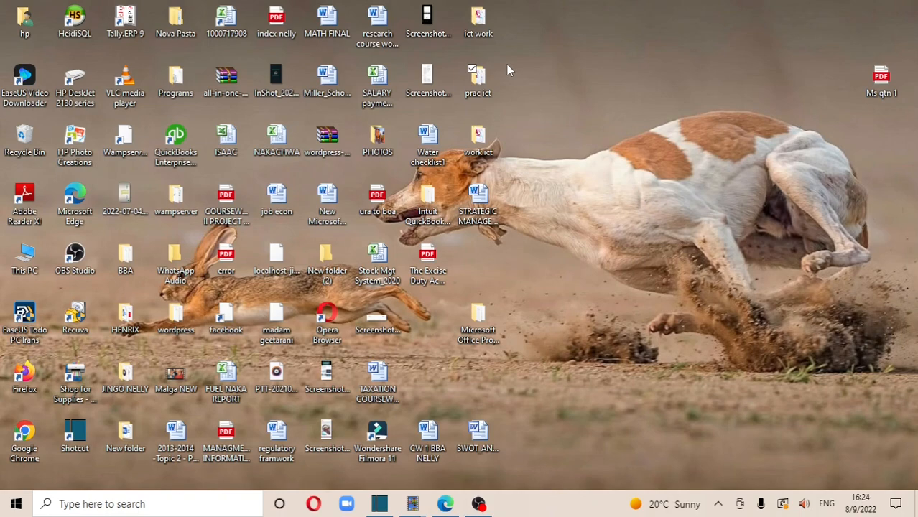
double_click(479, 80)
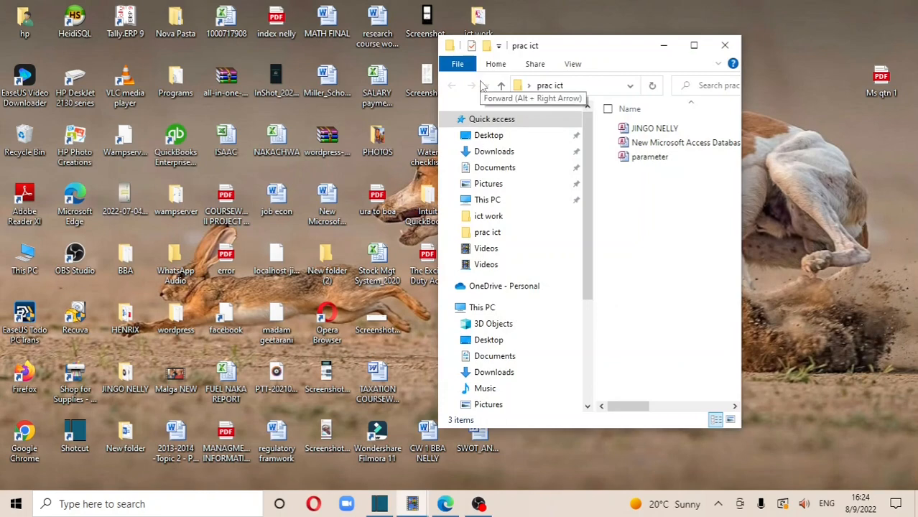
double_click(662, 130)
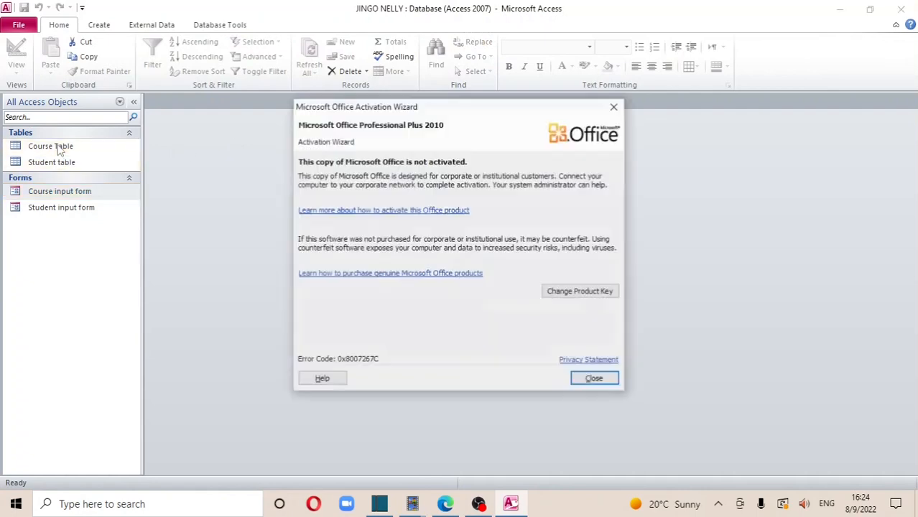
Dismiss the activation notice, then review and close the Course Table's courses CS11 to CS13
click(596, 380)
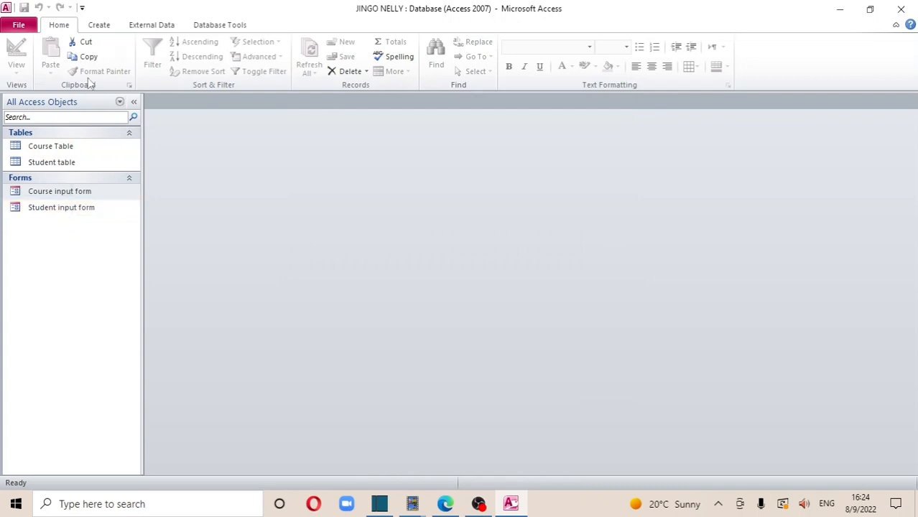
click(103, 27)
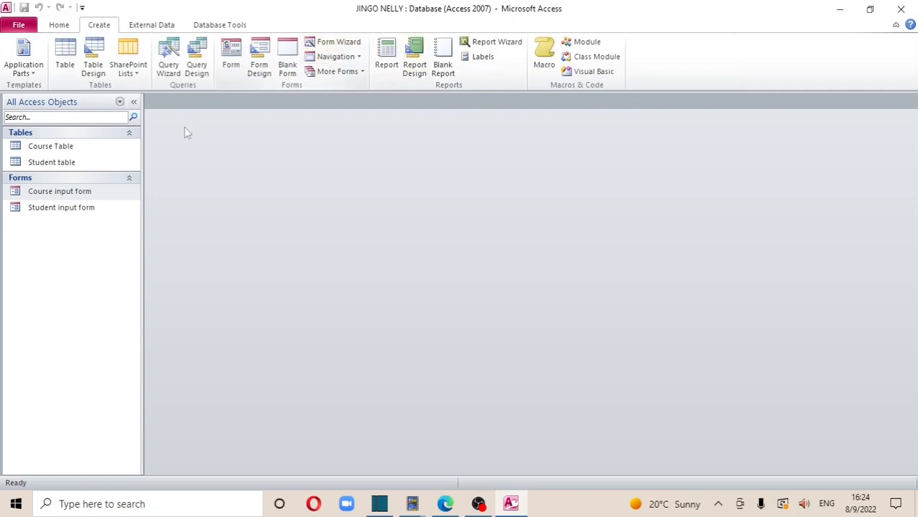
click(102, 150)
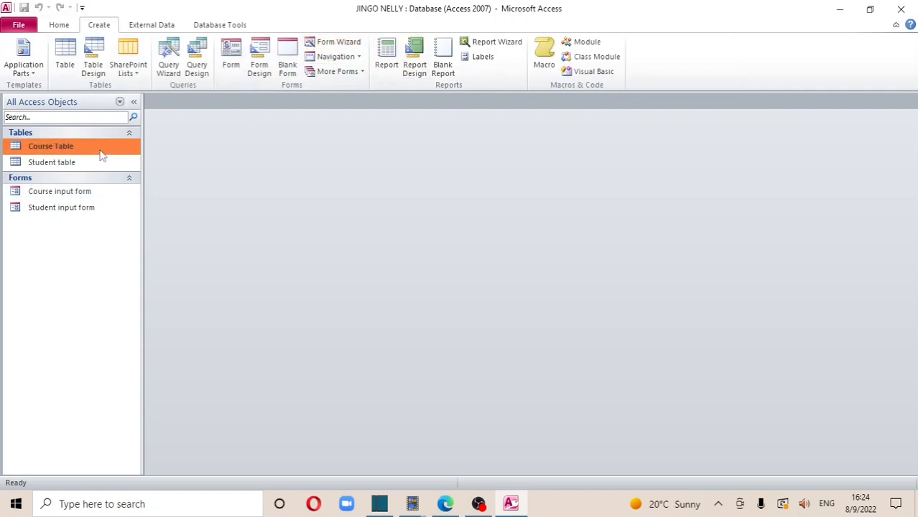
double_click(101, 150)
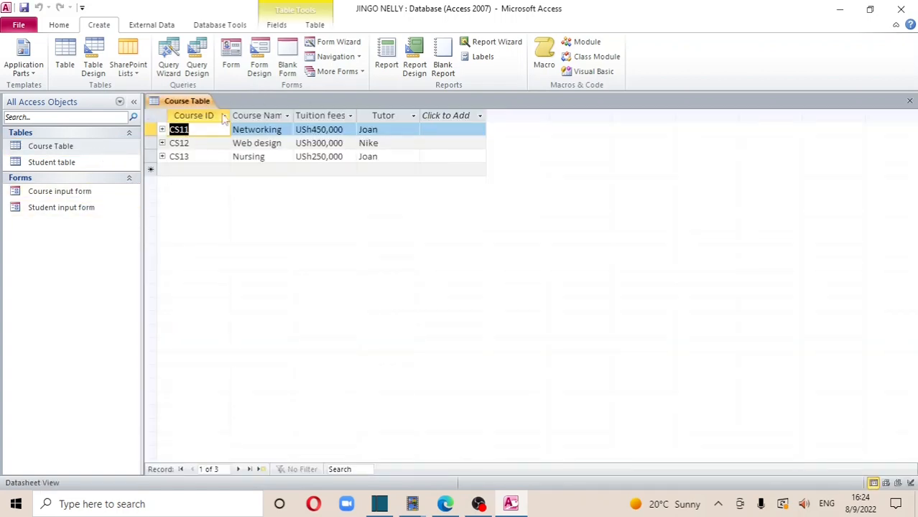
click(387, 158)
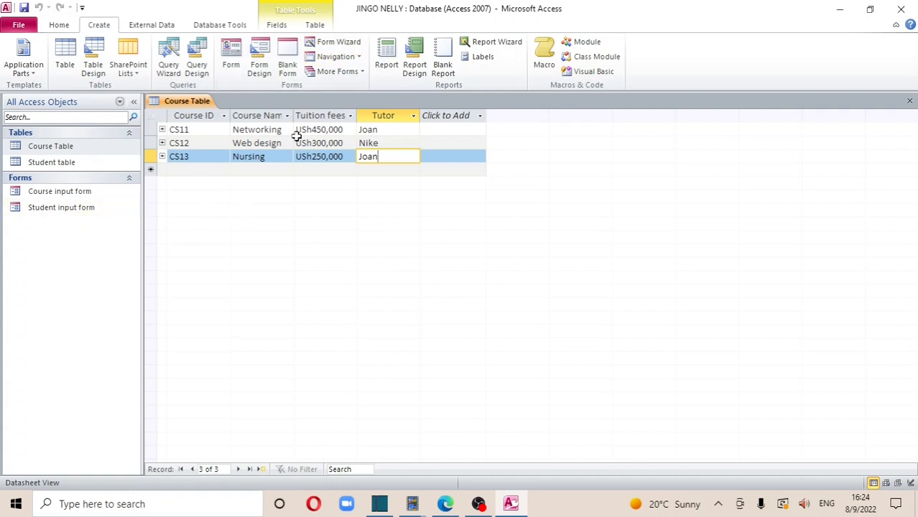
click(909, 102)
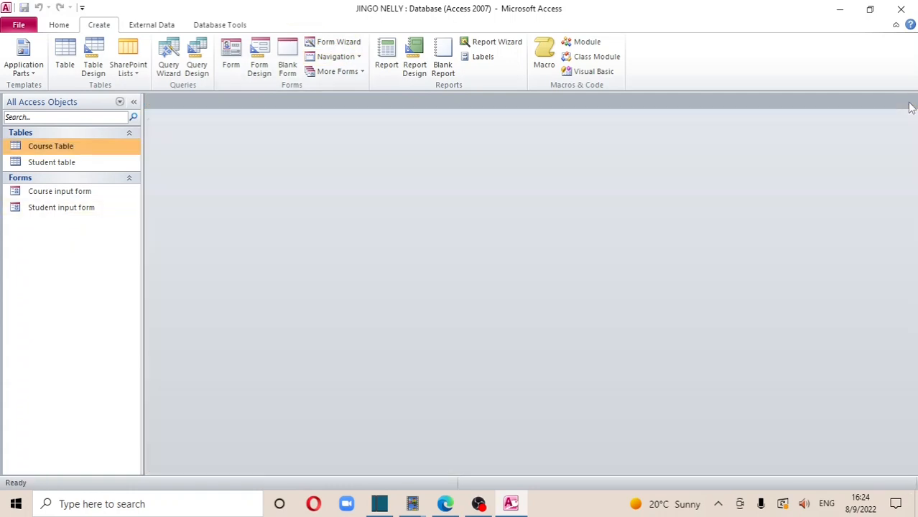
click(82, 198)
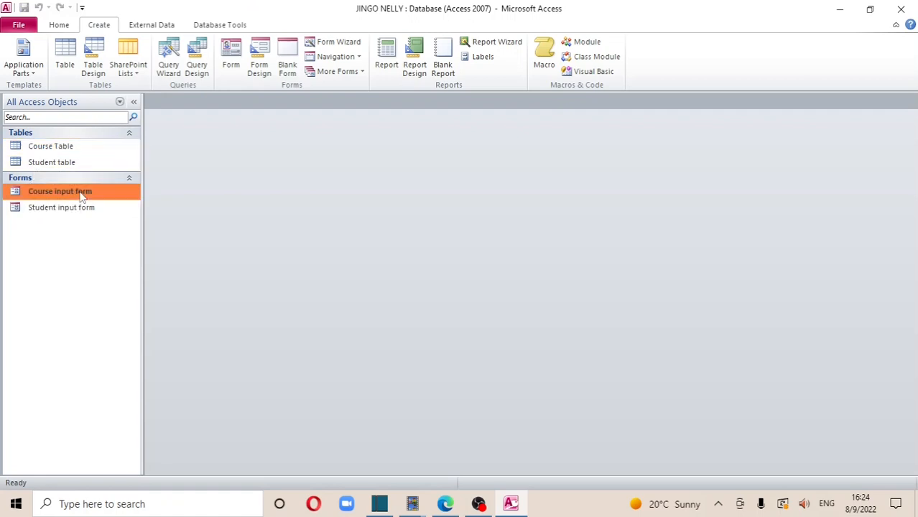
double_click(82, 198)
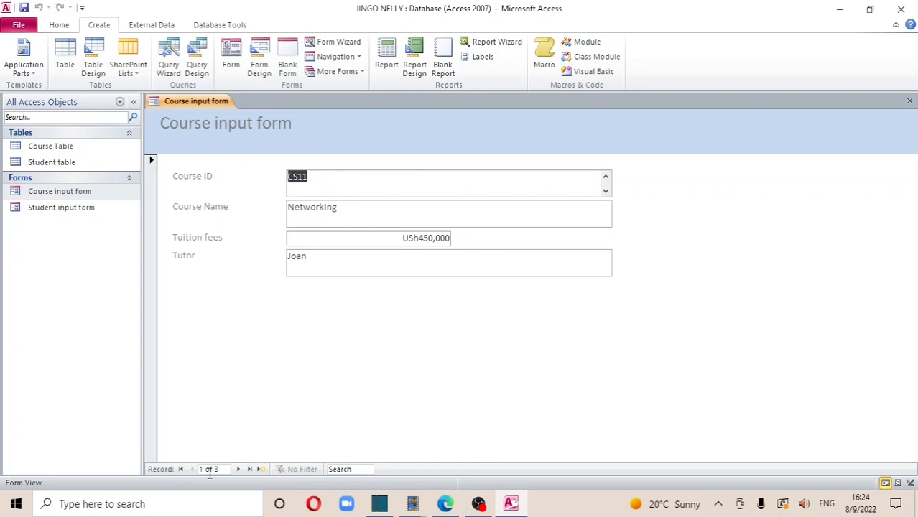
click(238, 470)
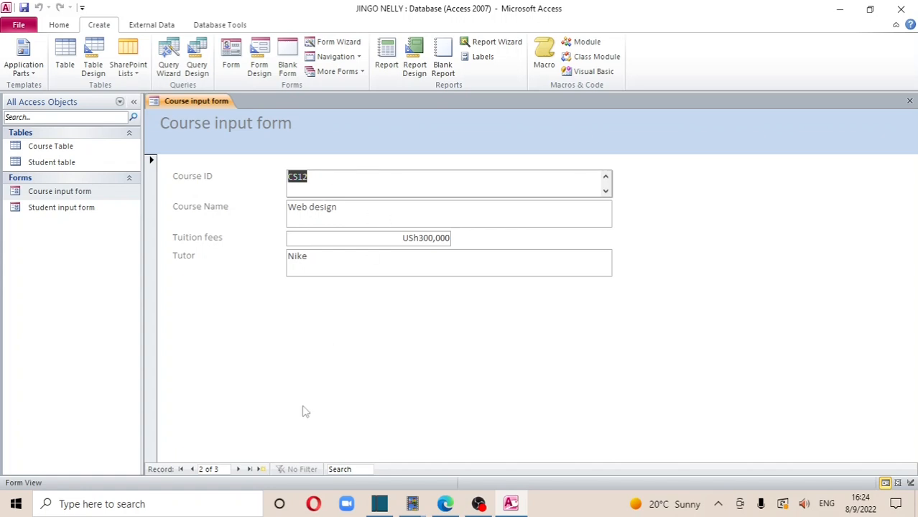
click(238, 470)
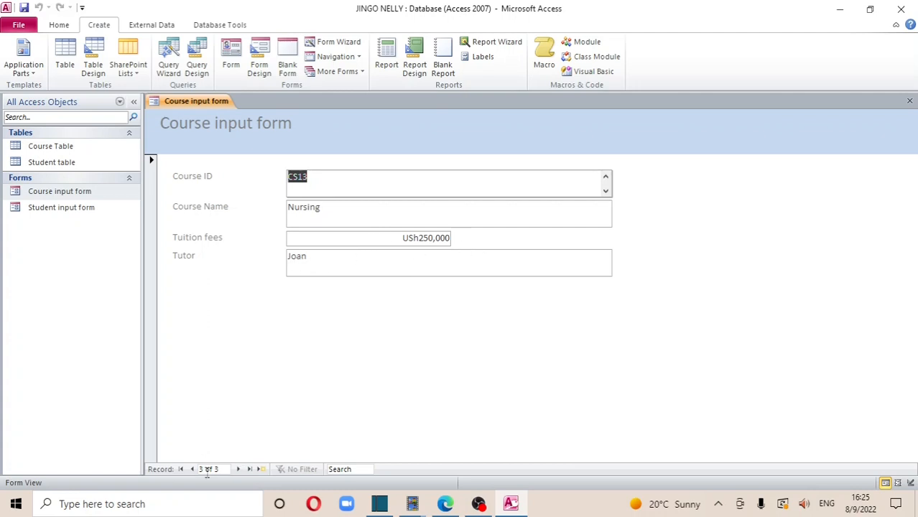
click(180, 472)
click(238, 469)
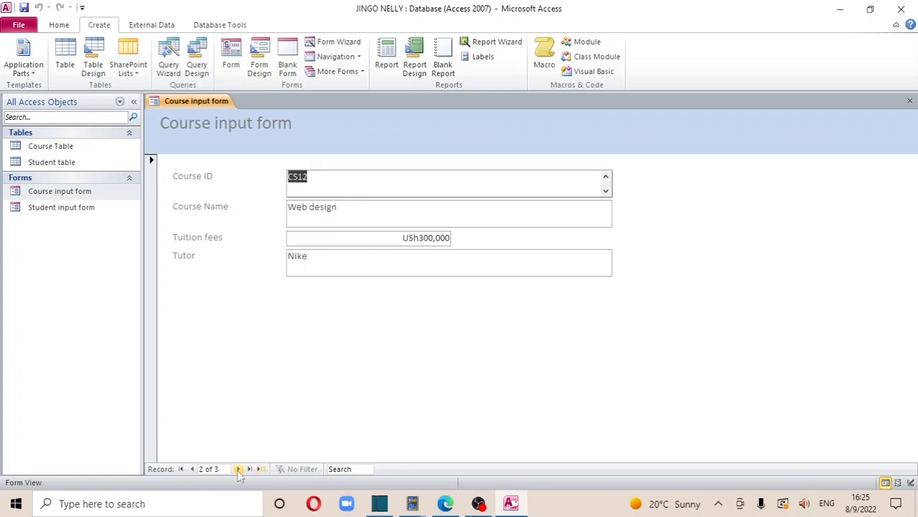
click(238, 469)
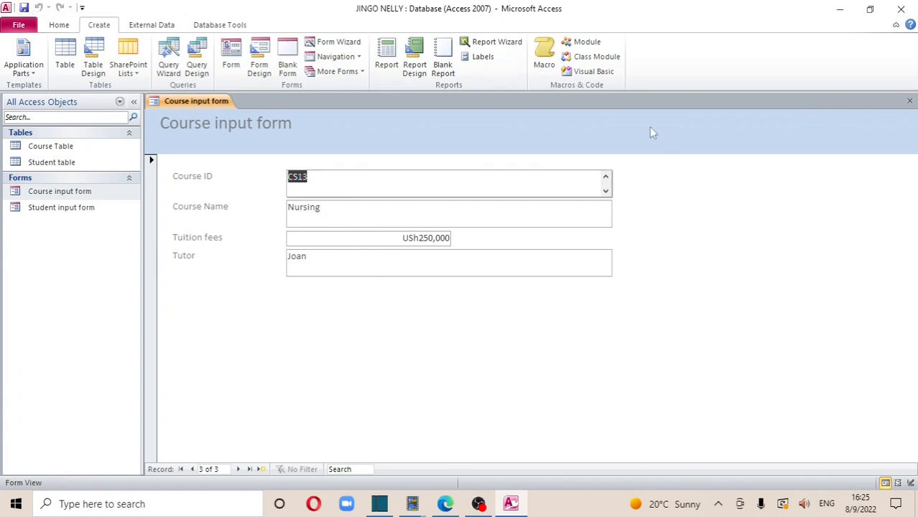
click(910, 102)
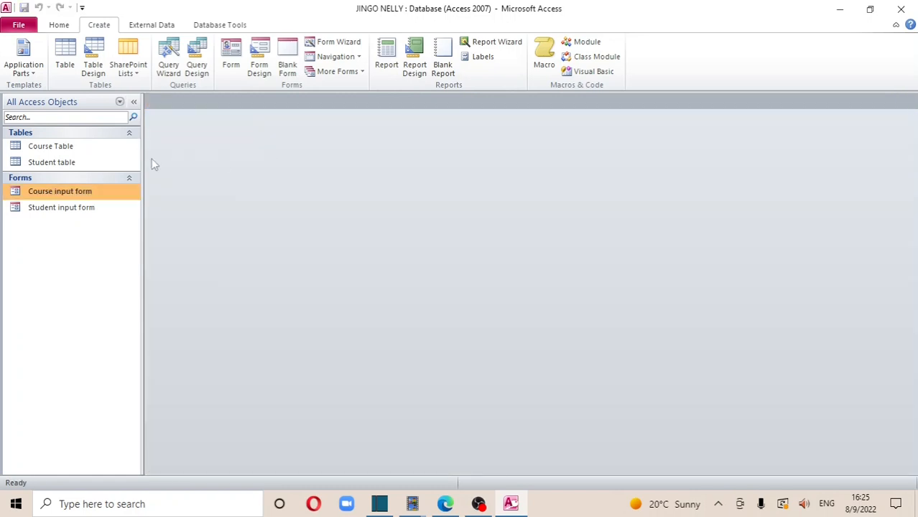
click(83, 142)
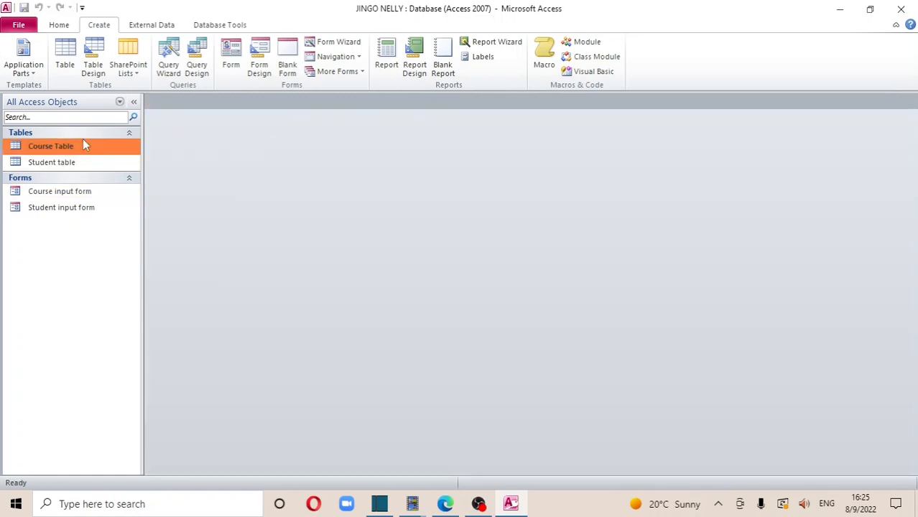
double_click(83, 142)
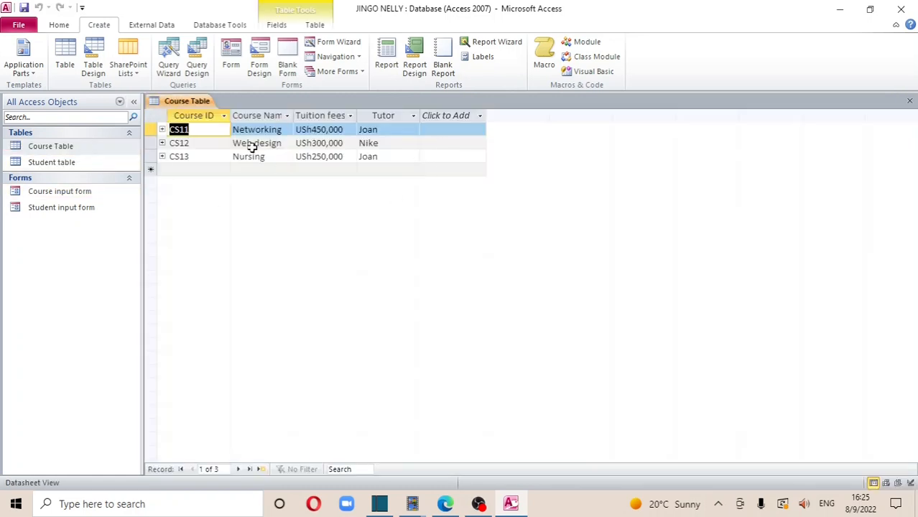
click(909, 102)
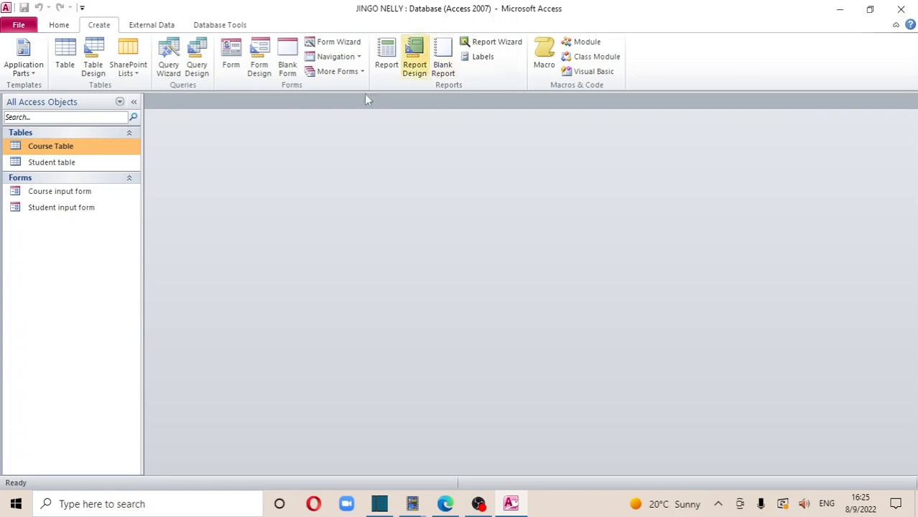
double_click(47, 164)
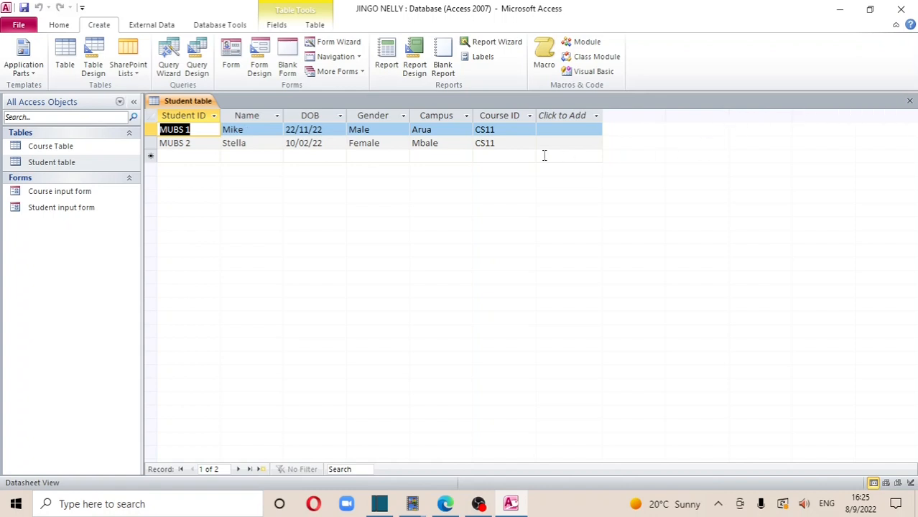
click(514, 142)
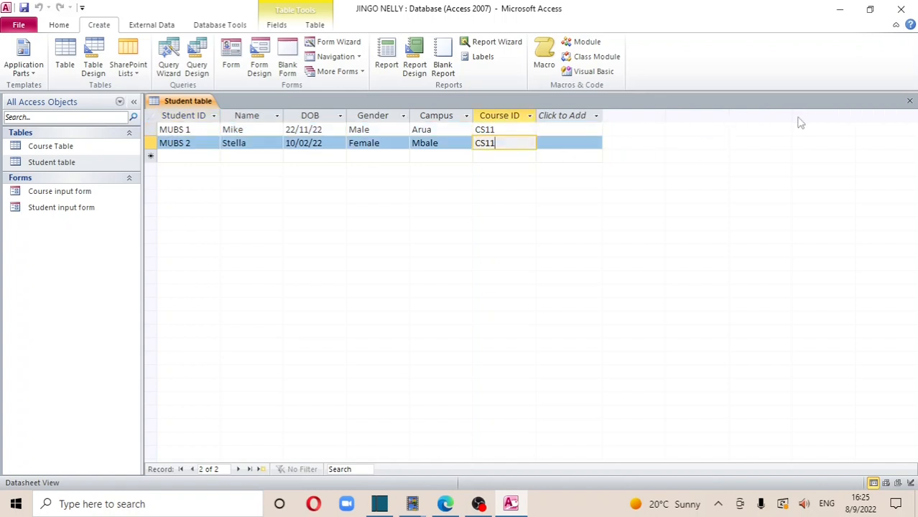
click(909, 101)
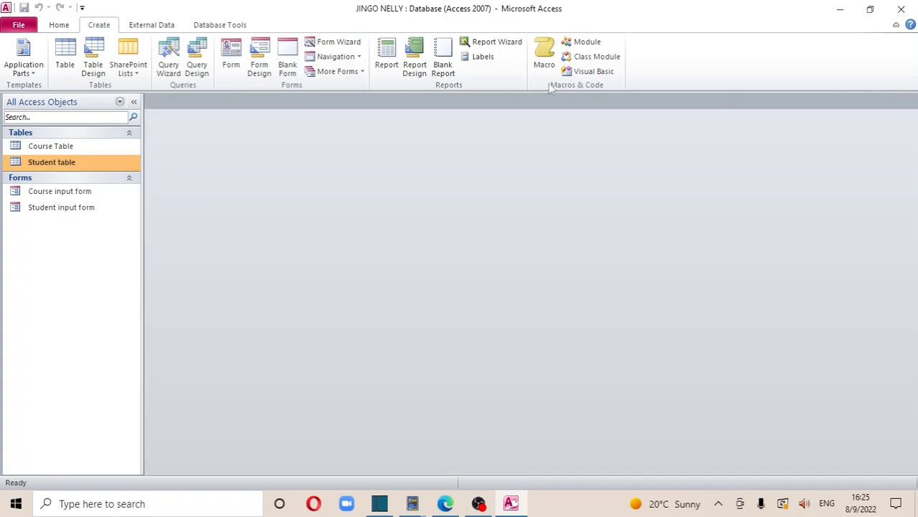
Page through both records in the Student input form, then switch to the Ms qtn 1.pdf sheet
double_click(52, 208)
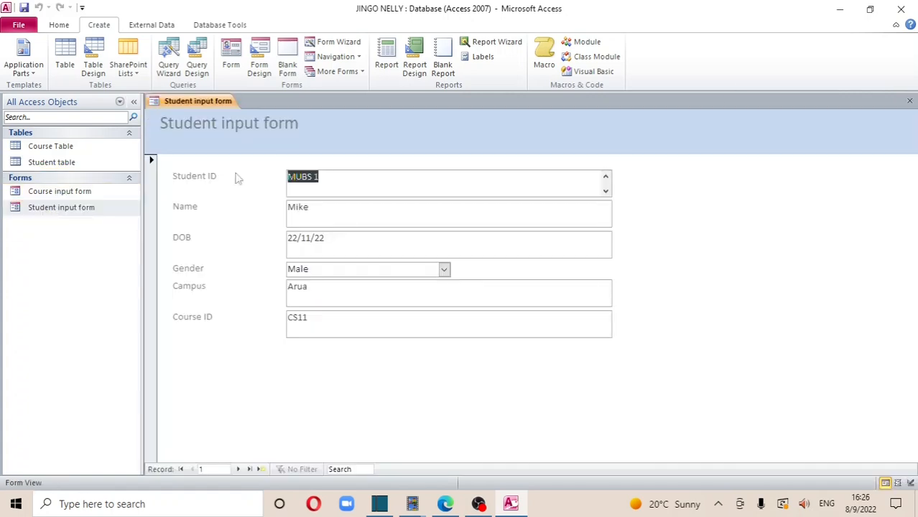
click(237, 469)
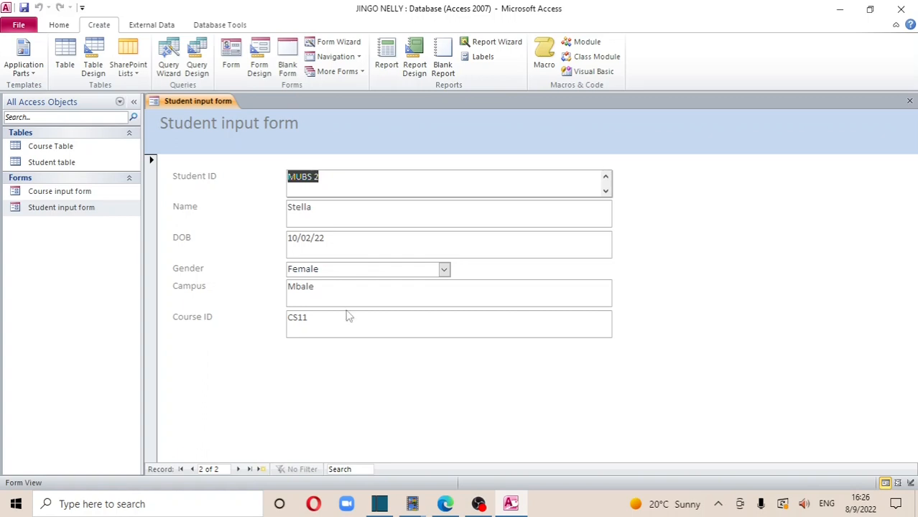
click(910, 102)
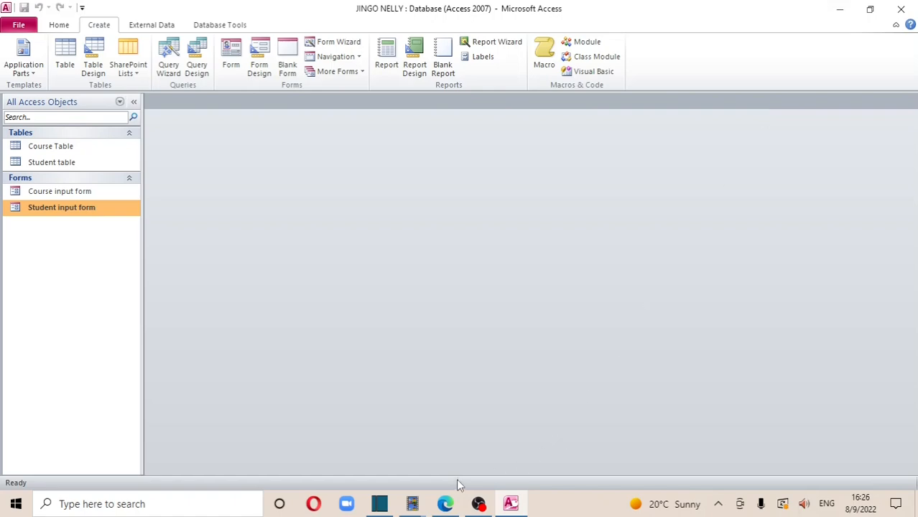
click(445, 504)
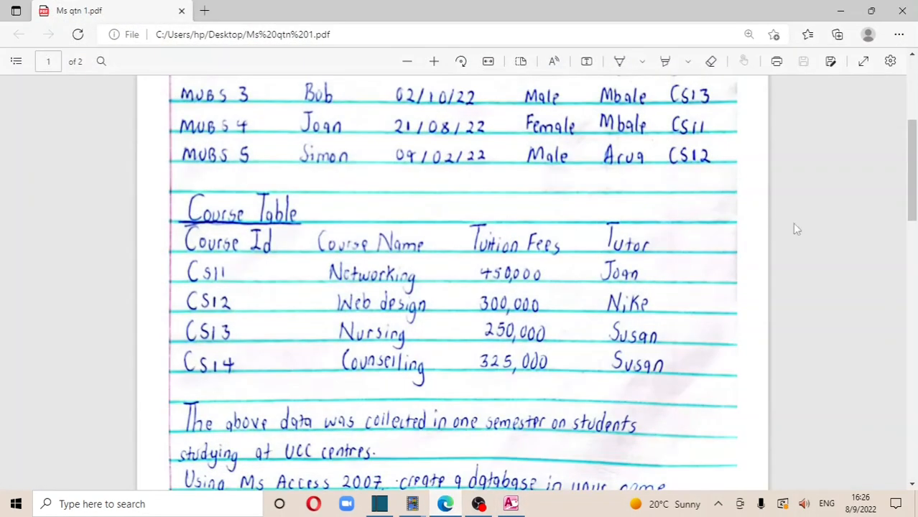
Scroll through the question paper PDF and minimize it to return to the Access database
drag(911, 184, 912, 93)
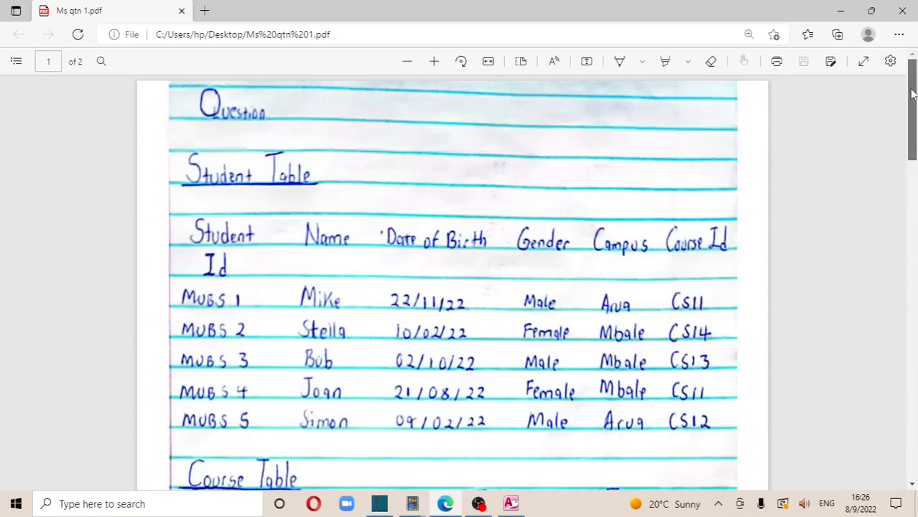
click(835, 12)
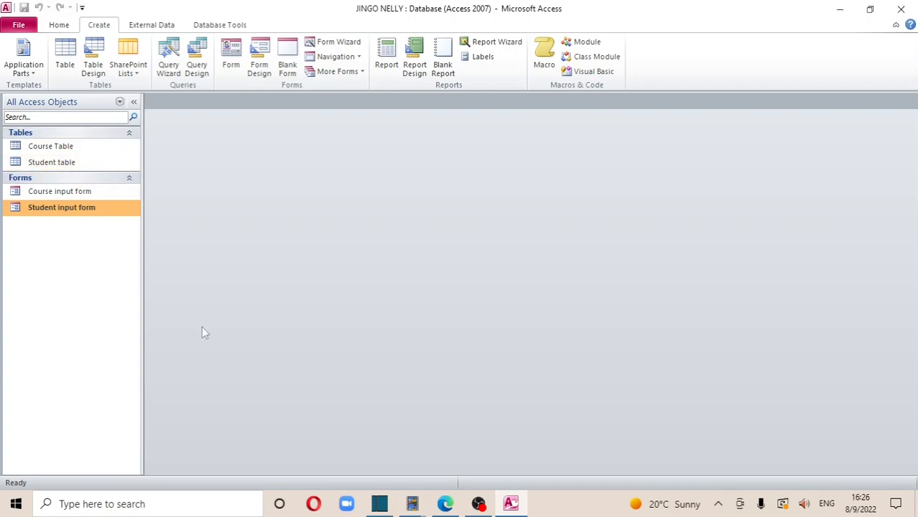
click(445, 503)
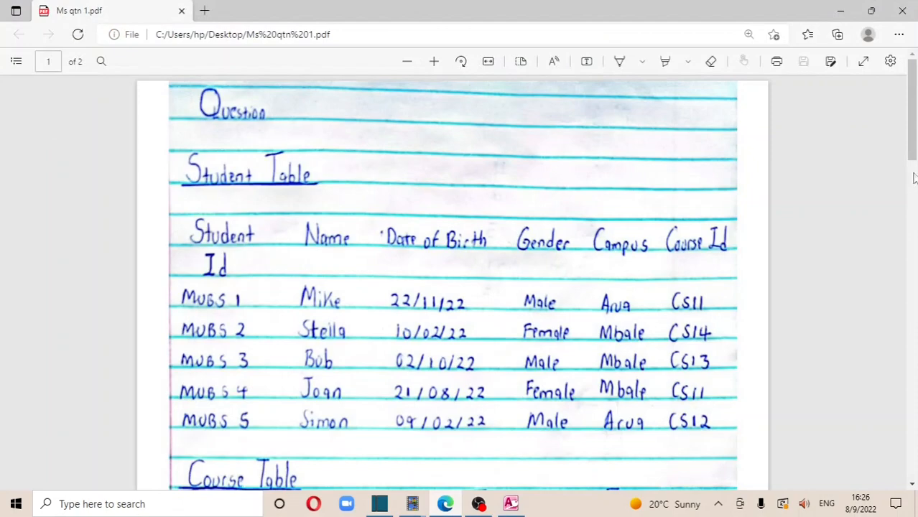
drag(912, 115, 910, 320)
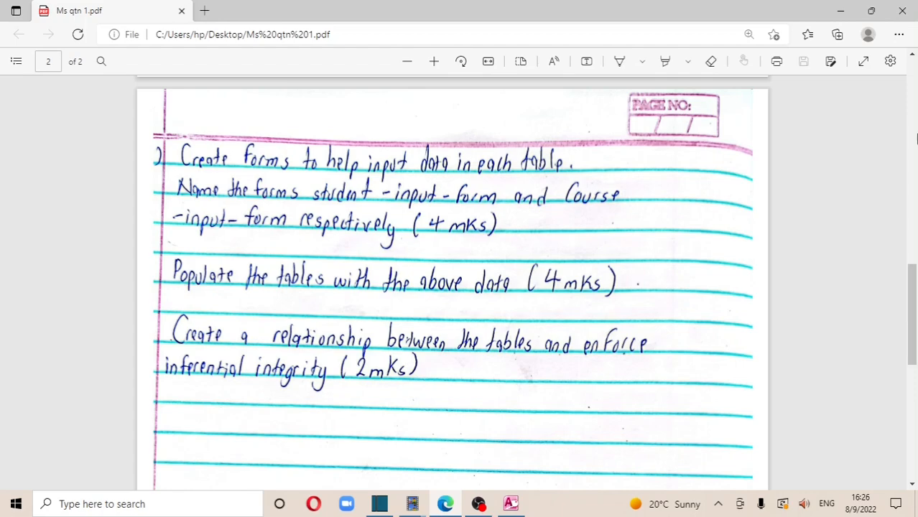
click(841, 10)
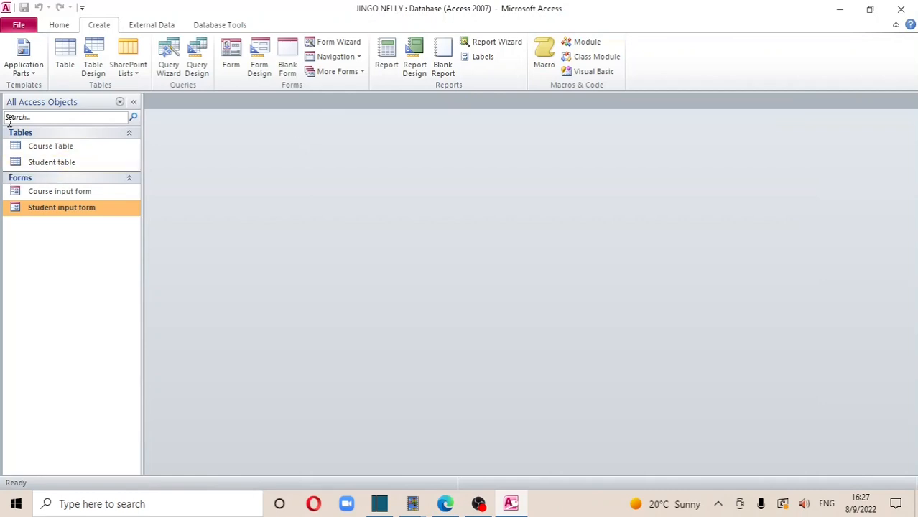
View and close the Student and Course tables, then open Course Table in Design View
double_click(51, 163)
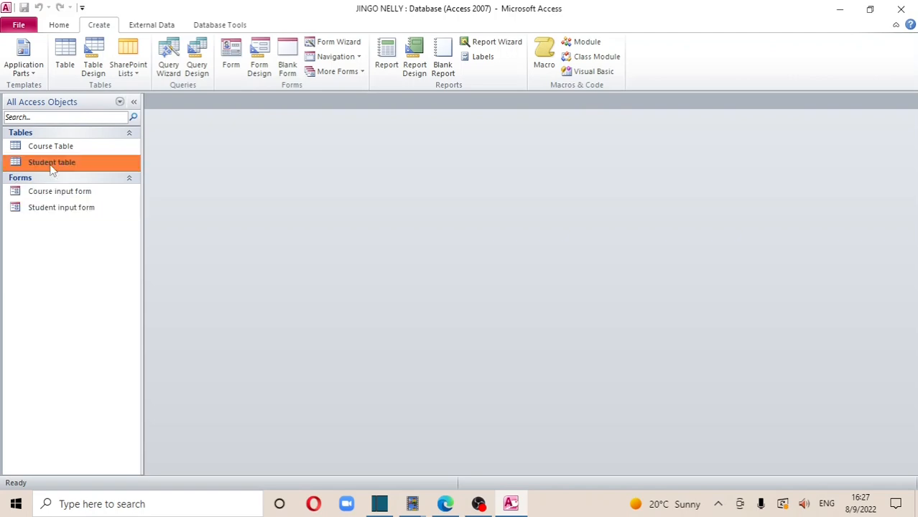
double_click(53, 147)
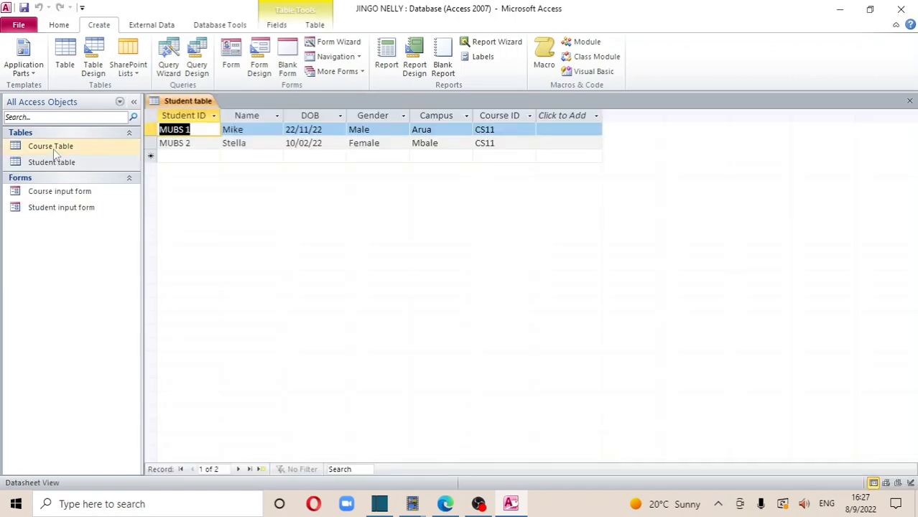
right_click(206, 103)
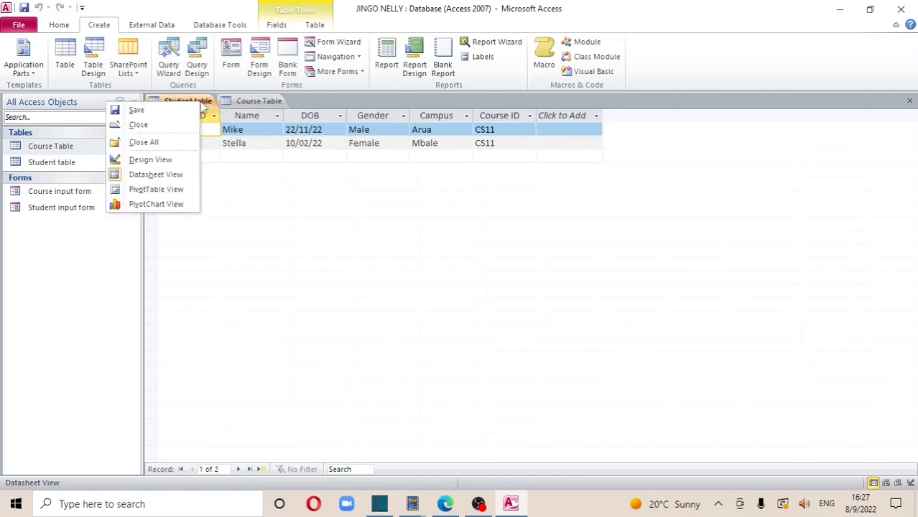
click(910, 101)
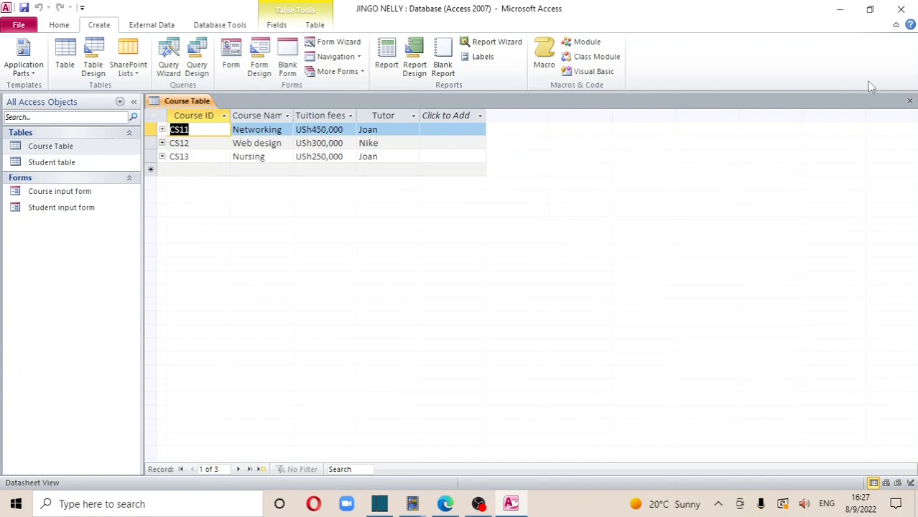
click(910, 101)
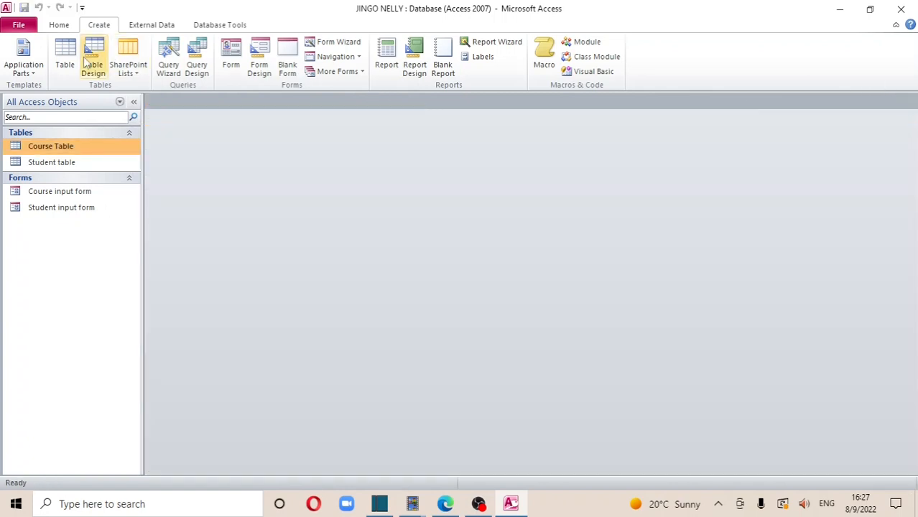
right_click(62, 148)
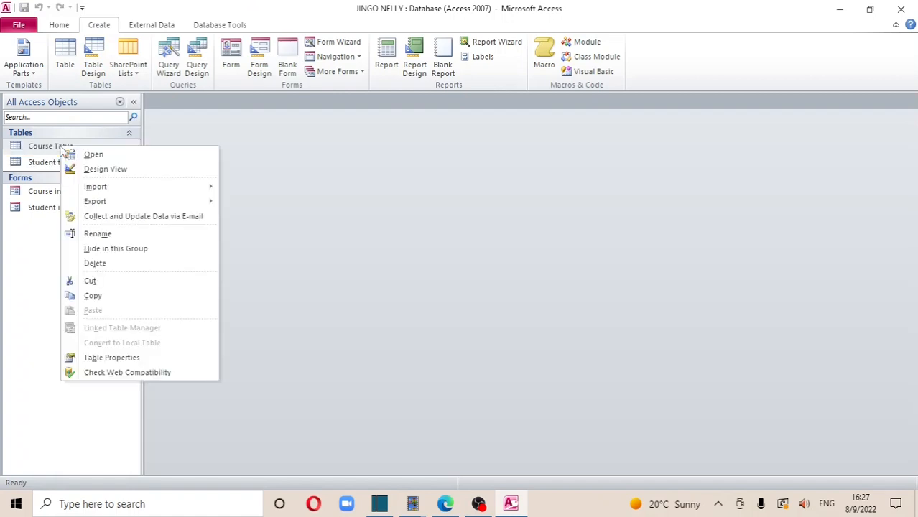
click(101, 170)
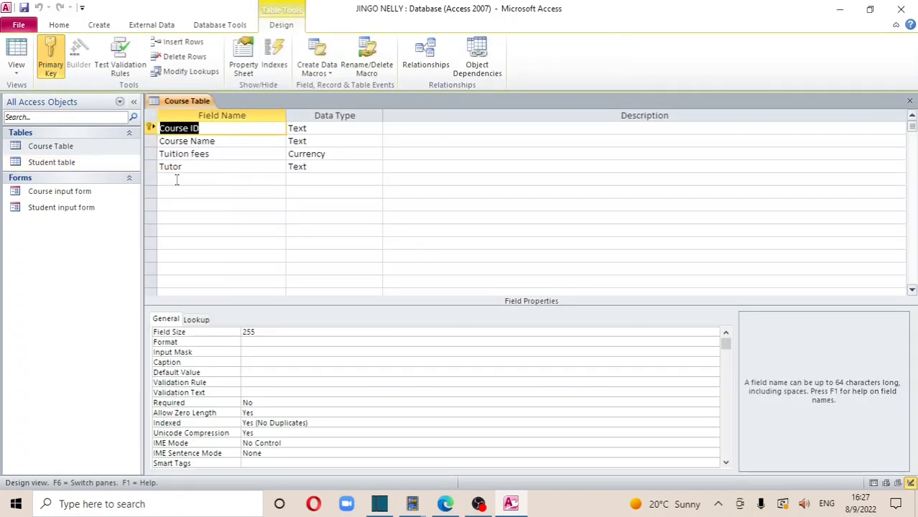
Add a field named Telephone below Tutor with the Text data type
click(176, 179)
key(Caps_Lock)
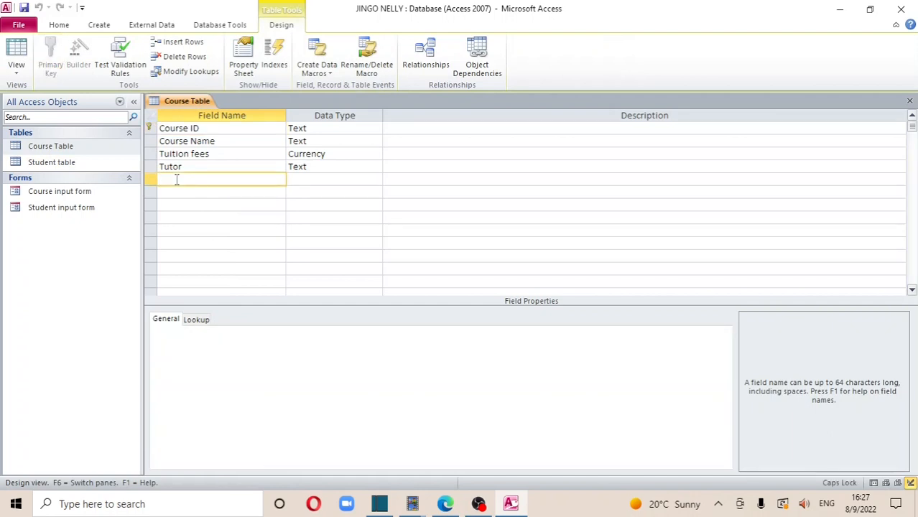
text(T)
key(Caps_Lock)
text(elephone)
click(314, 183)
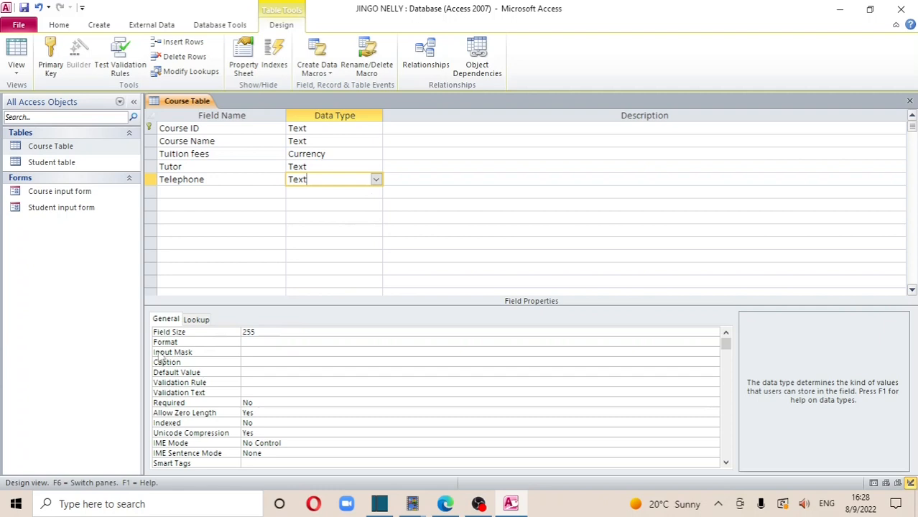
Set the Telephone field's input mask to "(256)",###,###
click(261, 351)
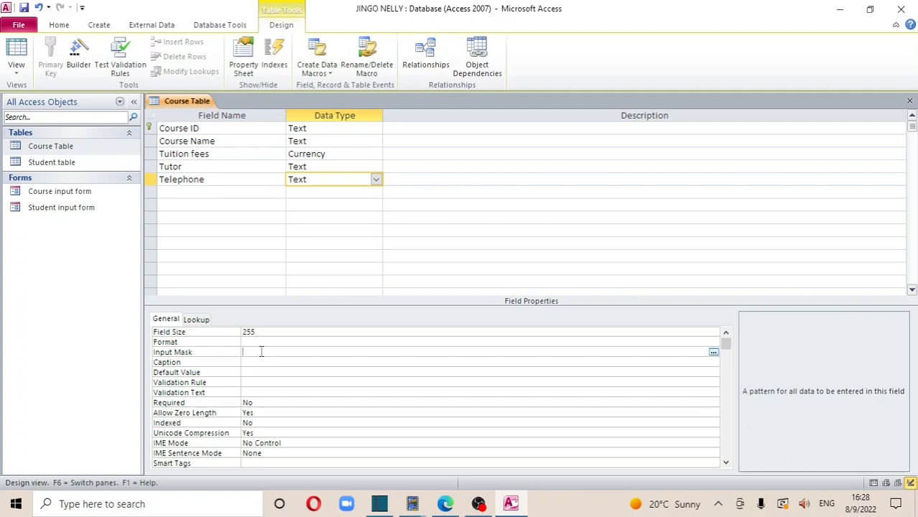
text(2569)
key(BackSpace)
text((256))
key(Return)
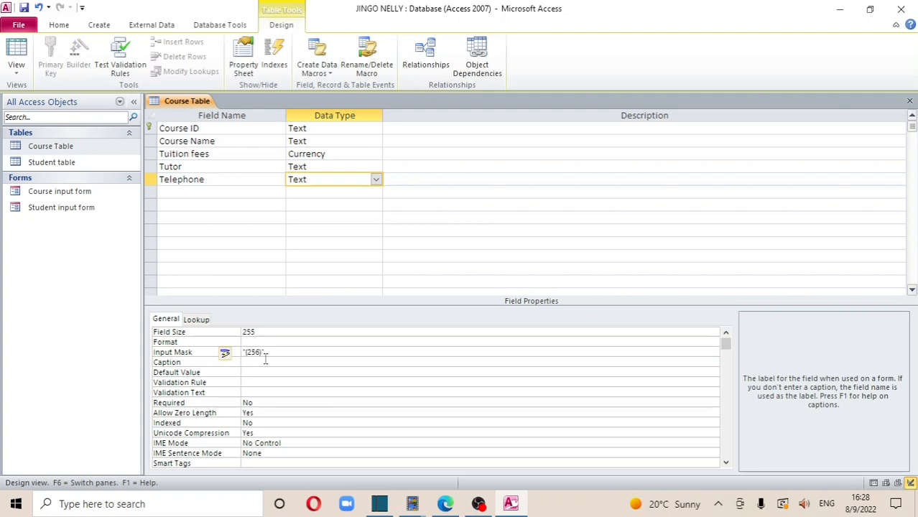
click(269, 352)
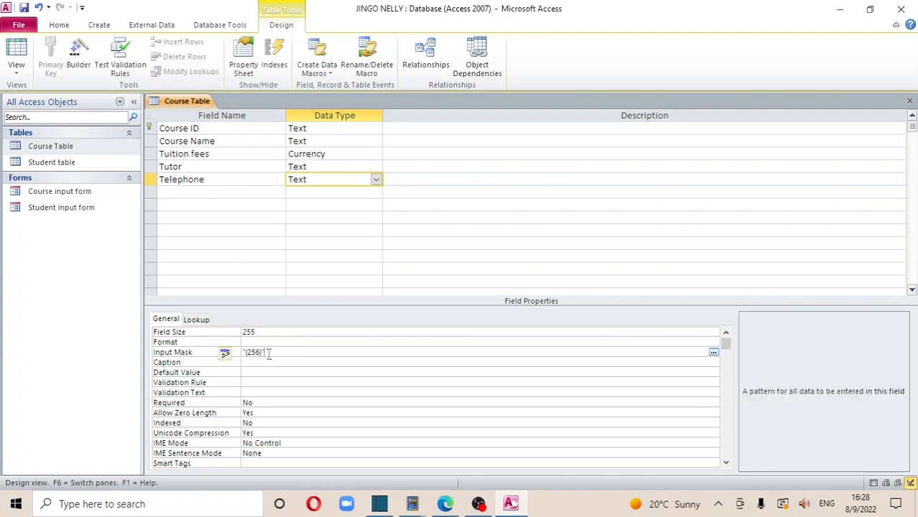
text(0)
key(BackSpace)
text(,###,###)
key(Return)
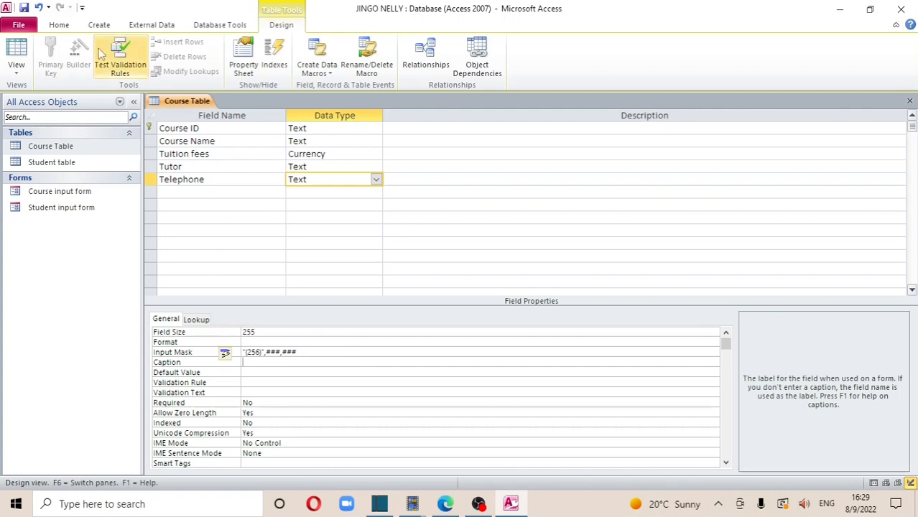
Save the Course Table design and open the Course input form
click(24, 8)
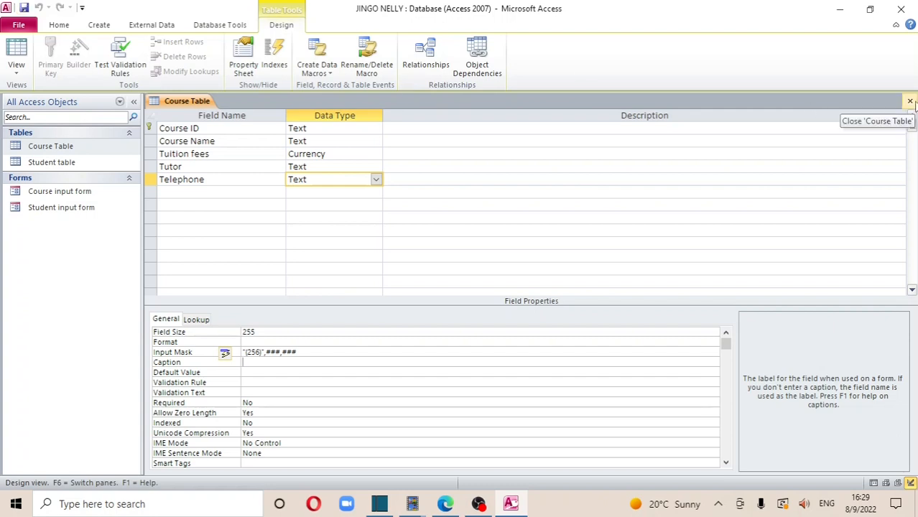
click(910, 101)
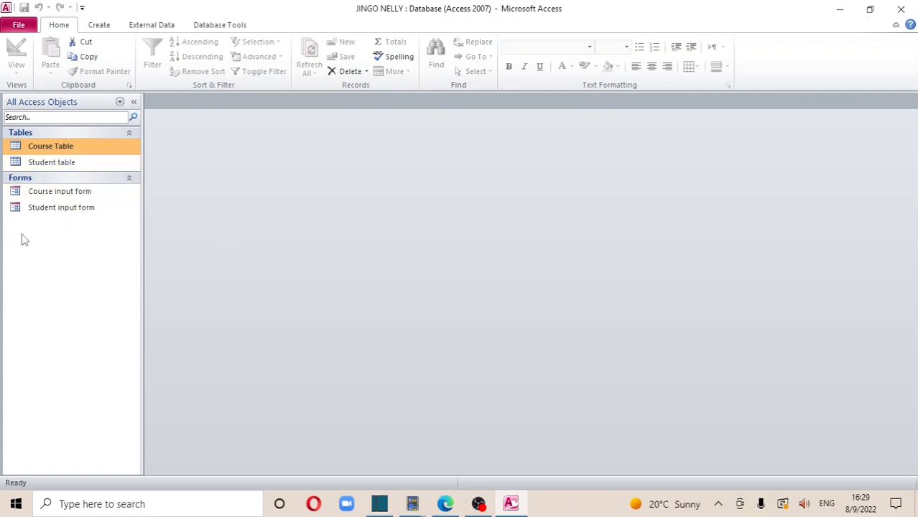
click(64, 192)
double_click(66, 196)
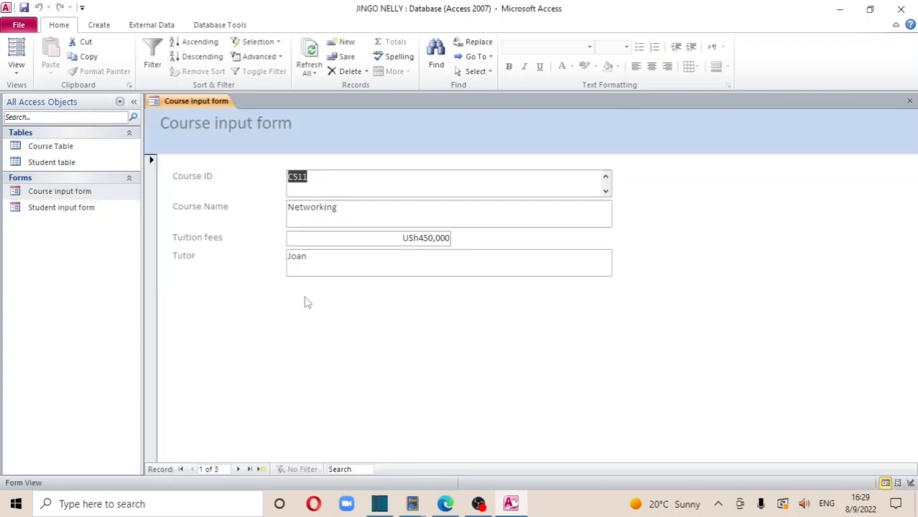
Close the Course input form tab
click(910, 103)
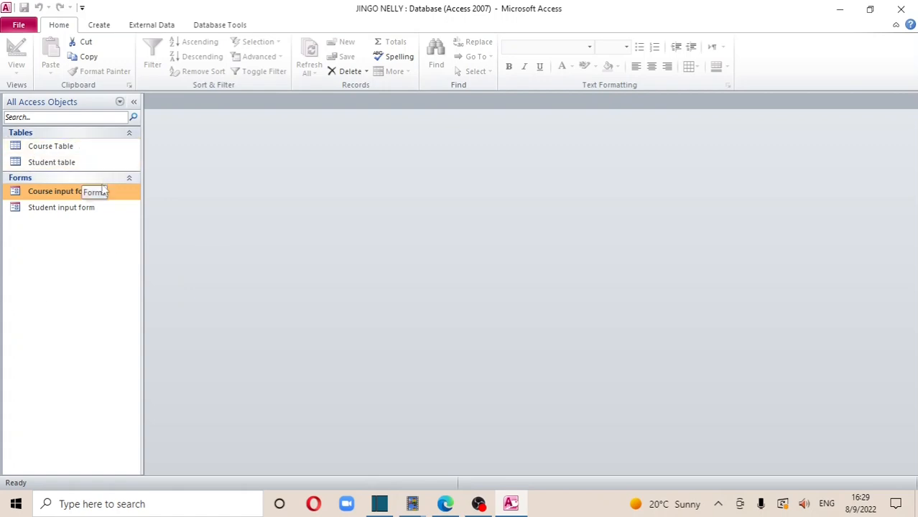
Run the Form Wizard with all Course Table fields in a columnar layout
click(99, 26)
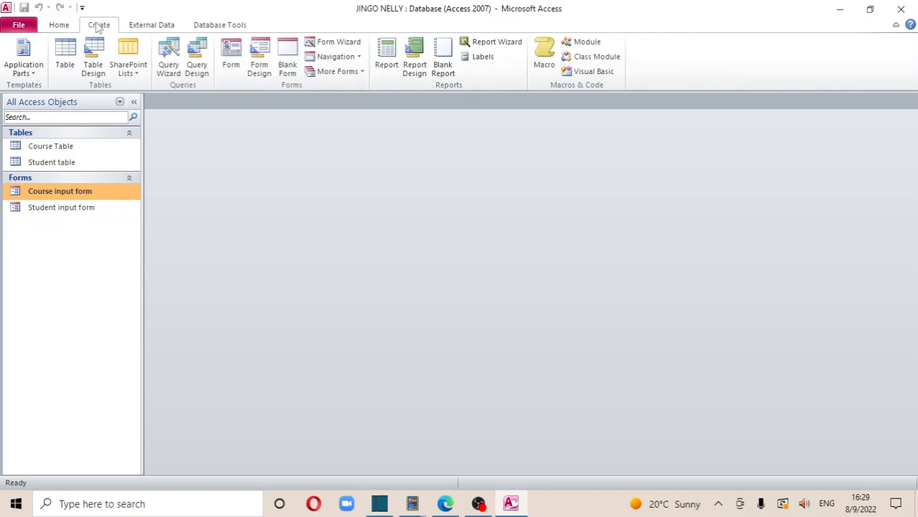
click(342, 45)
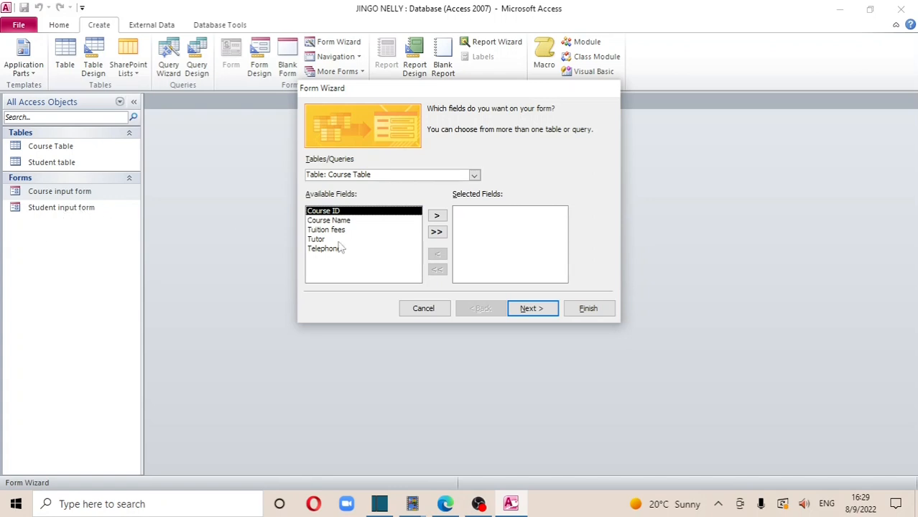
click(436, 232)
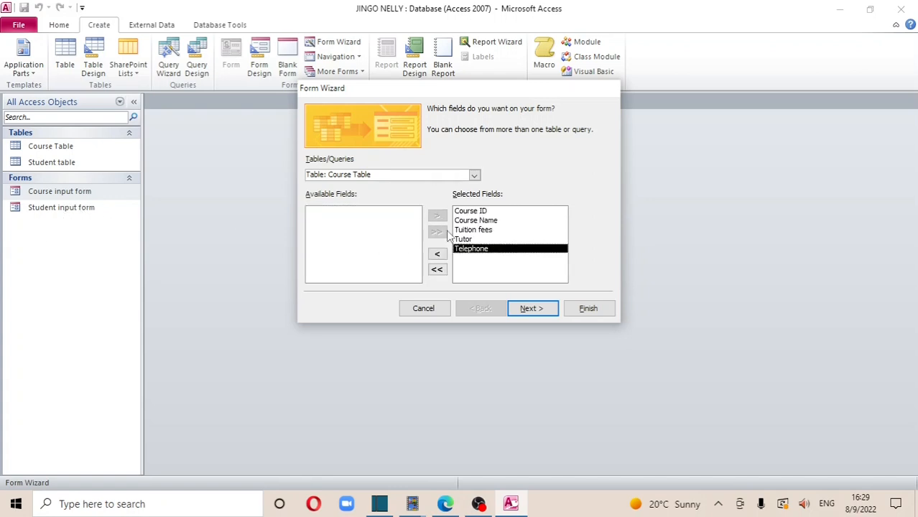
click(535, 310)
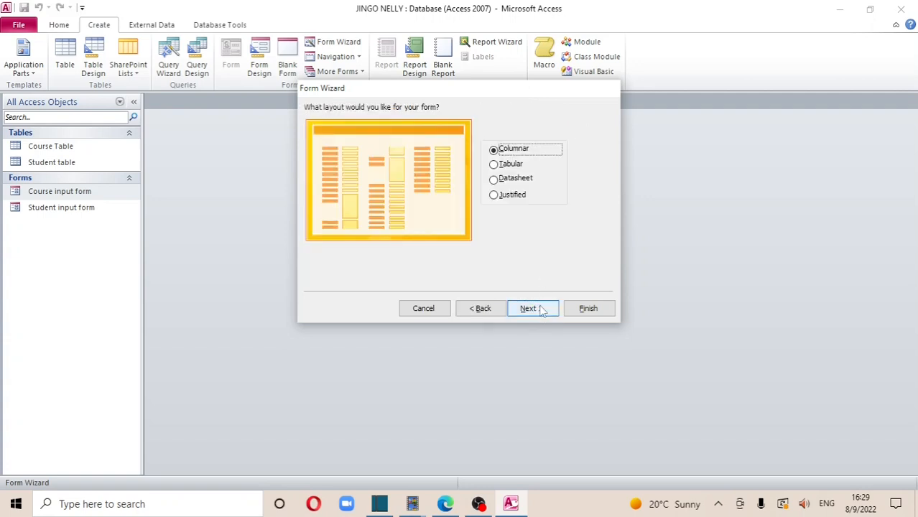
click(535, 309)
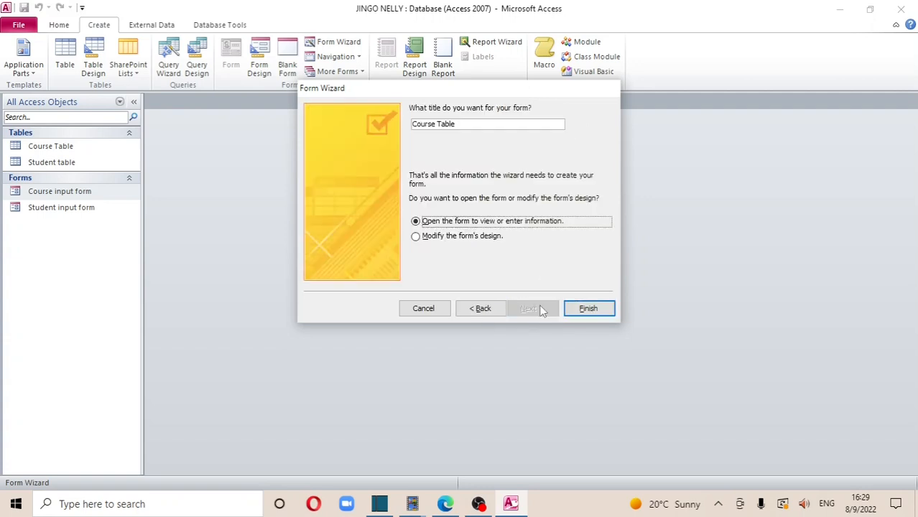
Title the new form 'Course Table with Tel'
click(462, 122)
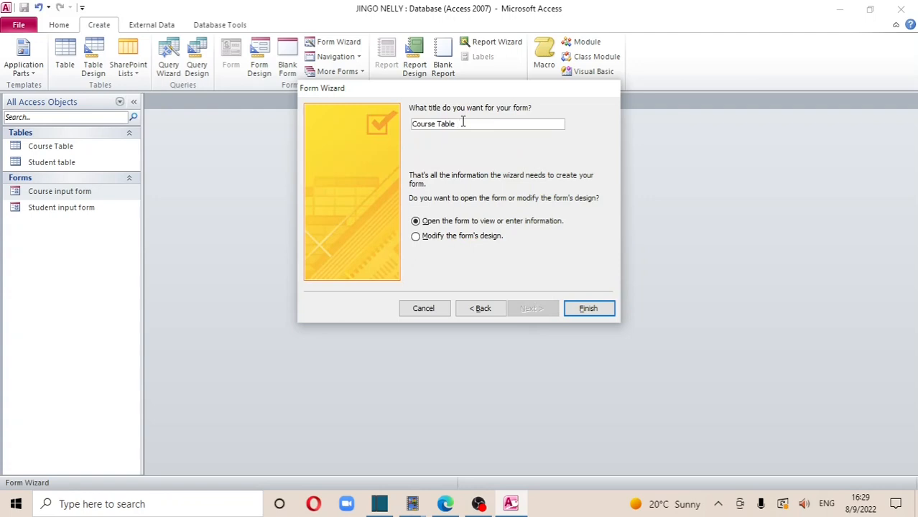
text(with)
key(Caps_Lock)
text(TE)
key(BackSpace)
key(BackSpace)
text(e)
Finish the form and enter telephone numbers 345,675 and (256),455,676 for the first two courses
click(585, 309)
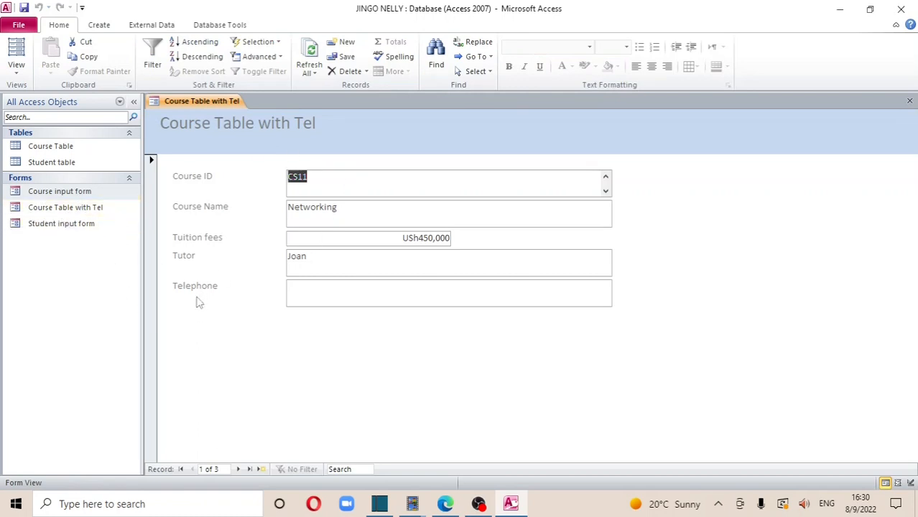
click(311, 293)
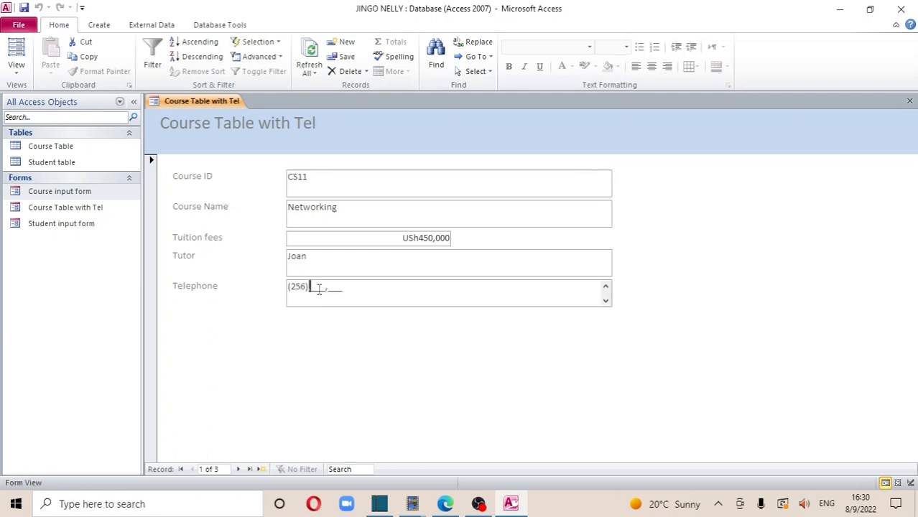
text(345,675)
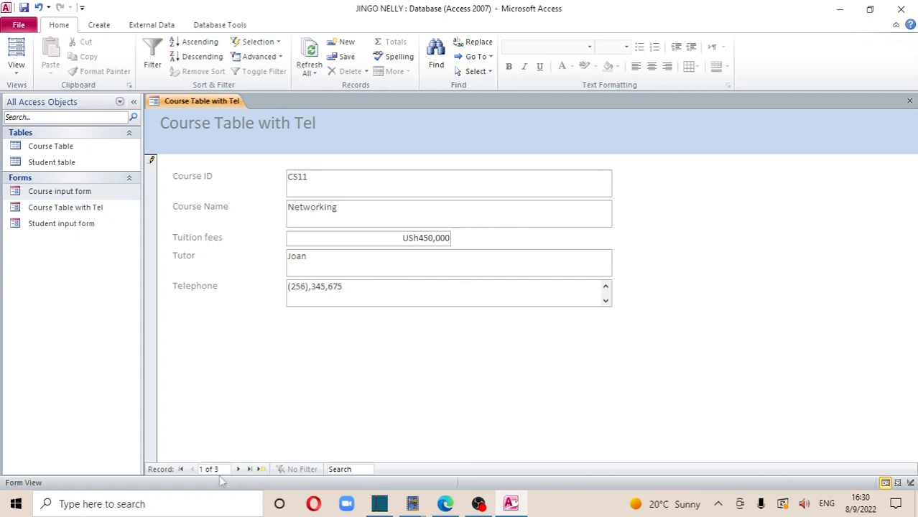
click(237, 470)
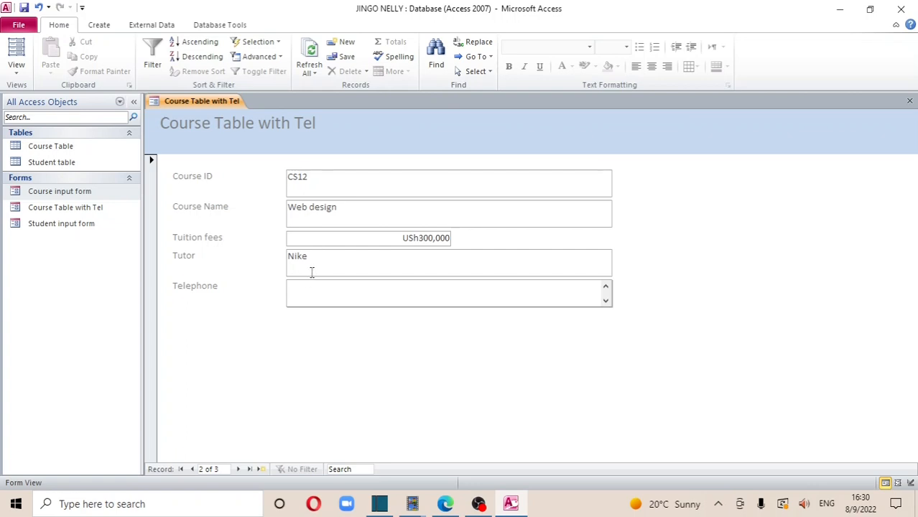
text(256),455,676)
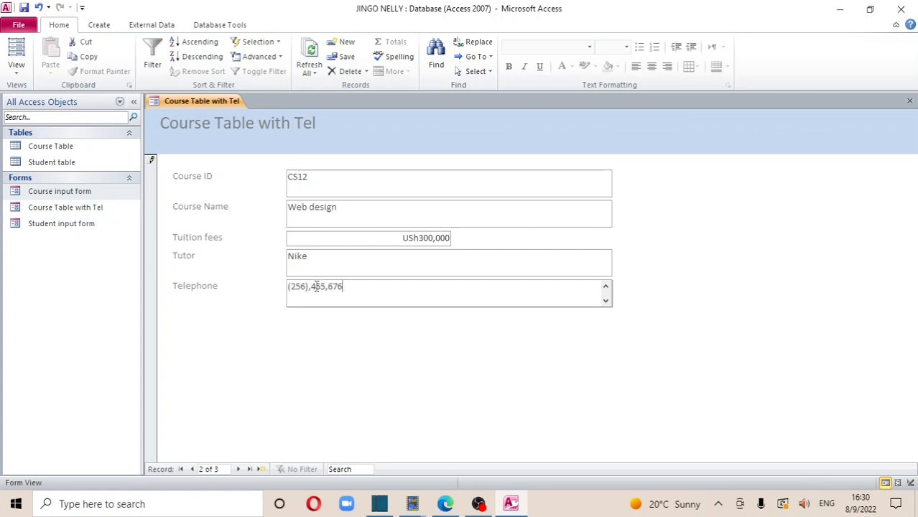
click(238, 469)
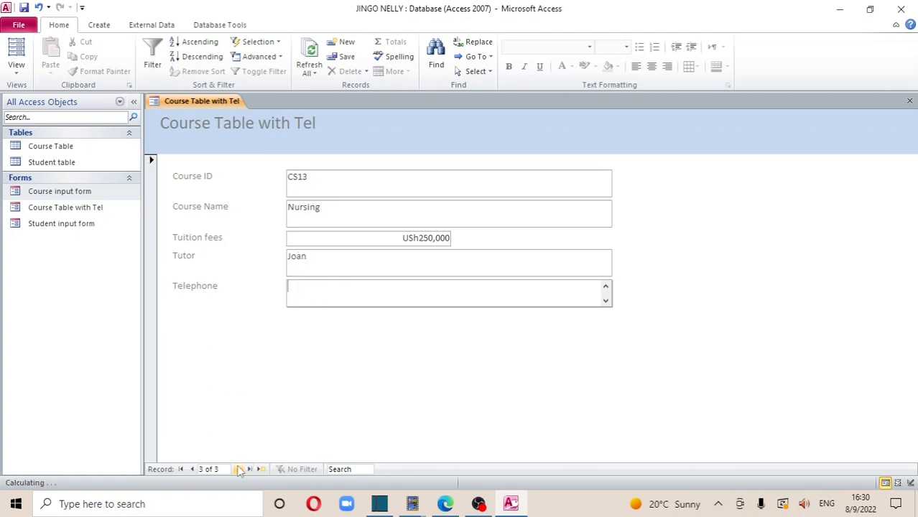
Enter 455788 as the Nursing course's telephone number, save, and close the form
click(299, 287)
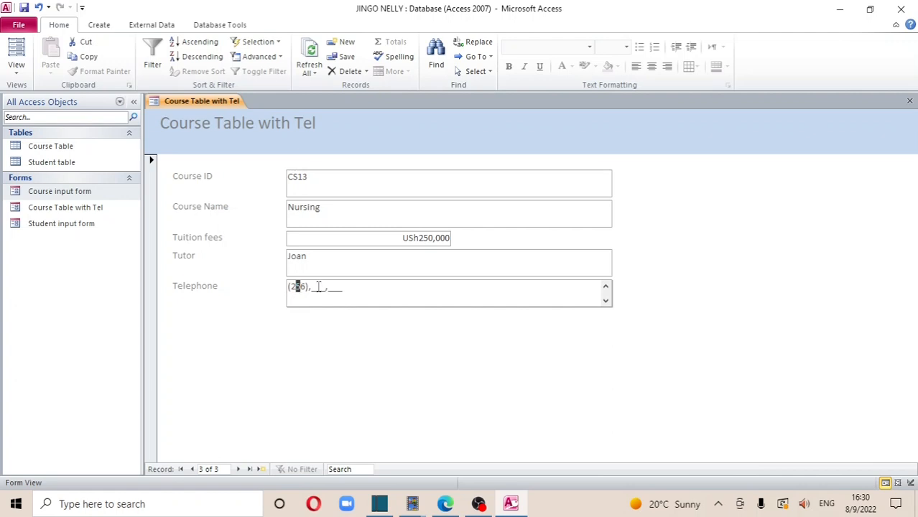
click(313, 287)
text(455788)
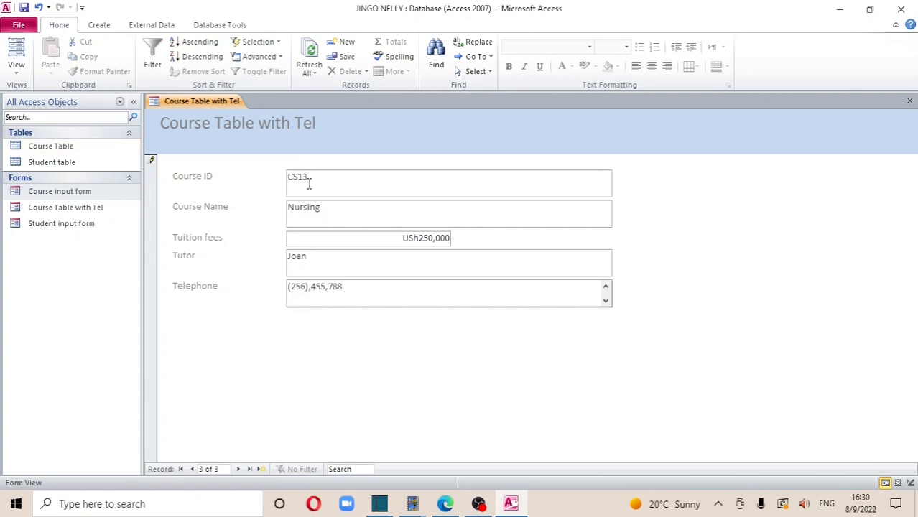
click(24, 9)
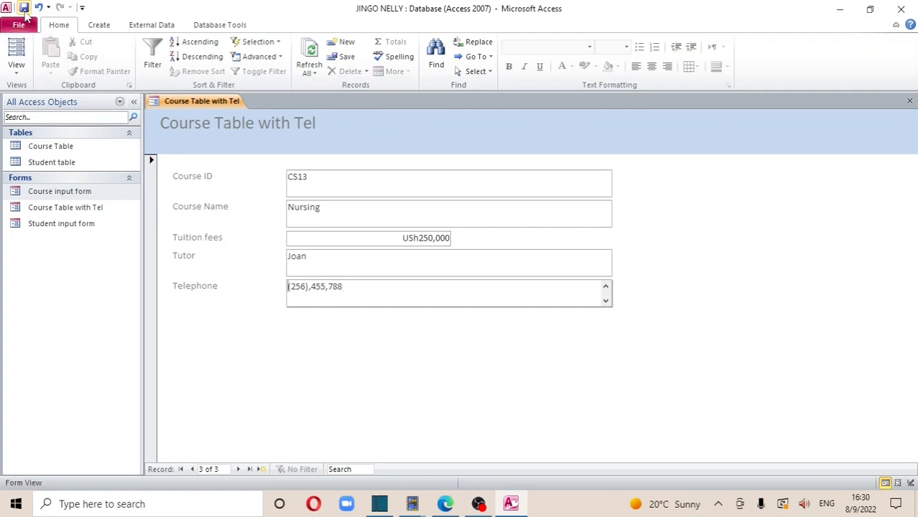
click(909, 101)
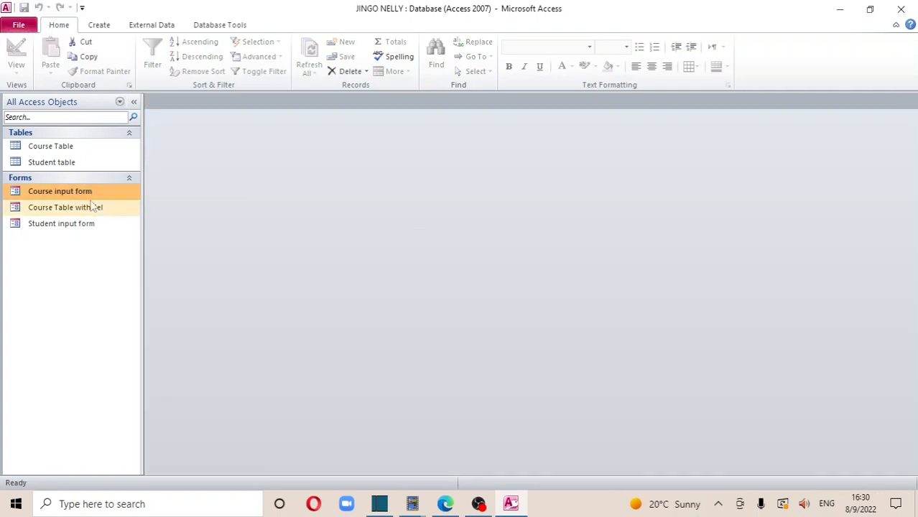
Open the Course Table datasheet to check the course records, then close it
click(72, 146)
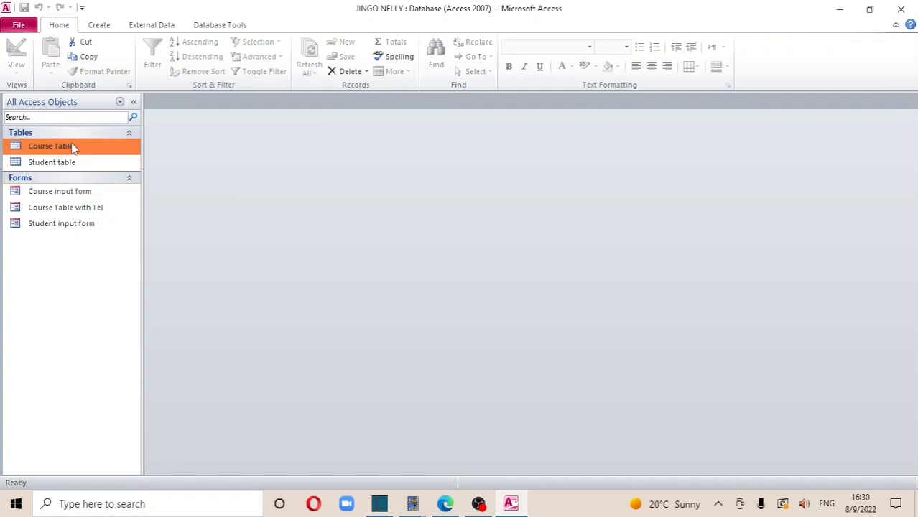
double_click(72, 147)
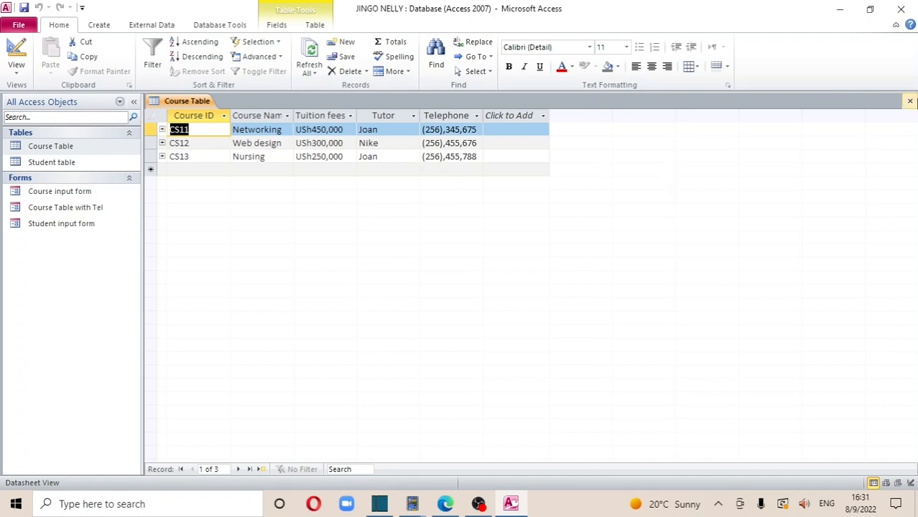
click(909, 101)
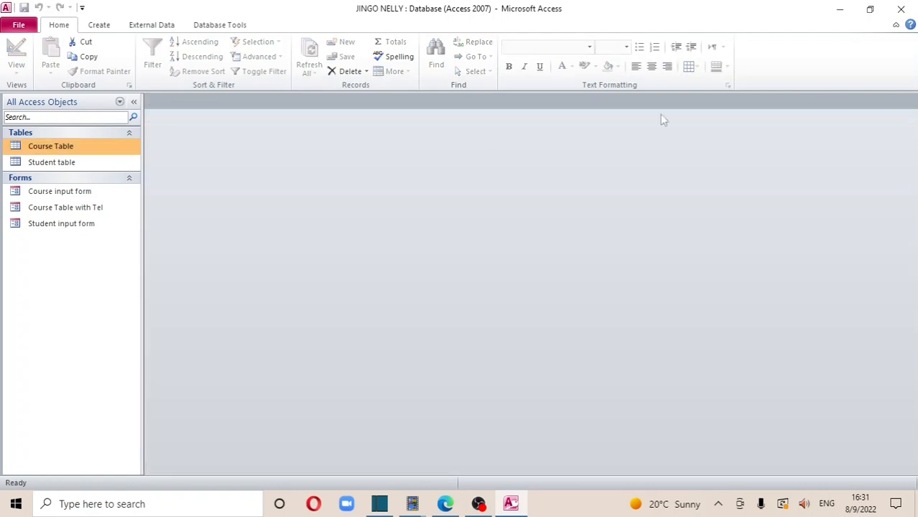
In the Course Table with Tel form, change the Networking telephone's last digit to 0 and save
click(90, 208)
double_click(89, 207)
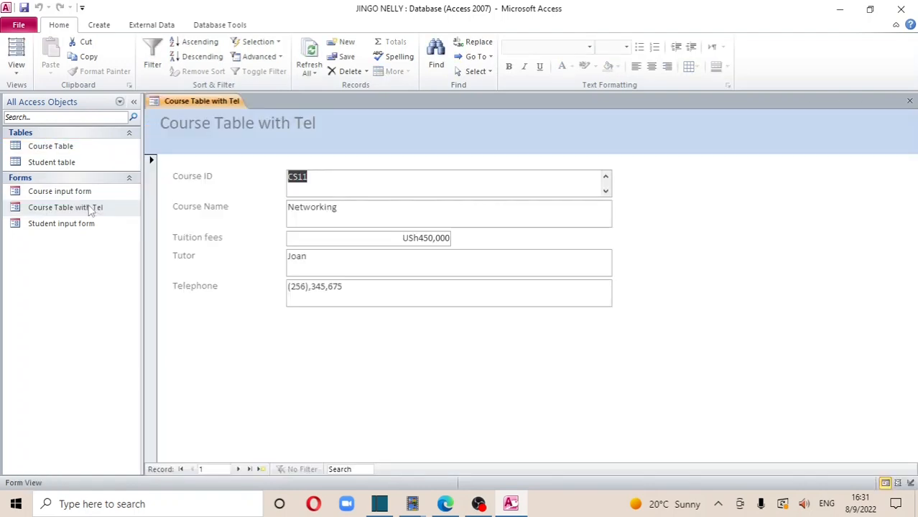
click(321, 287)
key(BackSpace)
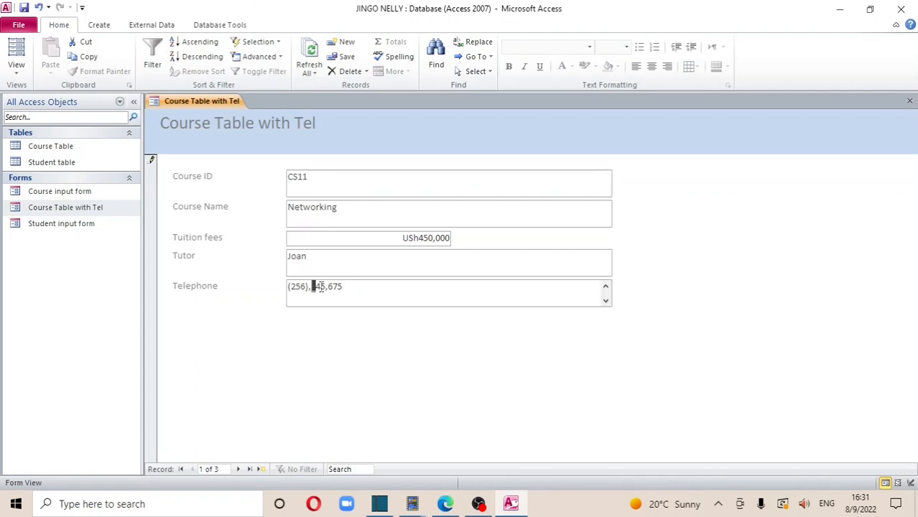
text(0)
click(24, 8)
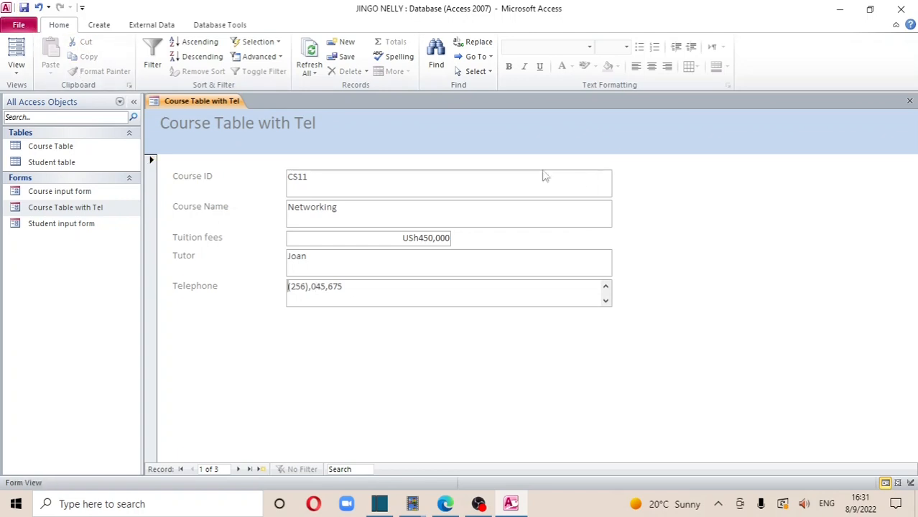
Close the form and reopen Course Table to confirm the corrected Networking telephone number
click(910, 103)
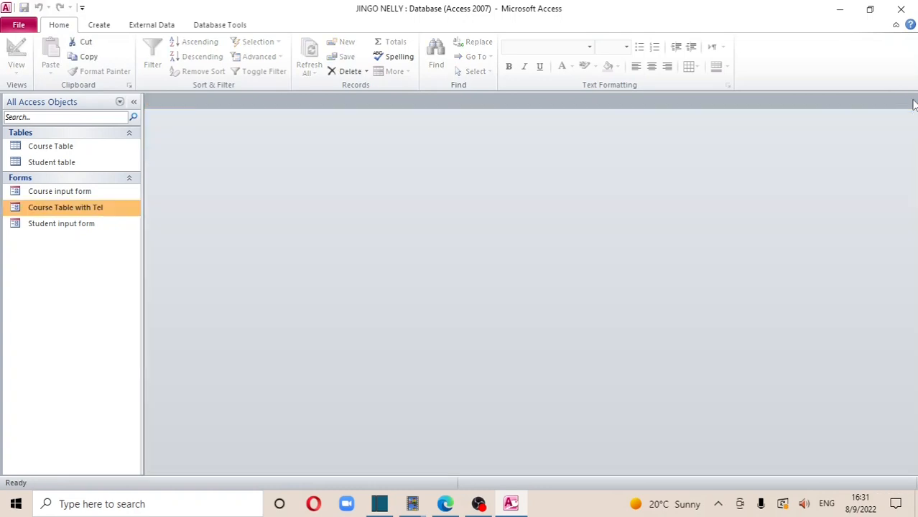
double_click(73, 147)
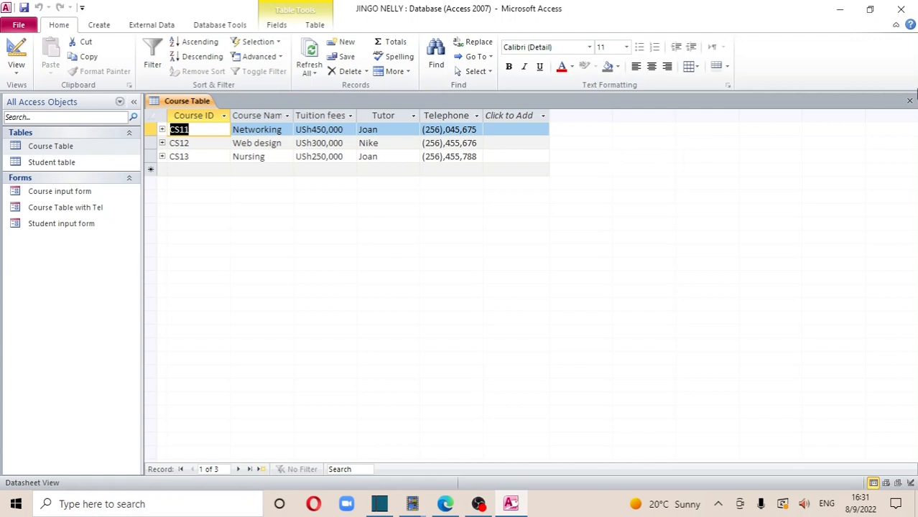
click(909, 101)
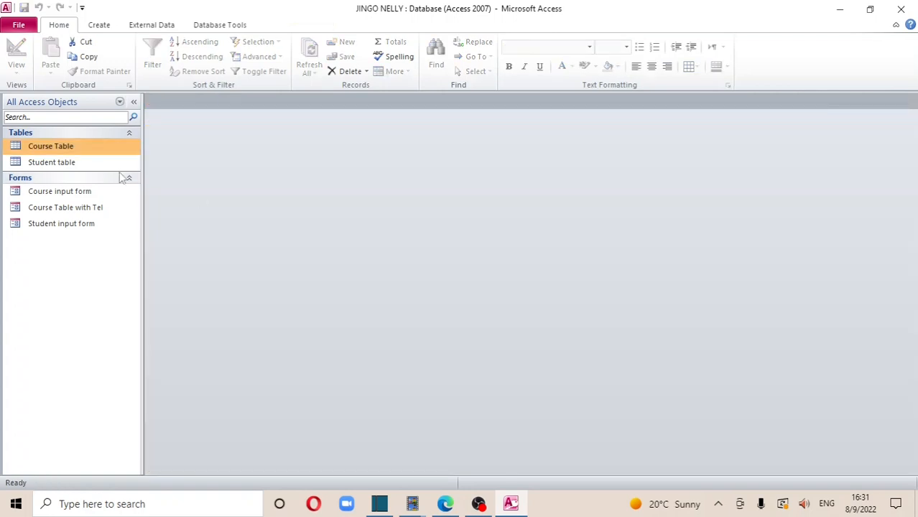
Build a simple query from all Student table fields and view its two student records
click(106, 26)
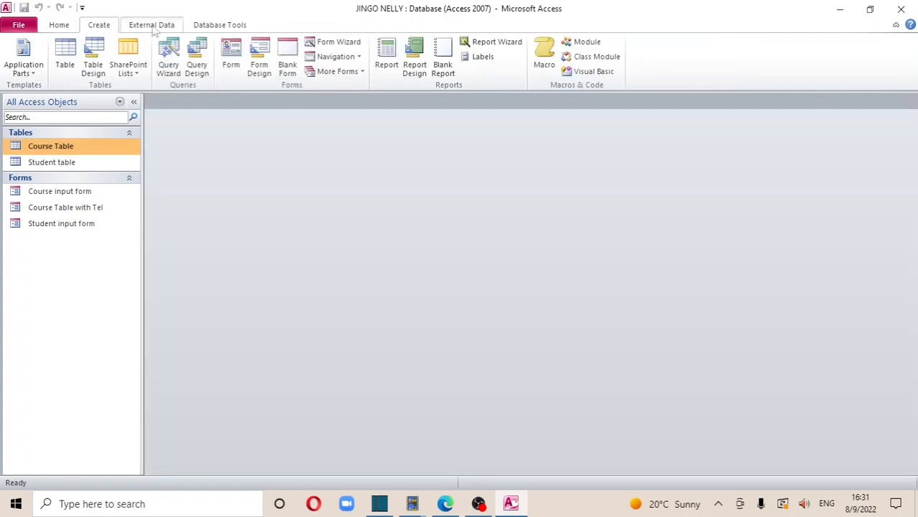
click(171, 61)
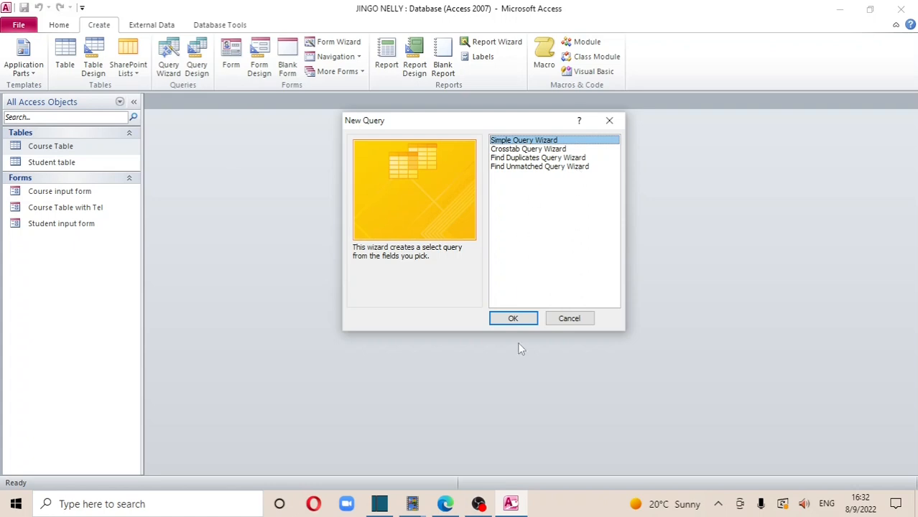
click(514, 319)
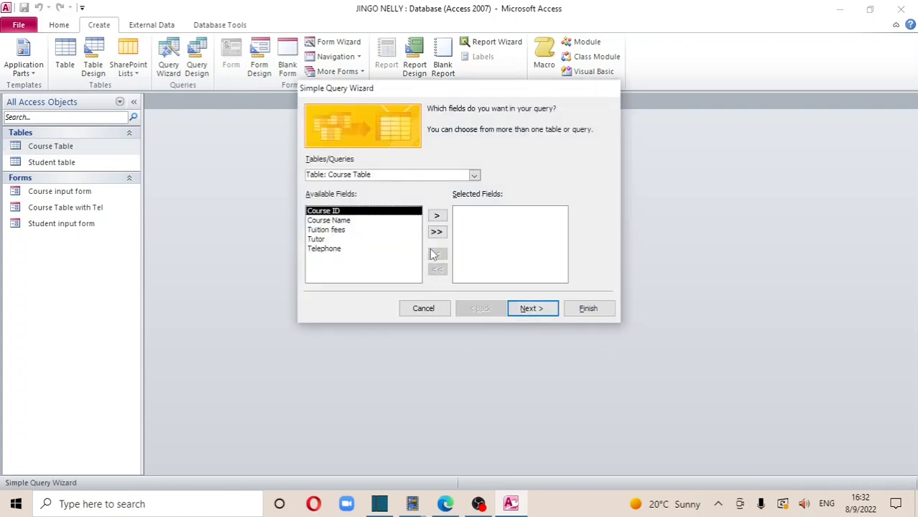
click(474, 175)
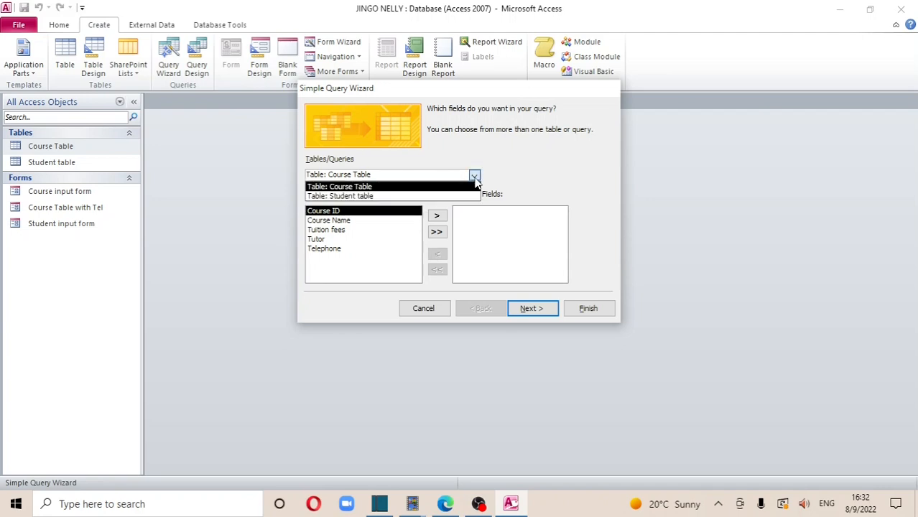
click(407, 199)
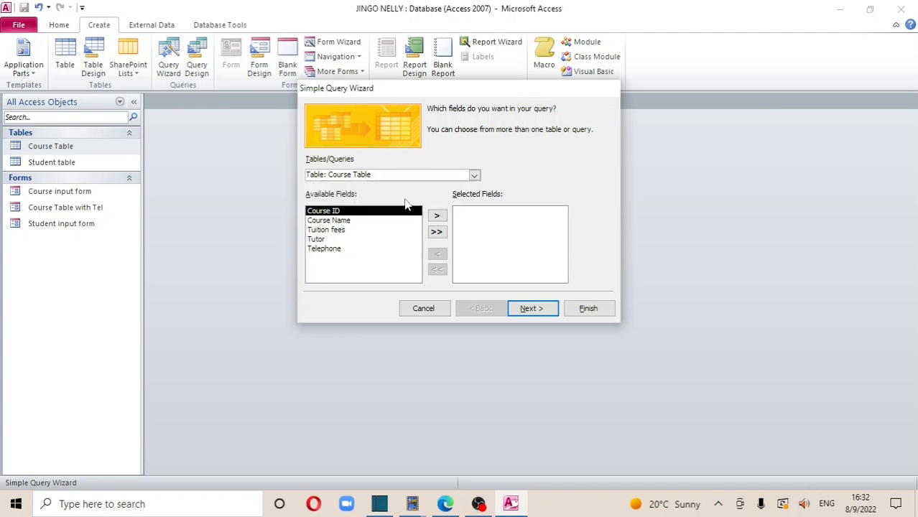
click(437, 233)
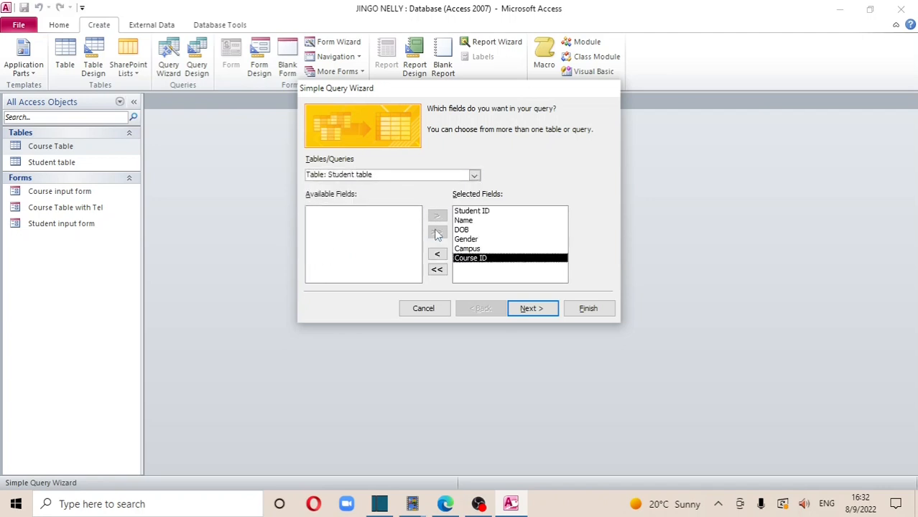
click(530, 308)
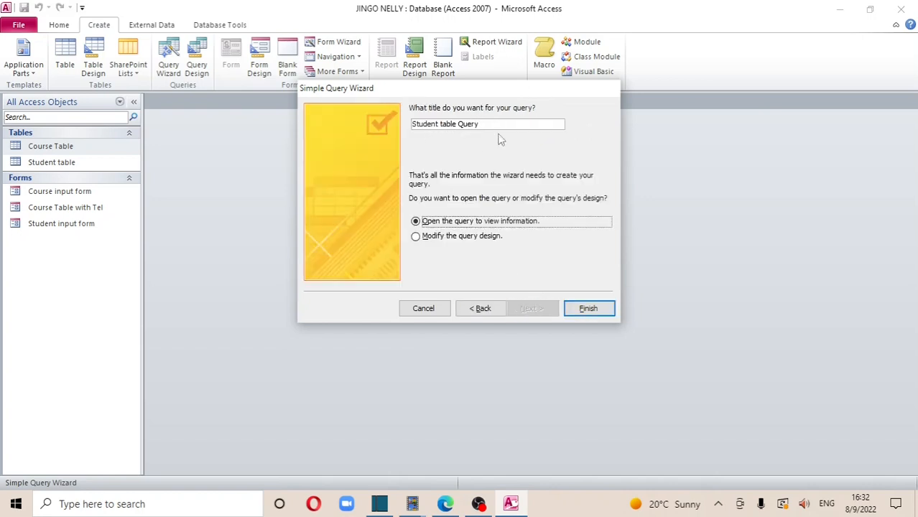
click(585, 308)
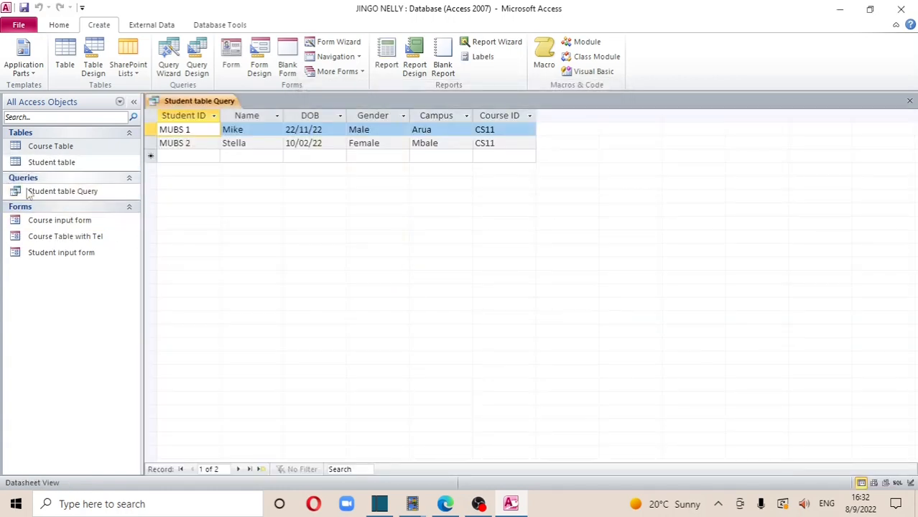
double_click(77, 193)
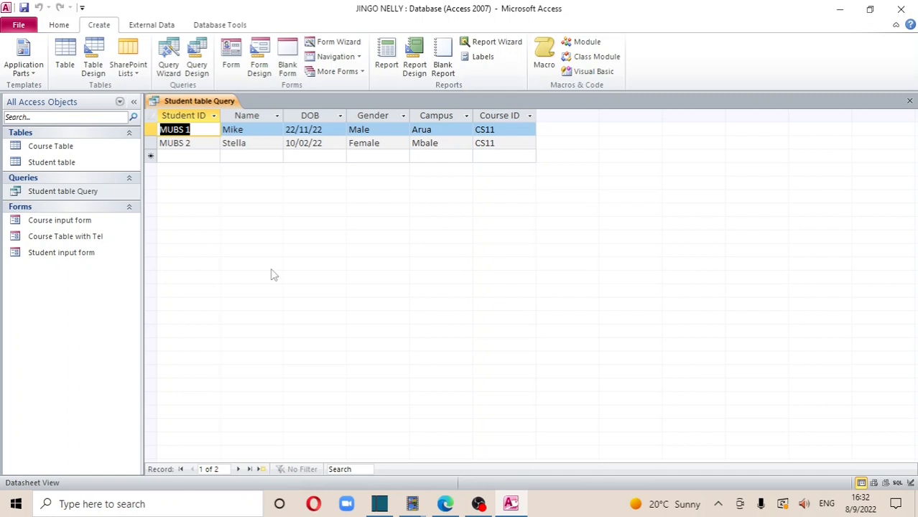
Start a detail simple query on all five Course Table fields, set to modify its design
click(909, 102)
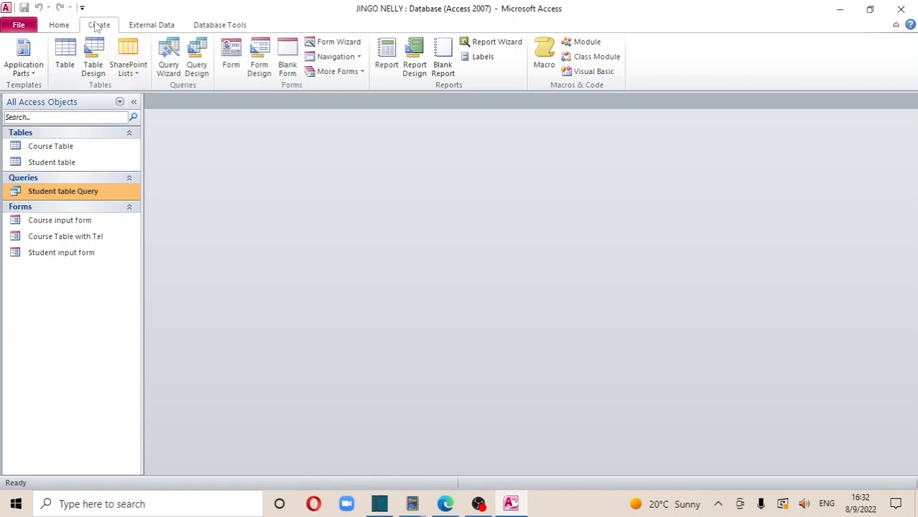
click(169, 69)
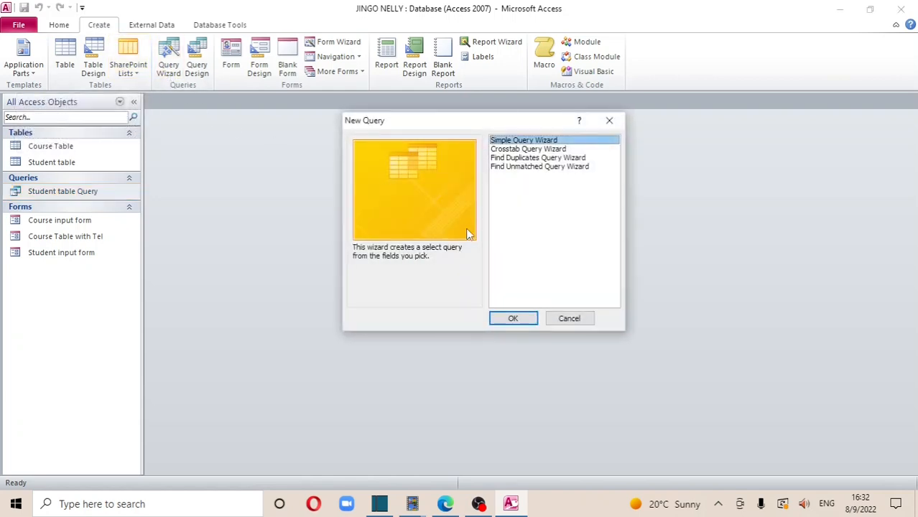
click(514, 318)
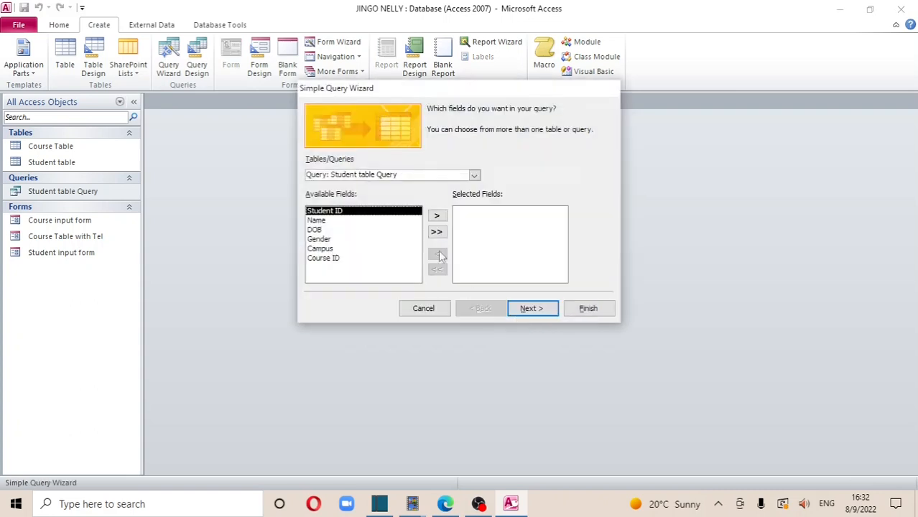
click(474, 175)
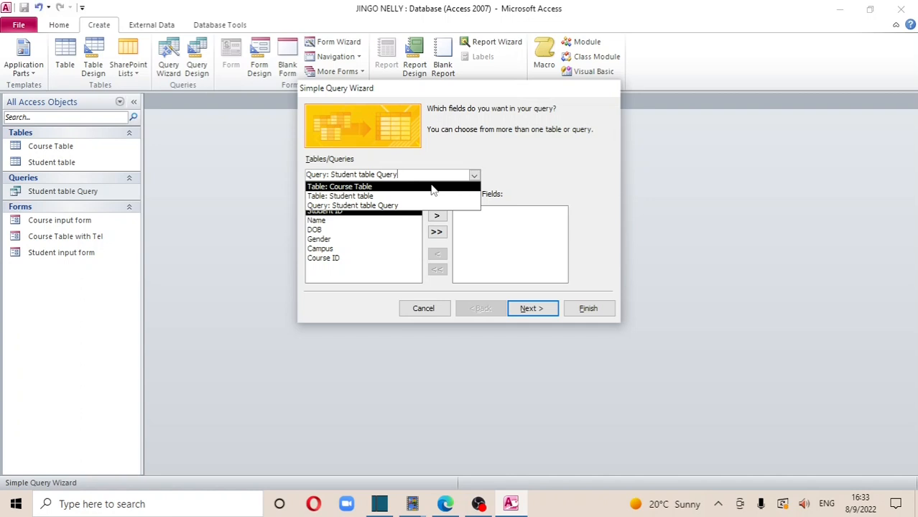
click(431, 187)
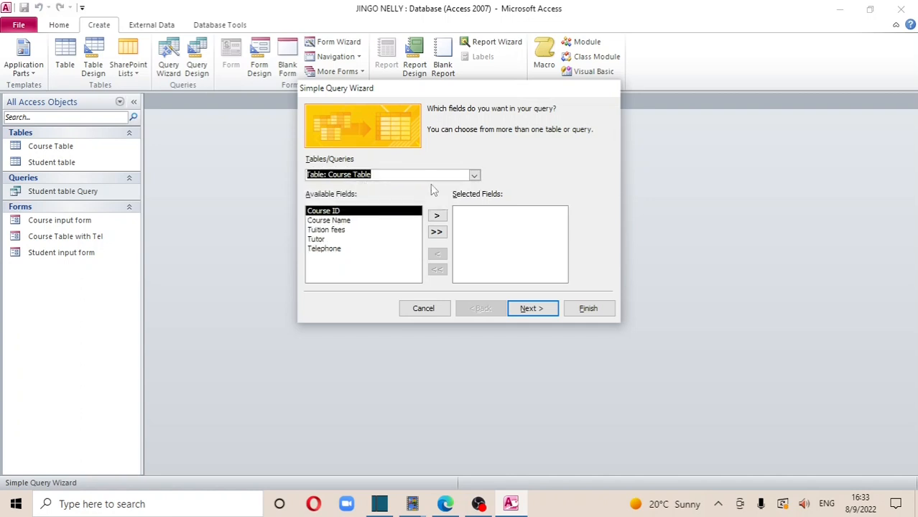
click(431, 234)
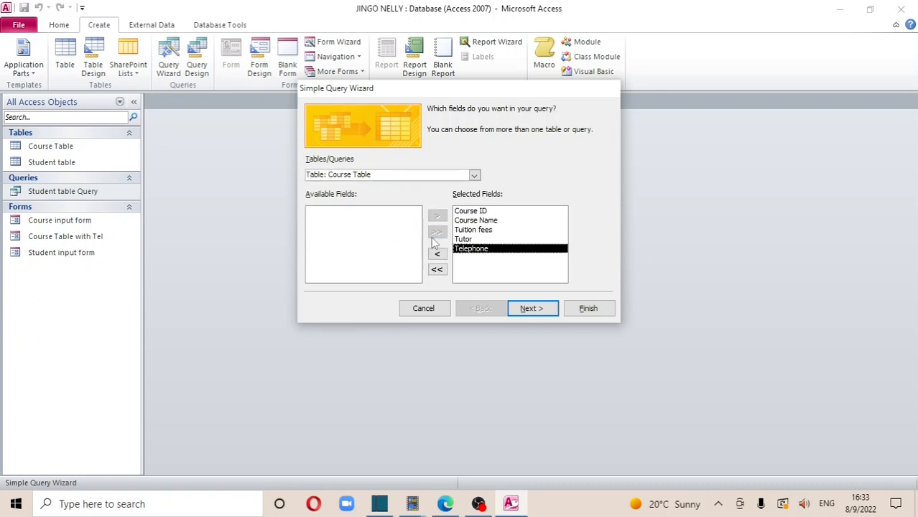
click(530, 309)
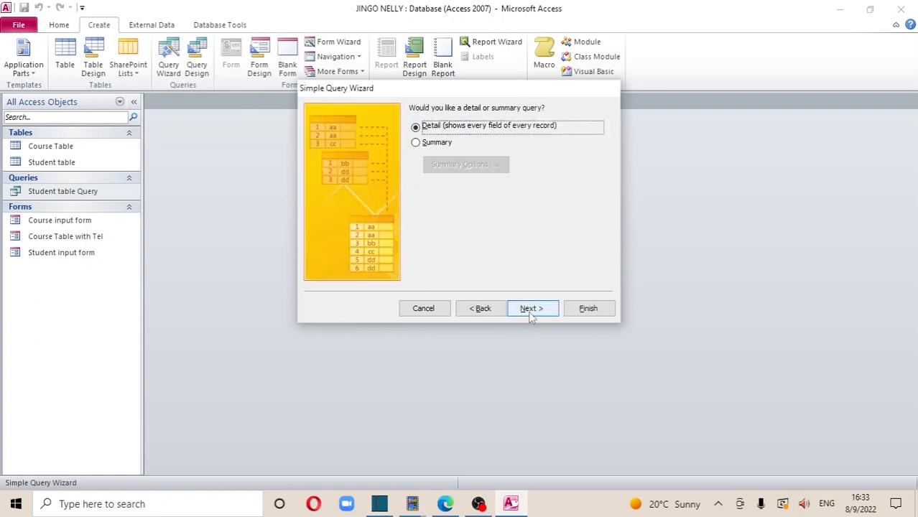
click(530, 314)
click(419, 238)
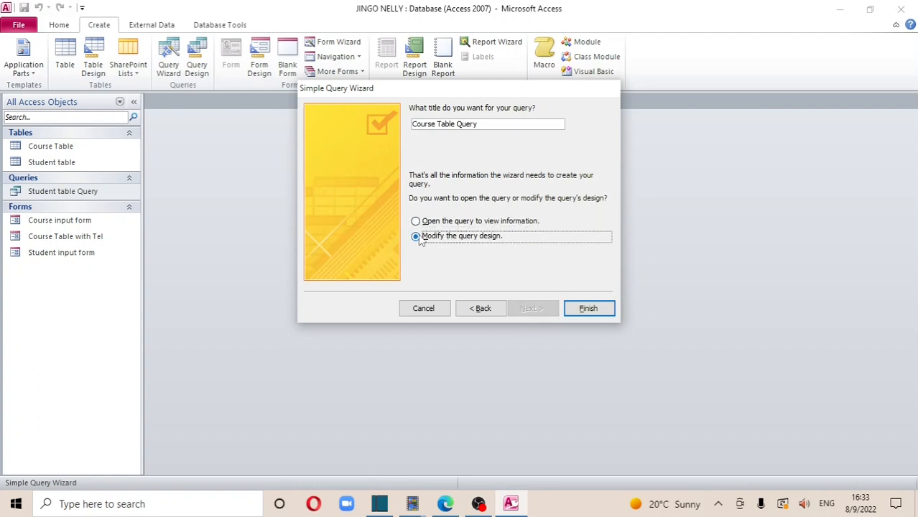
Title the new query Course Table Prompt Query
click(486, 122)
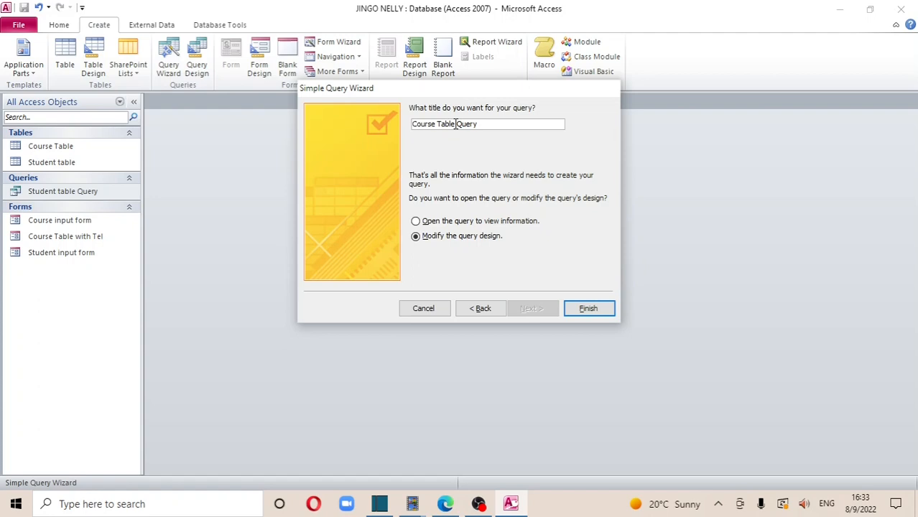
key(Caps_Lock)
text(P)
key(BackSpace)
key(BackSpace)
text(P rompt)
Set the Course Name criterion to [ENTER COURSE NAME], then save and run the query
click(582, 308)
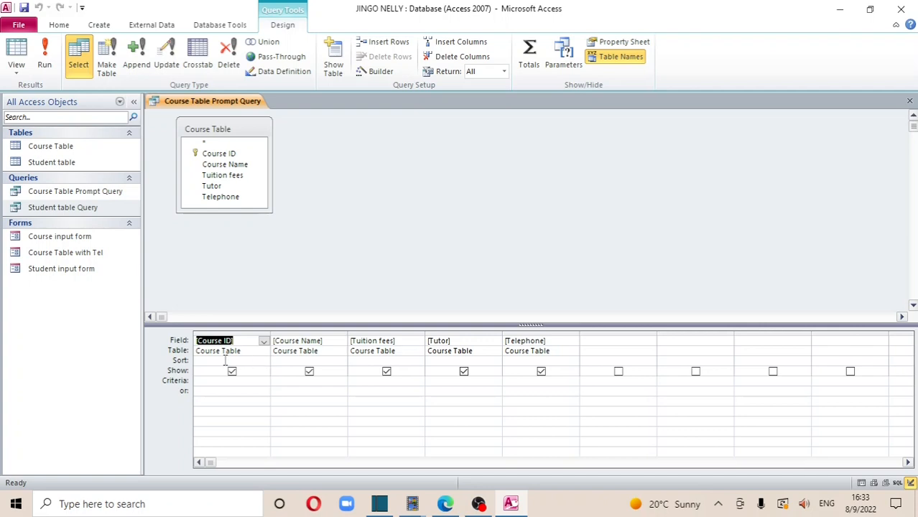
click(285, 380)
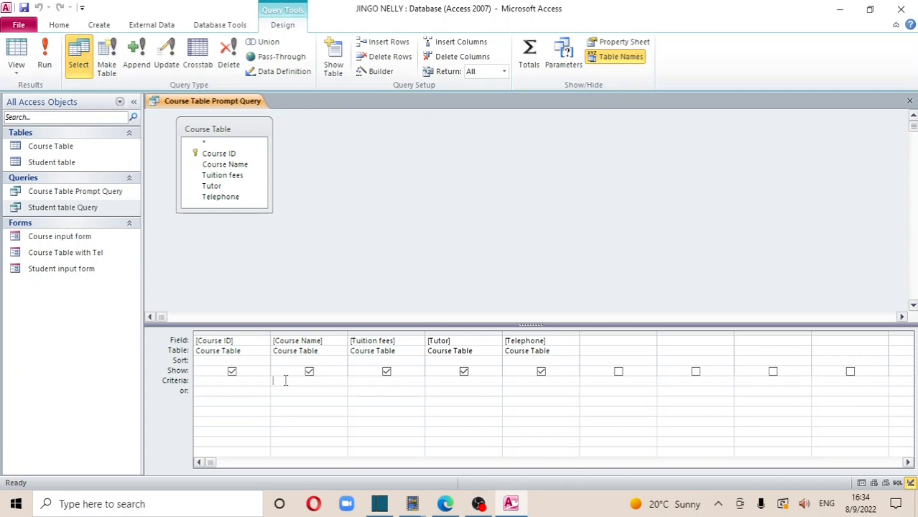
text([)
key(Caps_Lock)
text(P)
text(LE)
text(ASE)
text( E)
text(NTER)
click(299, 381)
key(BackSpace)
key(BackSpace)
key(BackSpace)
key(BackSpace)
key(BackSpace)
key(BackSpace)
key(Delete)
click(304, 383)
text(COURSE NAME])
click(24, 8)
click(44, 54)
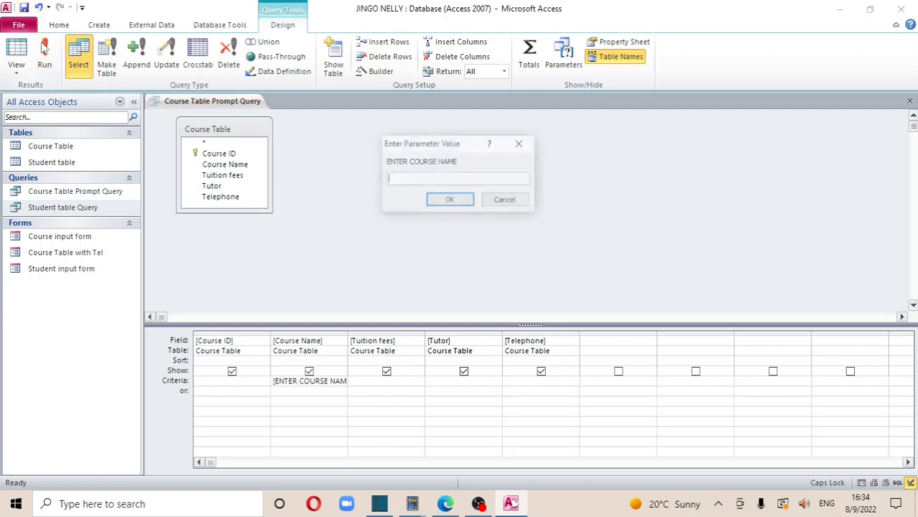
Cancel the prompt, close the design, reopen Course Table Prompt Query, and switch to the PDF
click(510, 203)
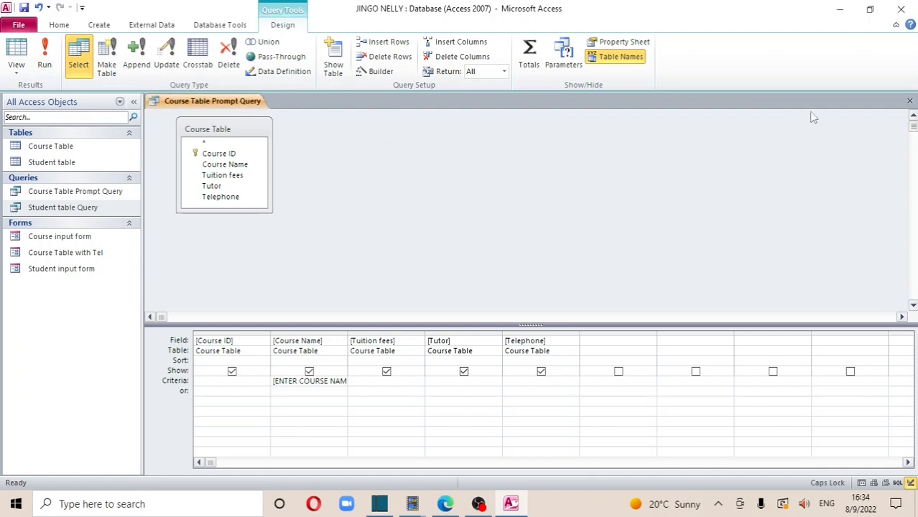
click(909, 101)
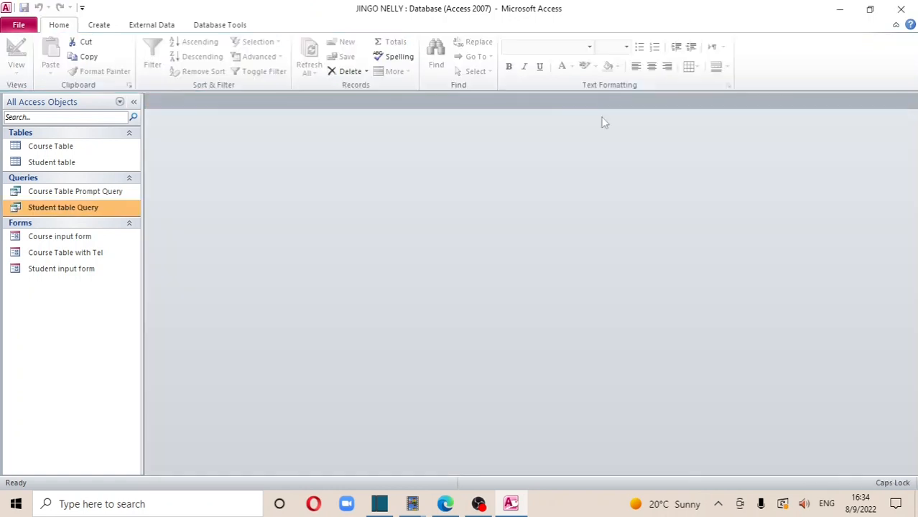
double_click(82, 192)
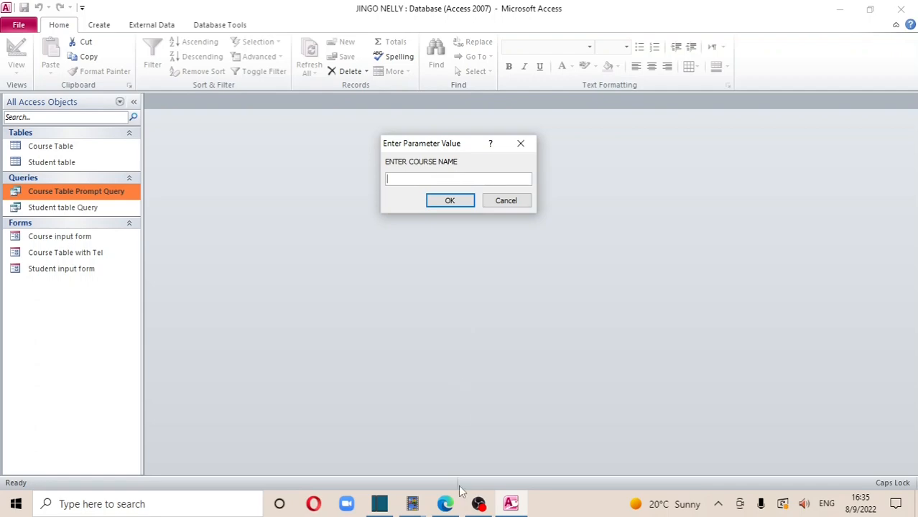
click(445, 505)
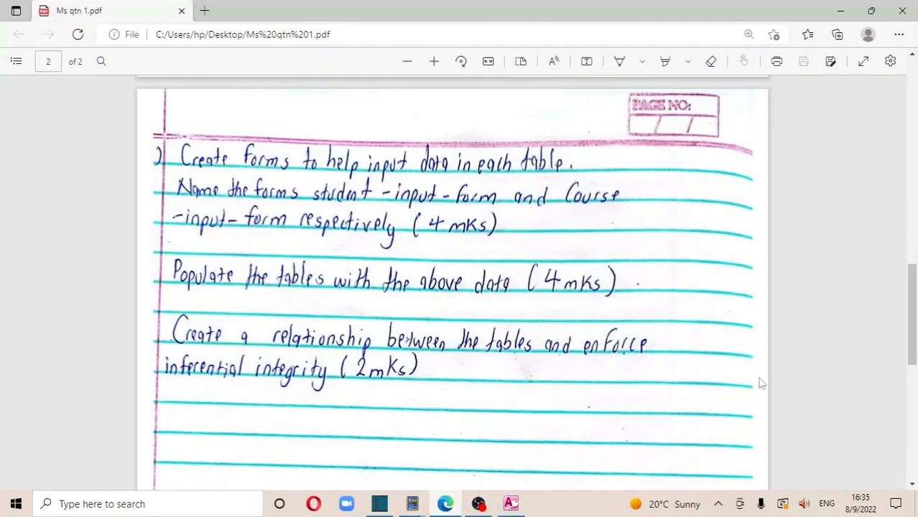
Scroll the PDF up to the Course Table course names, then minimize Edge
drag(910, 333, 914, 184)
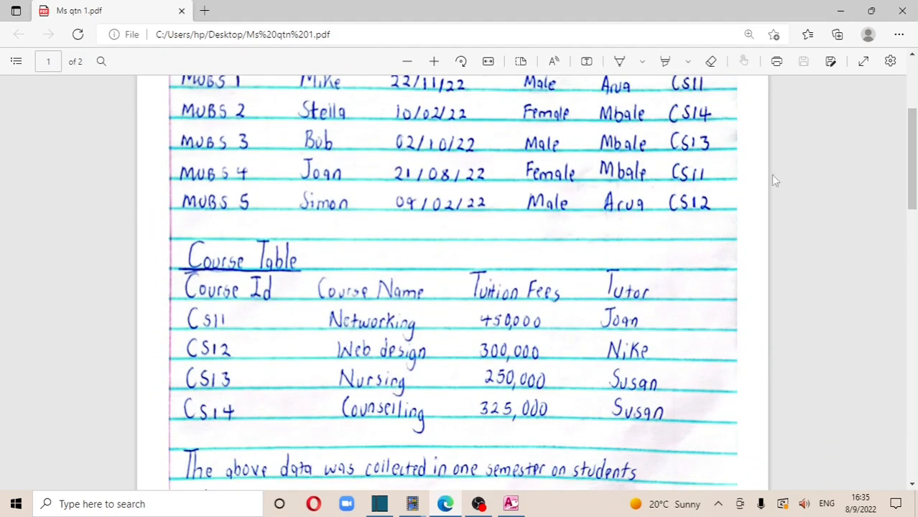
click(837, 11)
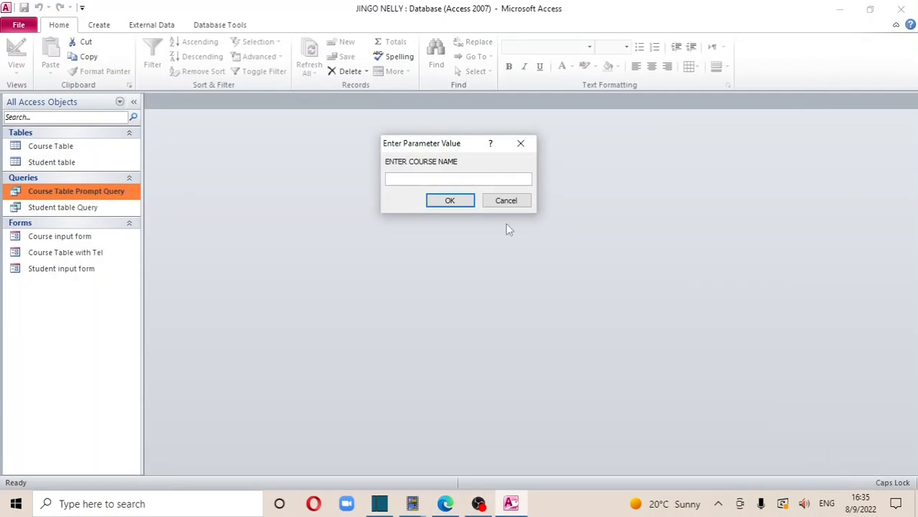
Answer the prompt with Networking to see its single course record, then close the results
text(Networking)
click(450, 201)
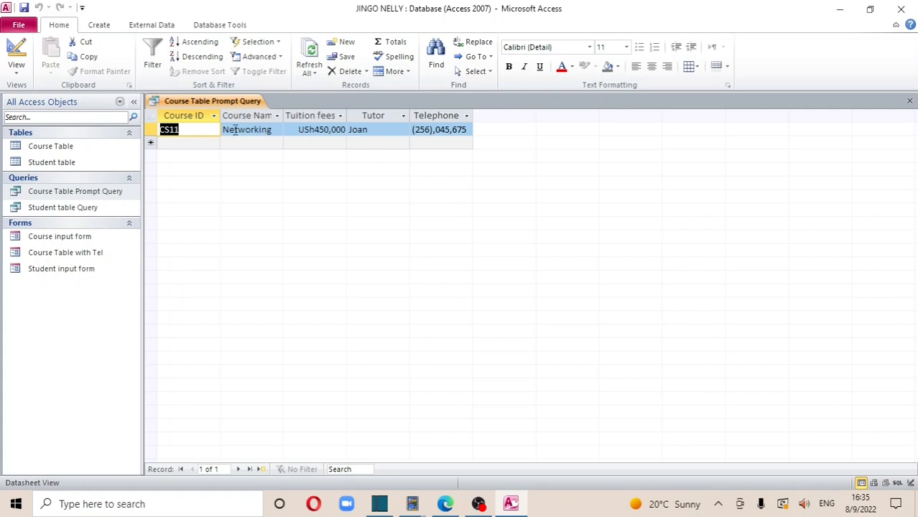
click(909, 103)
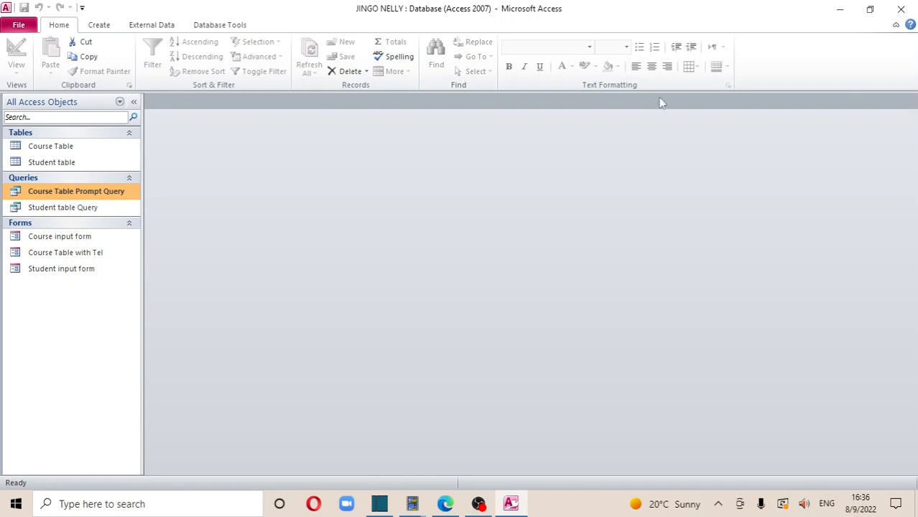
click(62, 147)
double_click(62, 147)
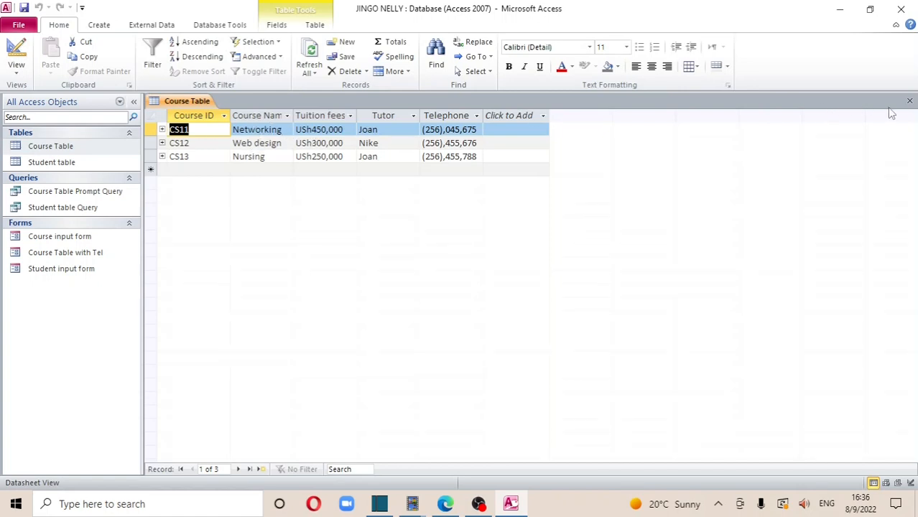
click(910, 101)
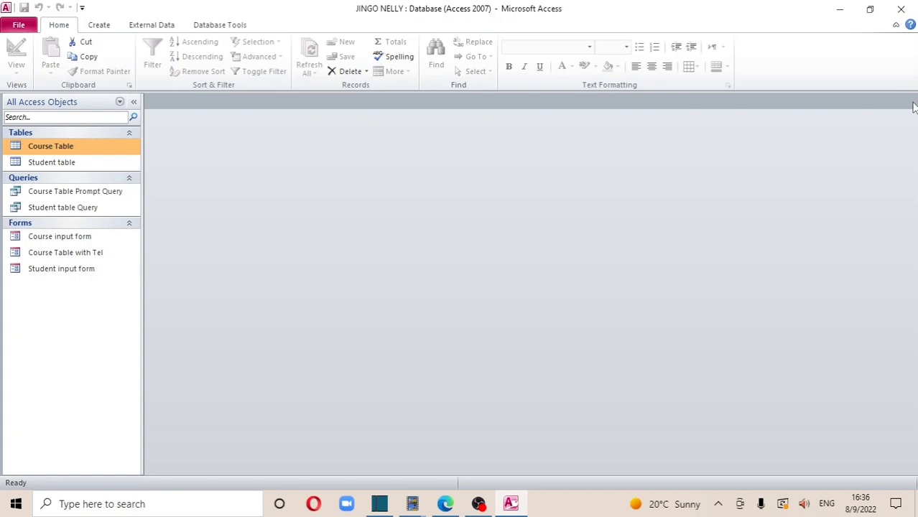
click(99, 26)
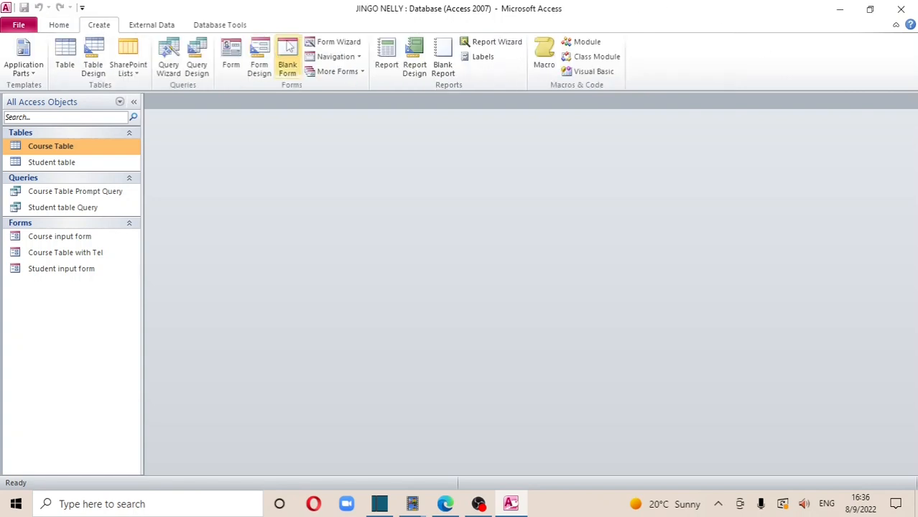
click(341, 45)
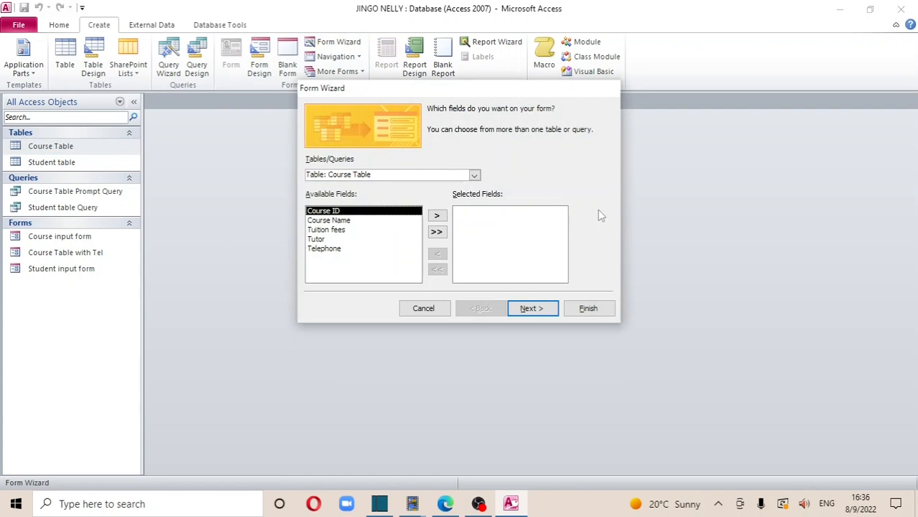
click(423, 313)
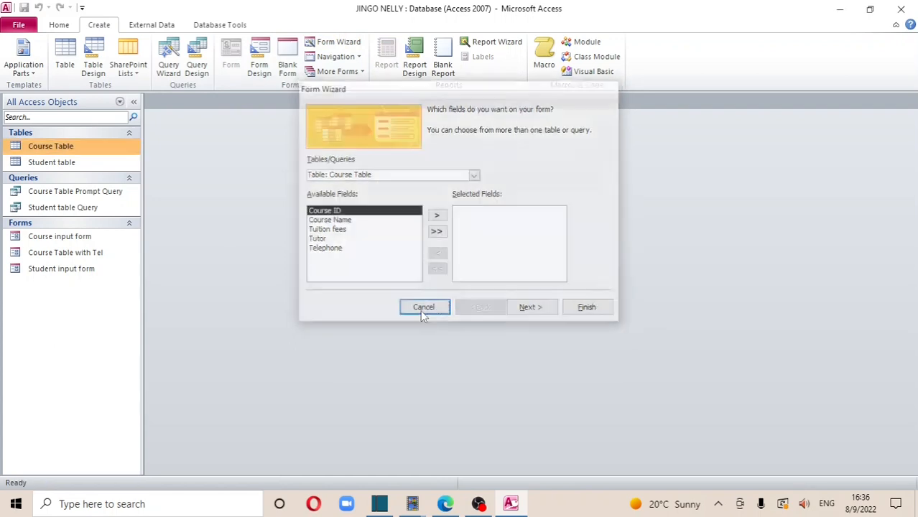
Run the Simple Query Wizard on all five Course Table fields, finishing in Design view
click(162, 60)
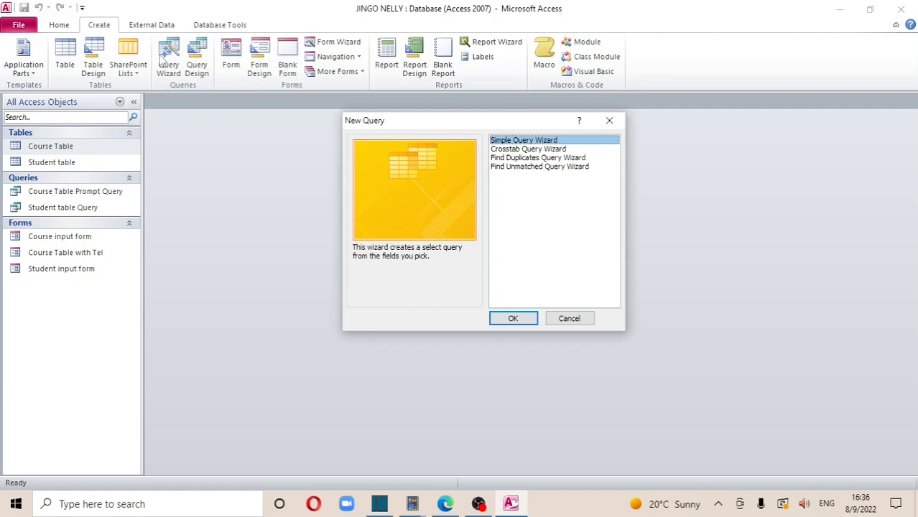
click(512, 320)
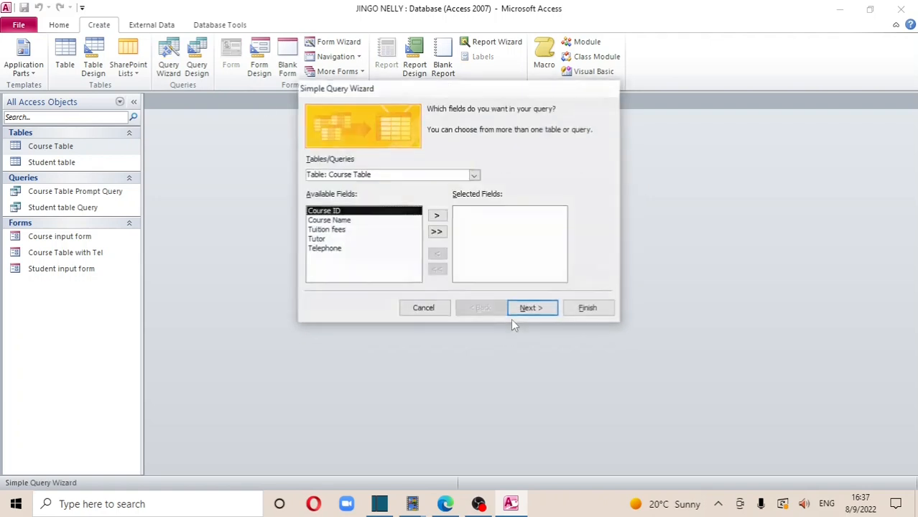
click(436, 232)
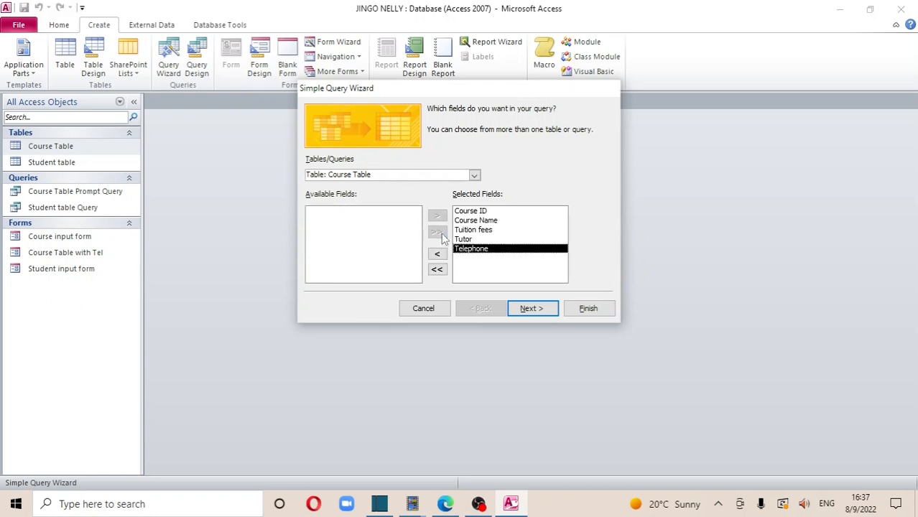
click(529, 311)
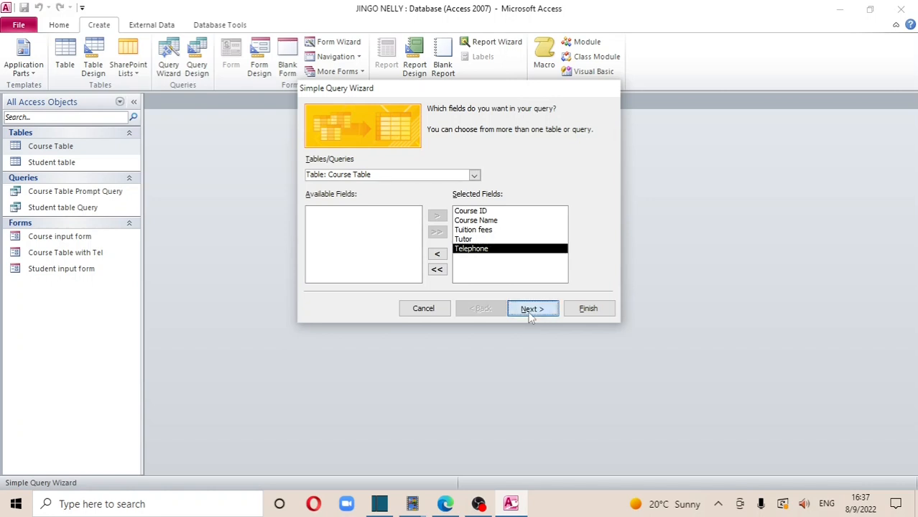
click(553, 311)
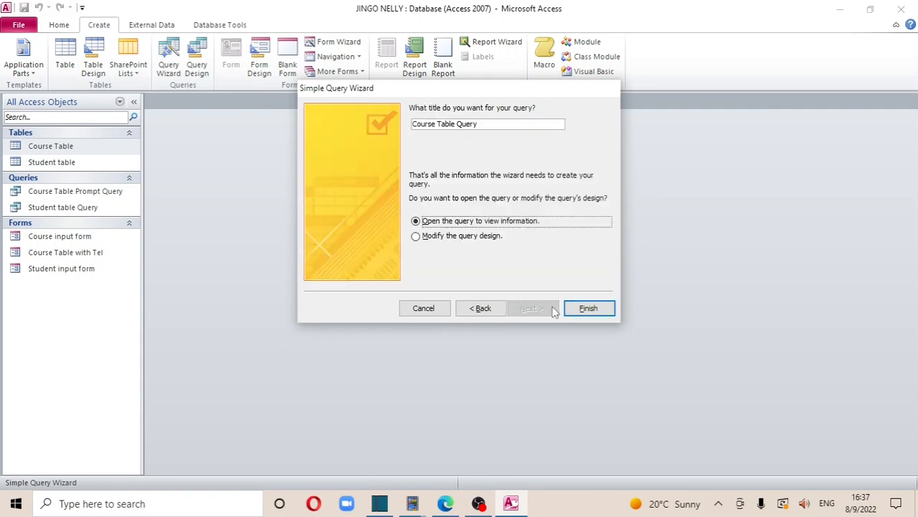
click(418, 239)
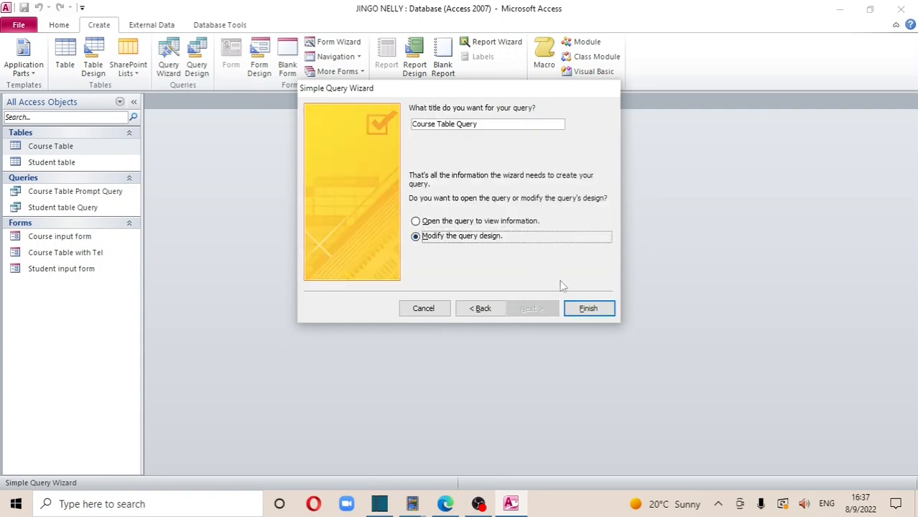
click(588, 308)
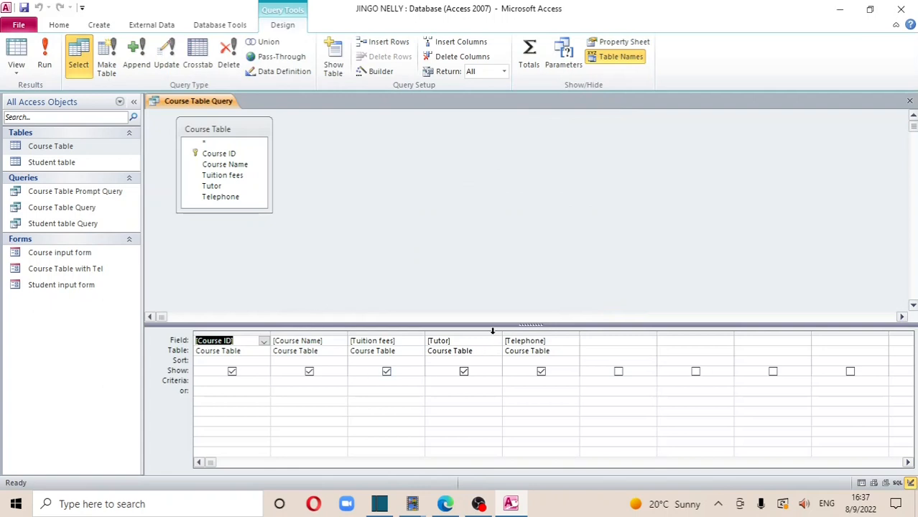
Enter Joan as the Tutor criterion and run the query to list her two courses
click(443, 381)
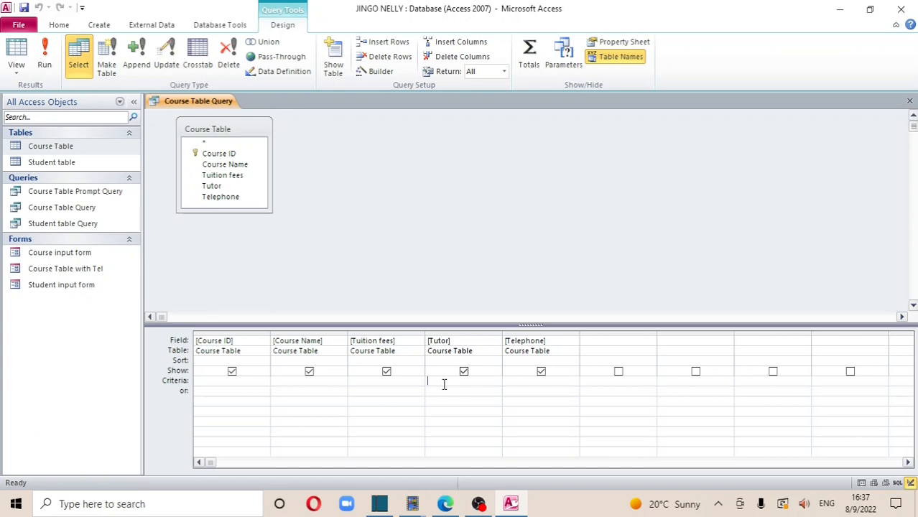
key(Caps_Lock)
key(Caps_Lock)
text(n)
key(Tab)
click(45, 64)
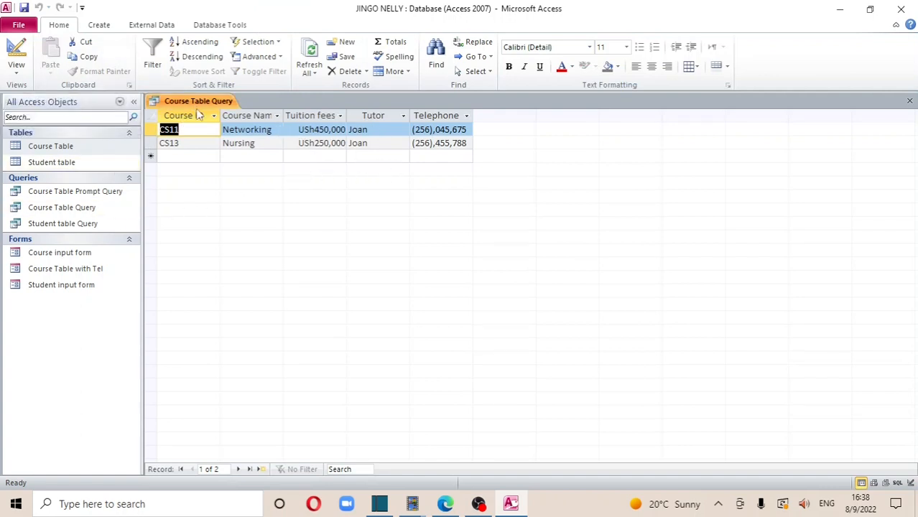
Reopen the Course Table Query results and open the full Course Table datasheet beside them
right_click(198, 105)
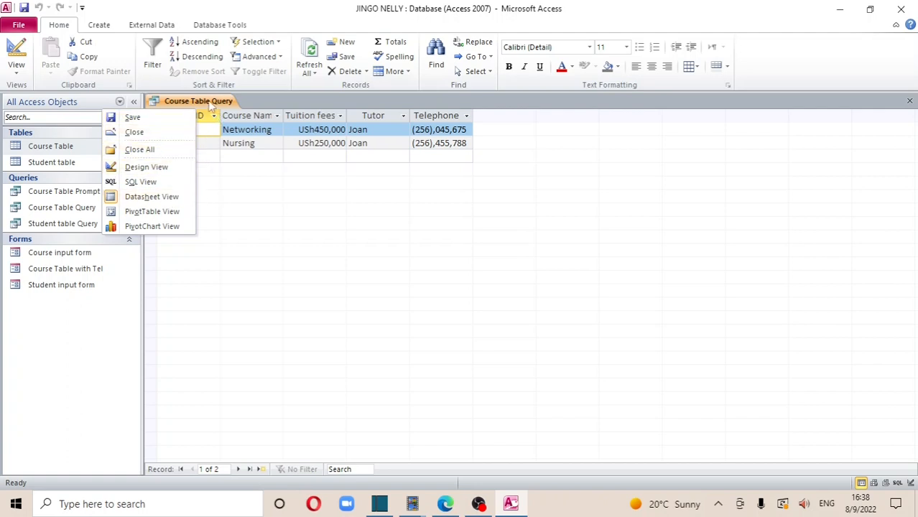
click(211, 104)
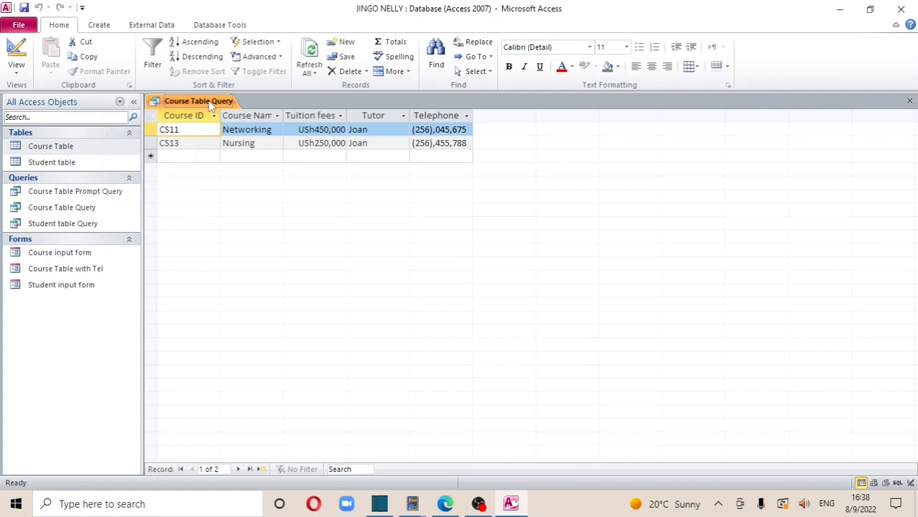
right_click(211, 105)
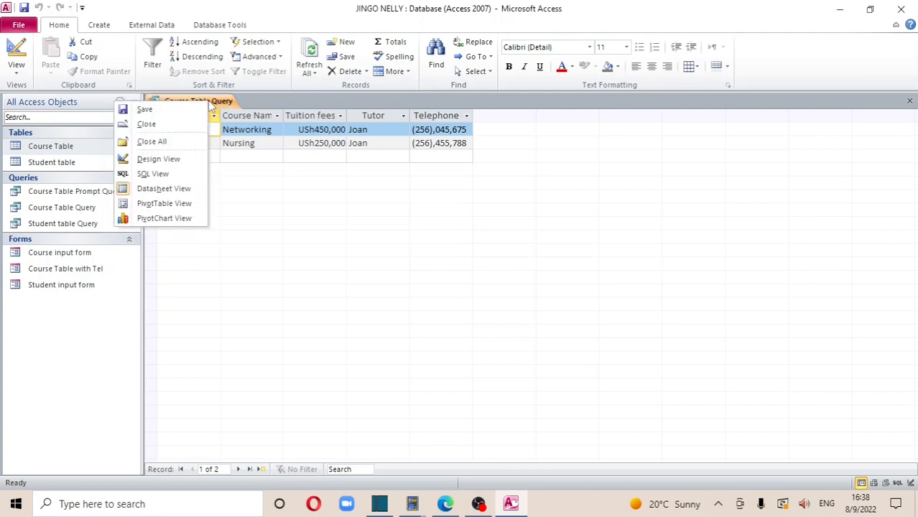
click(226, 106)
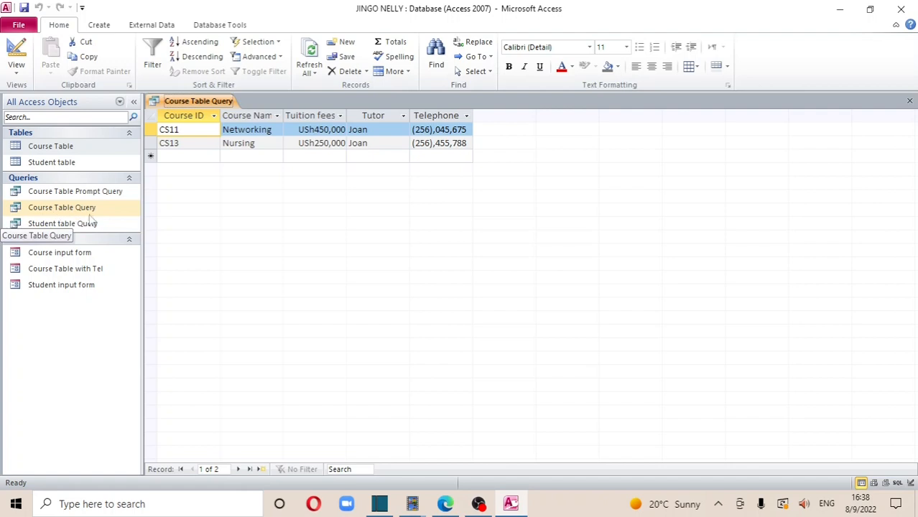
double_click(61, 208)
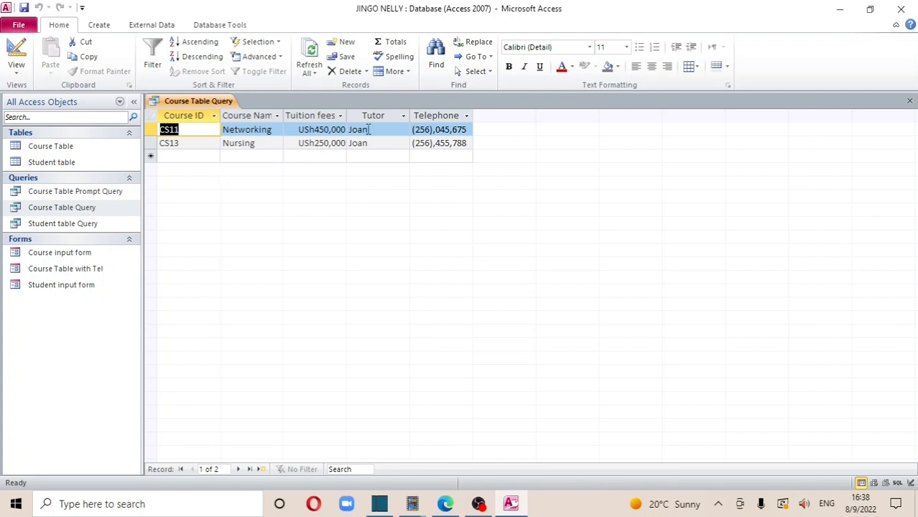
double_click(66, 145)
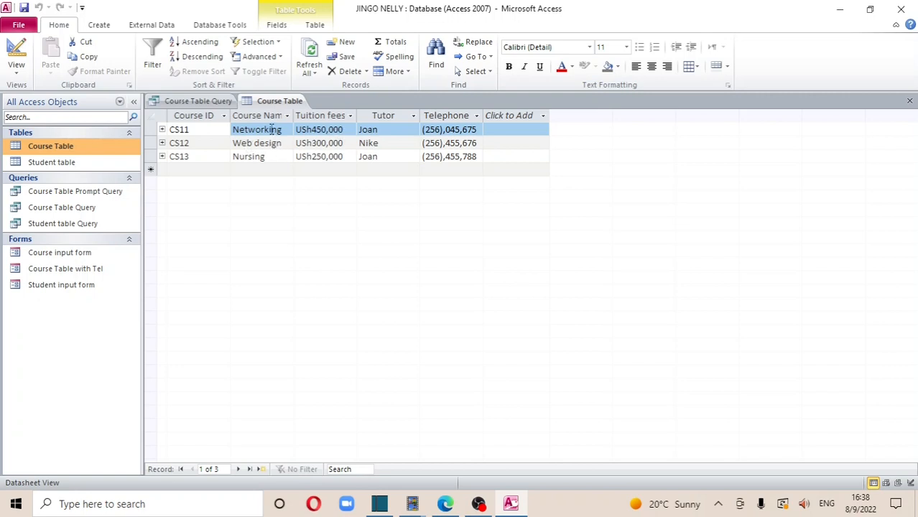
Close the filtered Course Table Query and then the Course Table datasheet
click(189, 101)
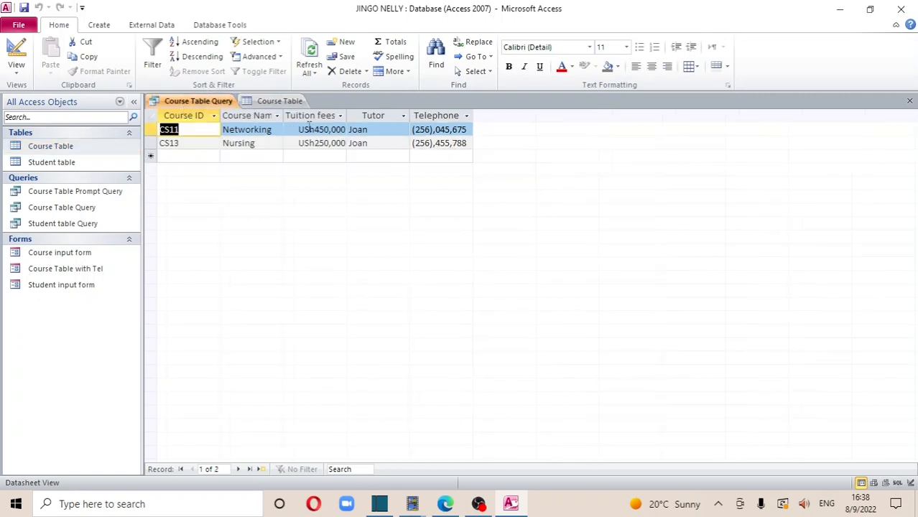
click(909, 101)
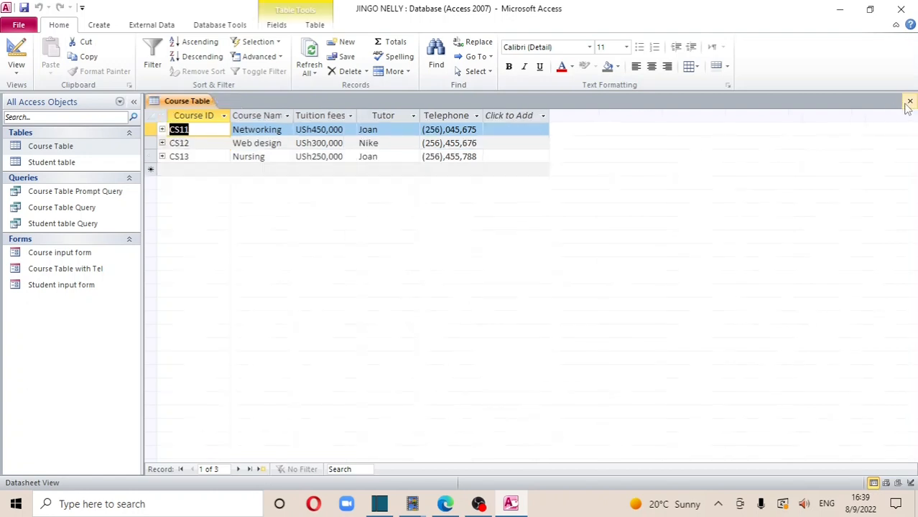
click(910, 101)
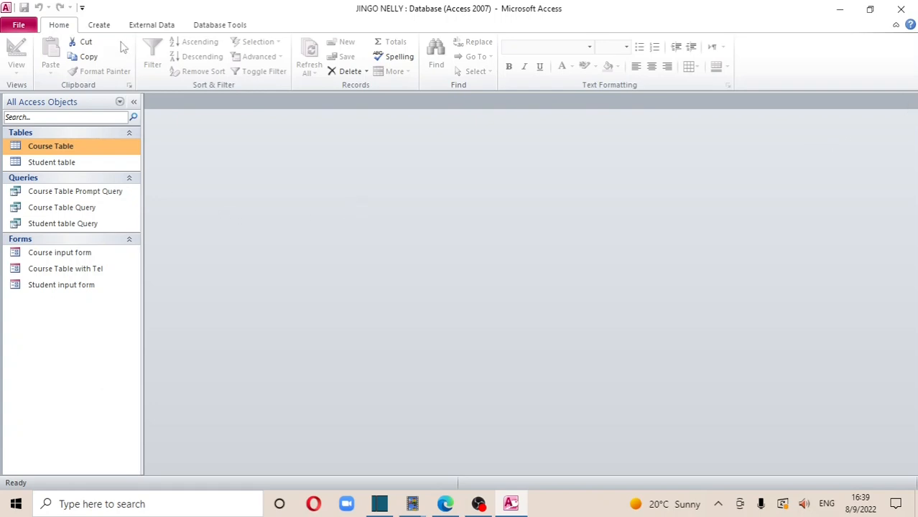
Start a new query from the Create commands, then cancel the Query Wizard
click(100, 25)
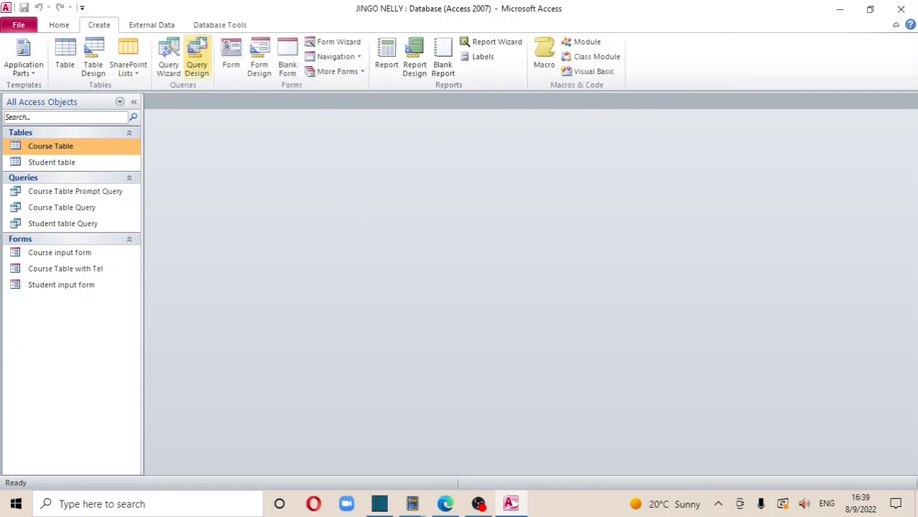
click(168, 61)
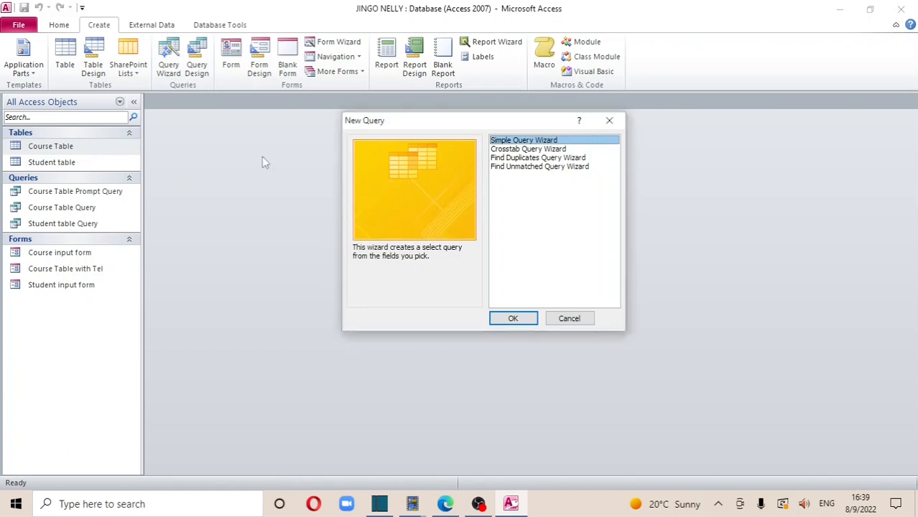
click(607, 121)
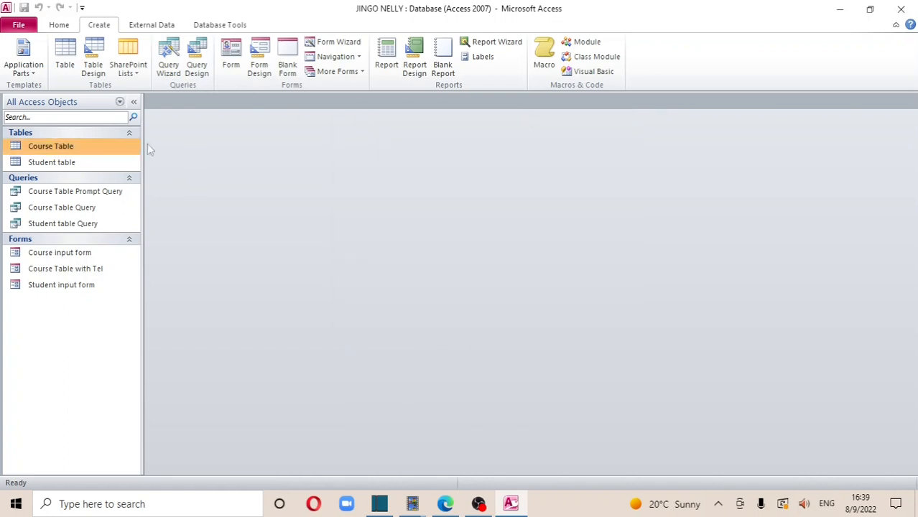
Open the Student table and Course Table to review their records, then close both
double_click(104, 165)
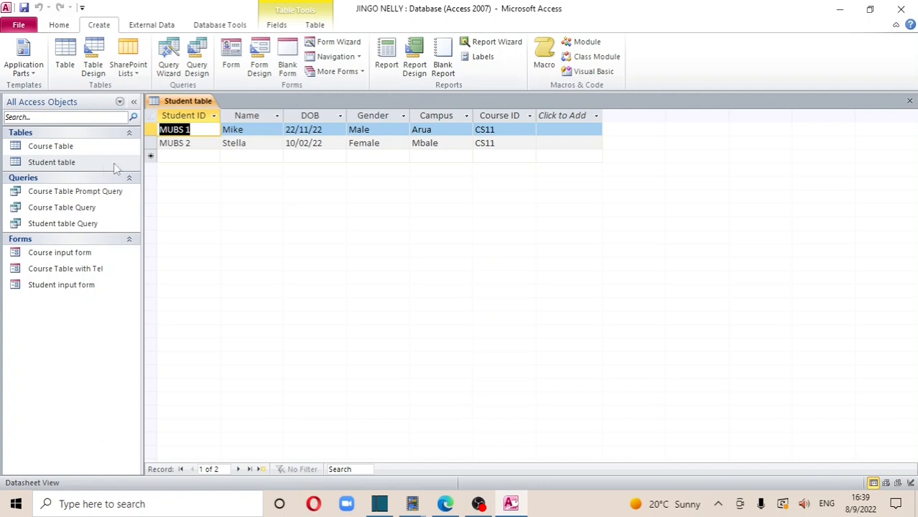
double_click(73, 146)
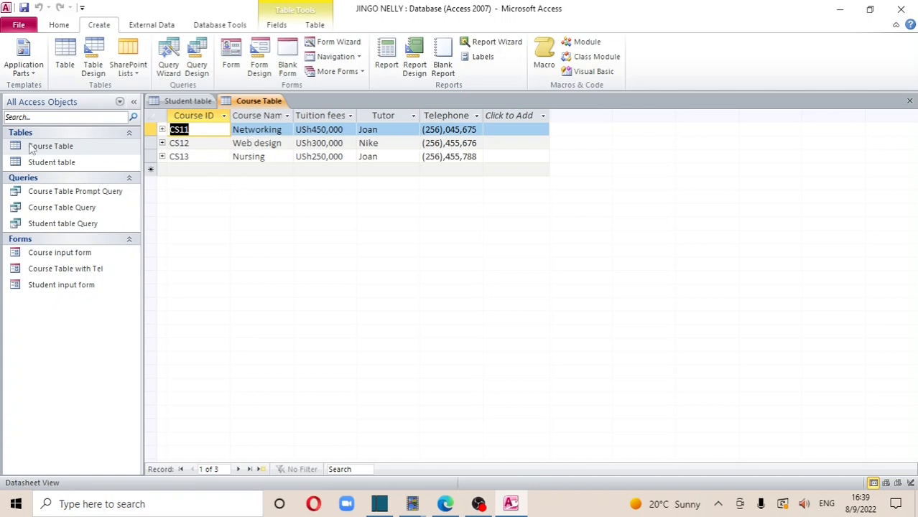
click(909, 102)
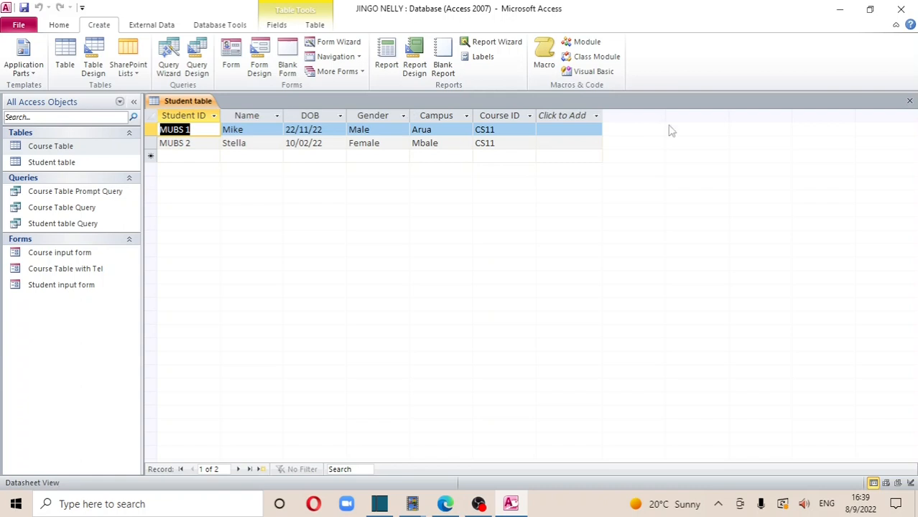
click(909, 102)
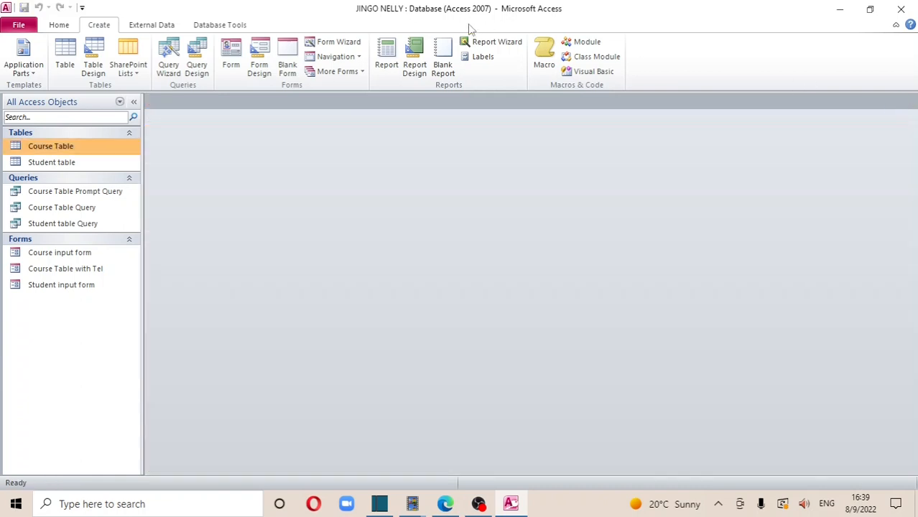
Build Course Table Query1 with the Simple Query Wizard using all Course Table fields, opened in Design view
click(171, 64)
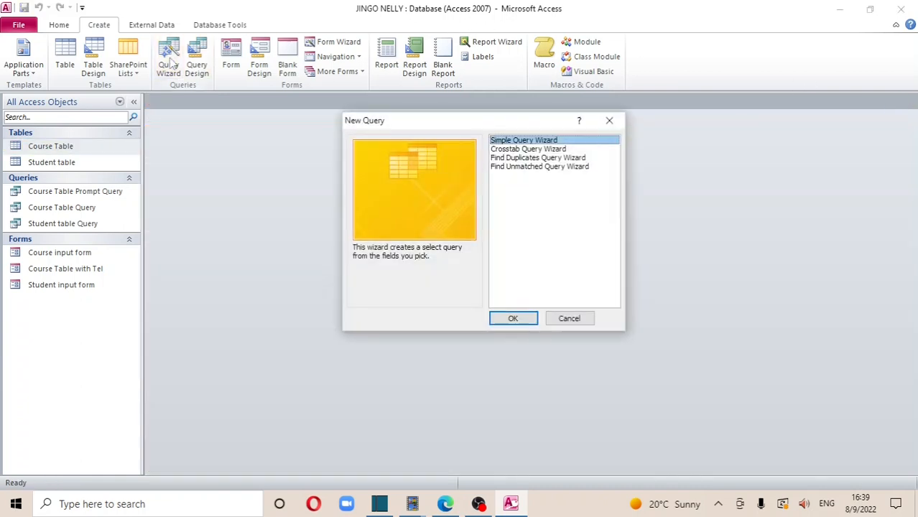
click(499, 317)
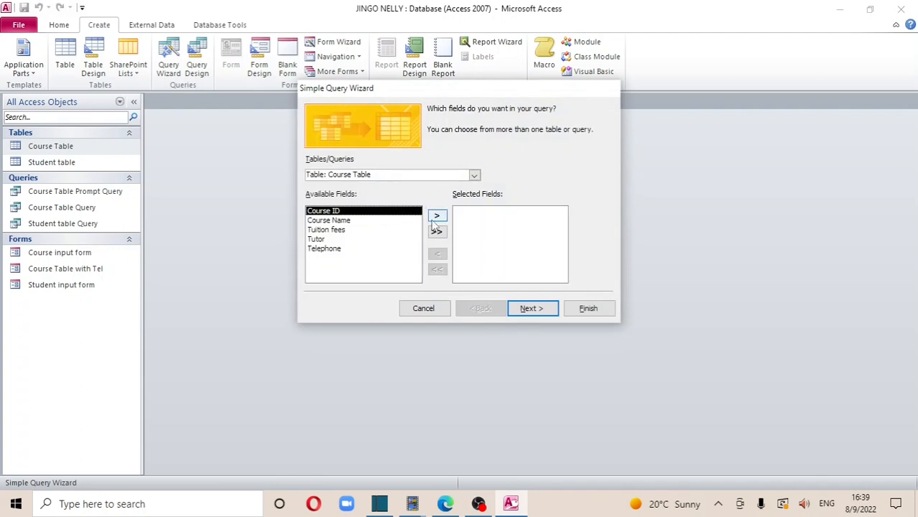
click(442, 235)
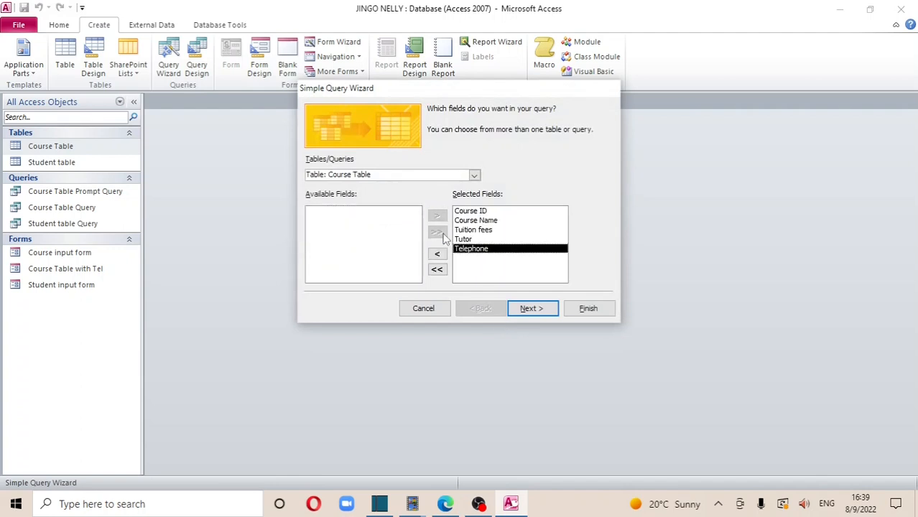
click(533, 309)
click(532, 308)
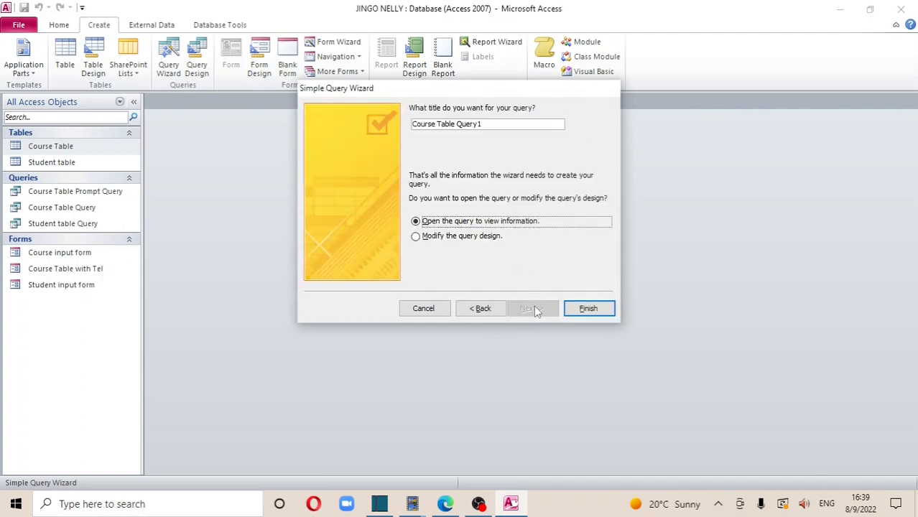
click(416, 237)
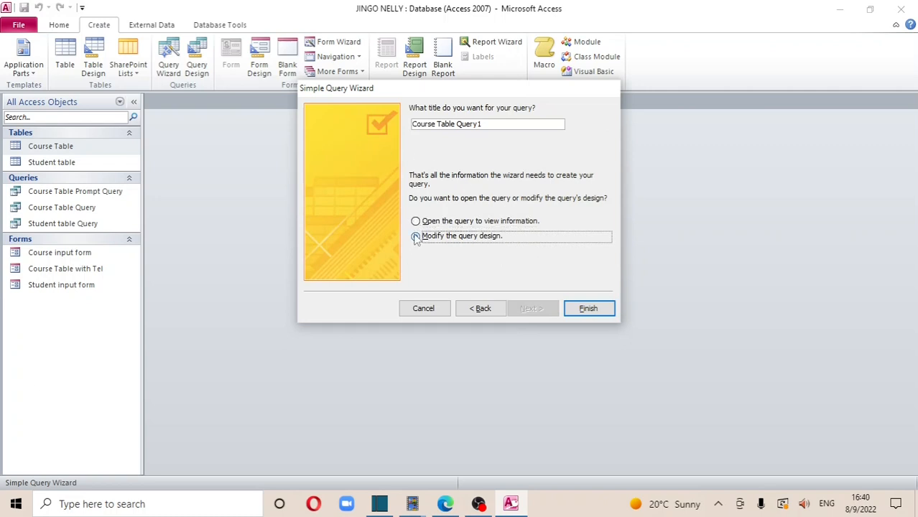
click(580, 308)
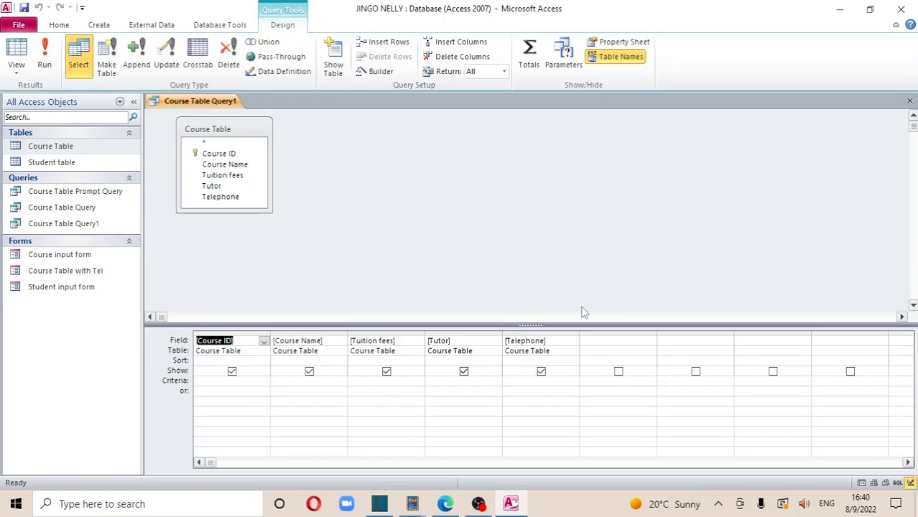
Set the Course Name field's sort to Ascending in the query design
click(317, 360)
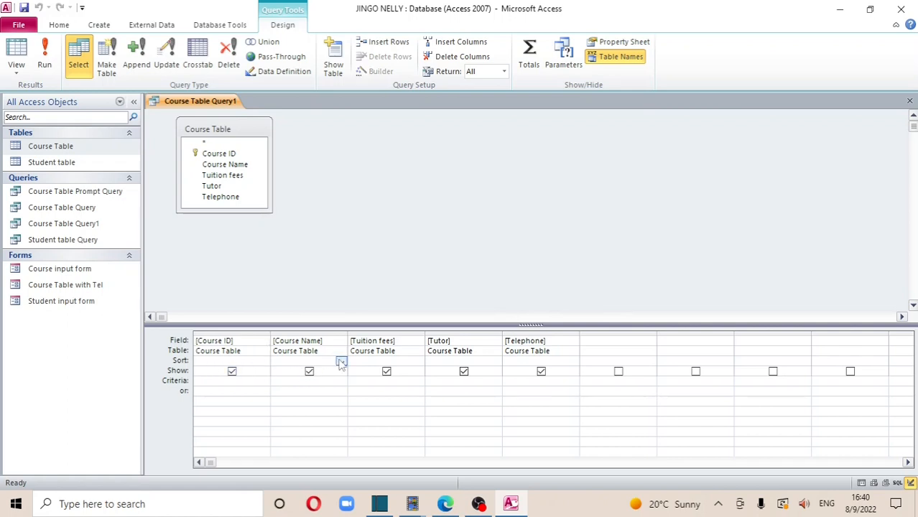
click(341, 362)
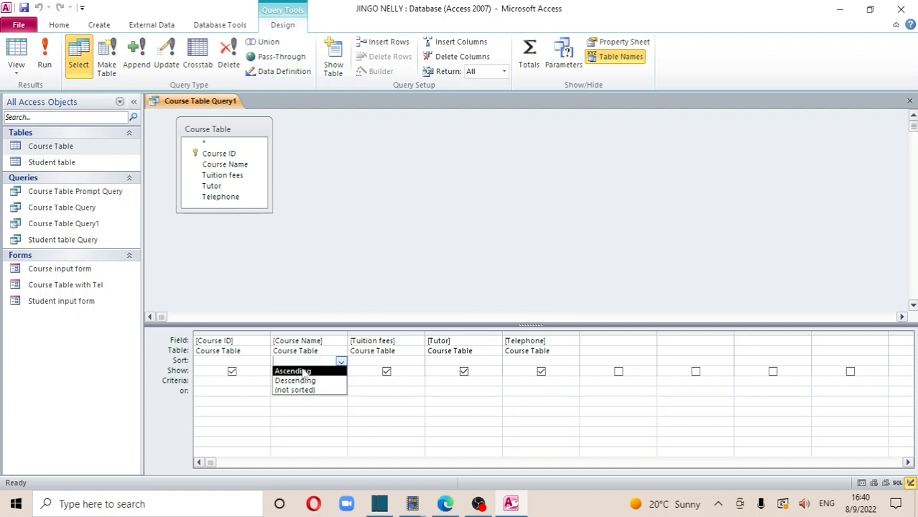
click(306, 371)
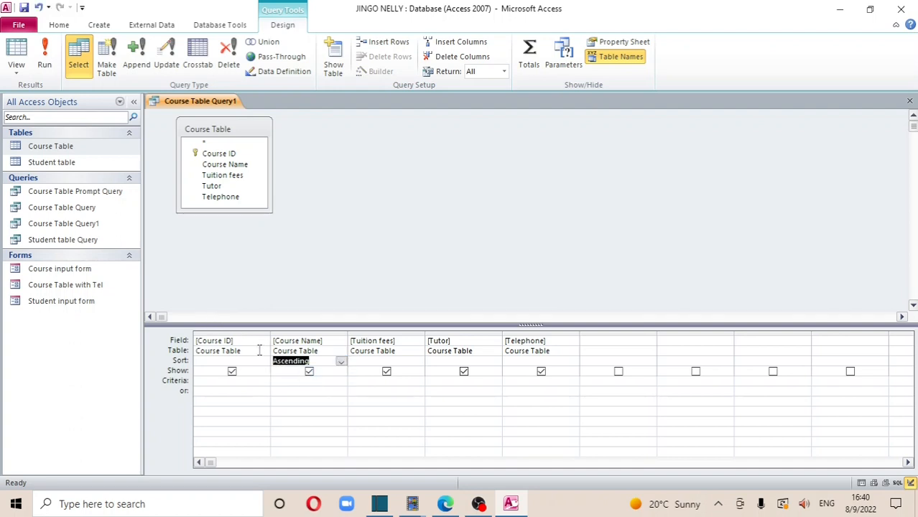
right_click(213, 107)
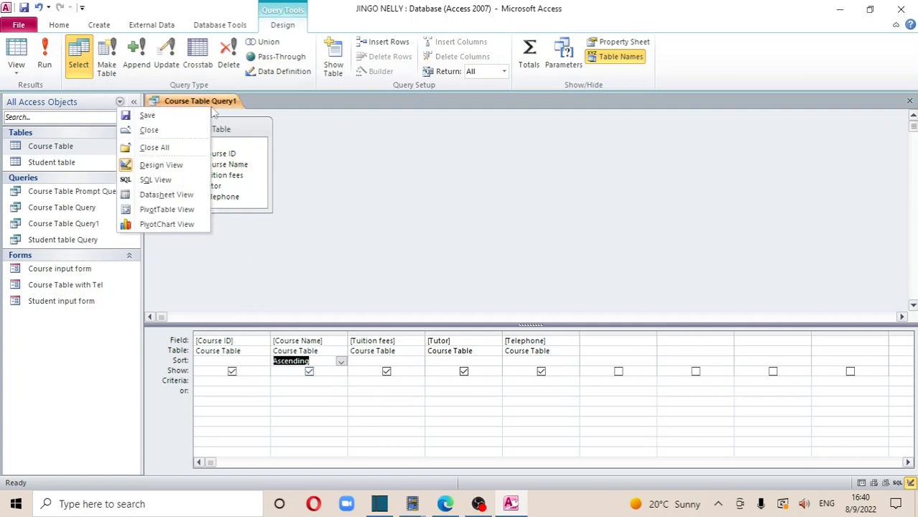
click(211, 108)
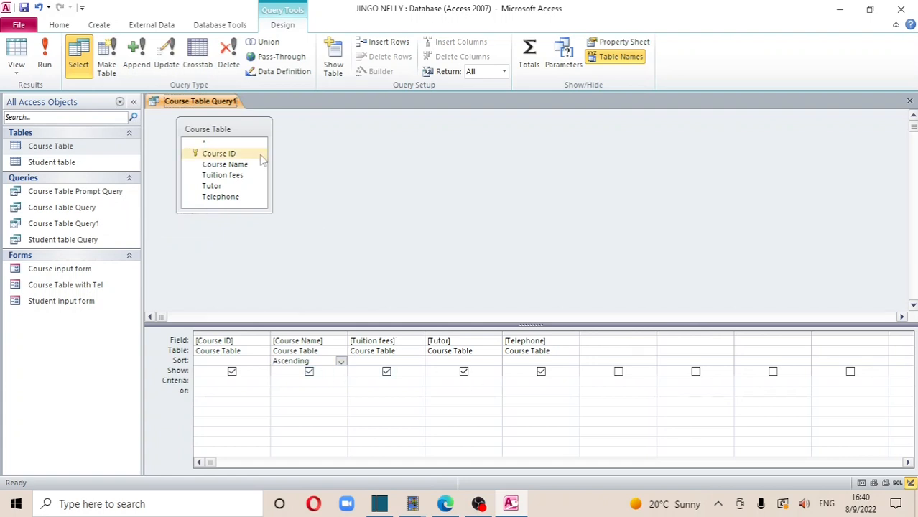
Run Course Table Query1 and open the Course Table to compare their records
click(46, 57)
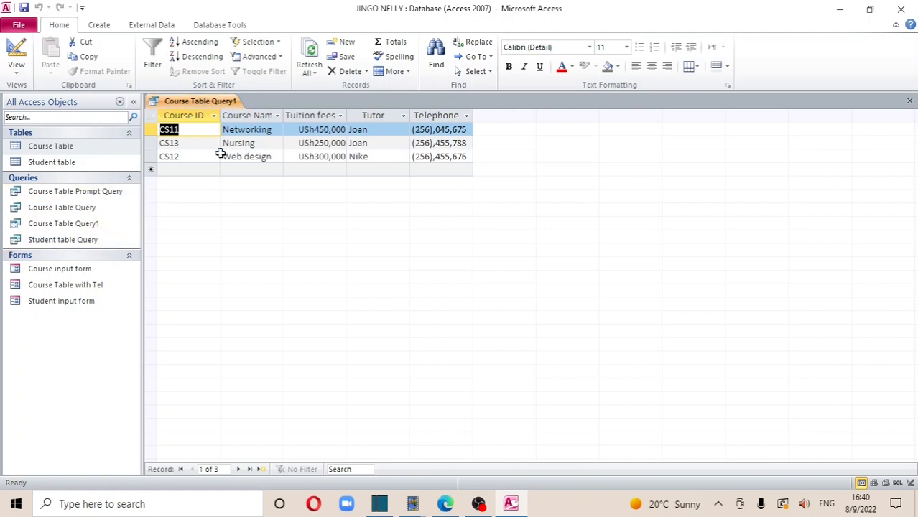
click(98, 149)
double_click(98, 153)
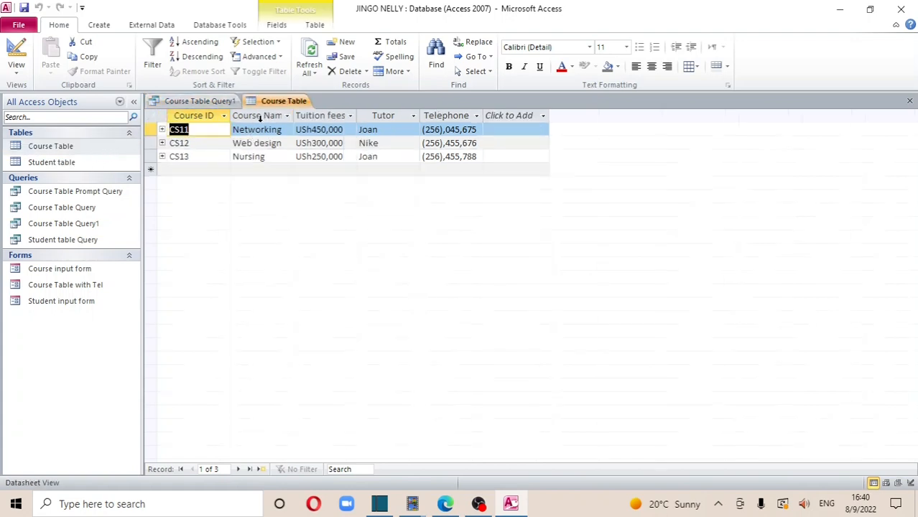
click(280, 104)
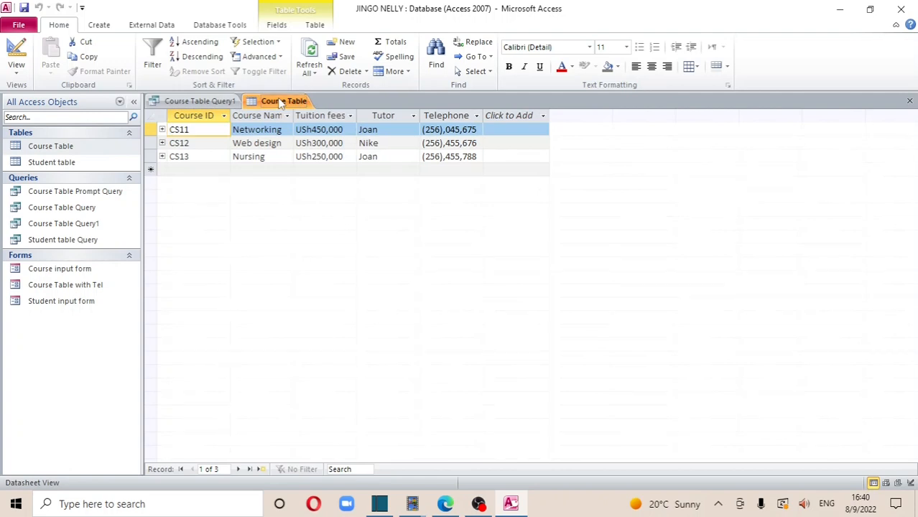
click(206, 102)
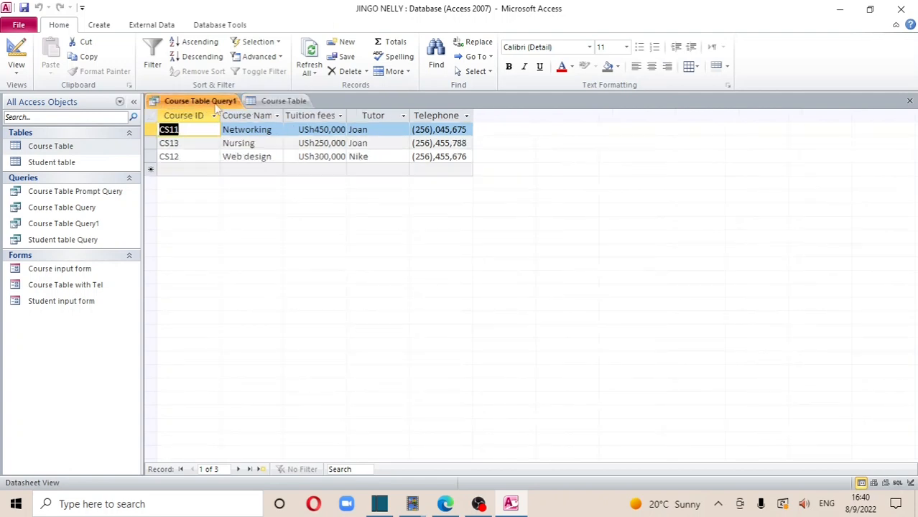
click(264, 106)
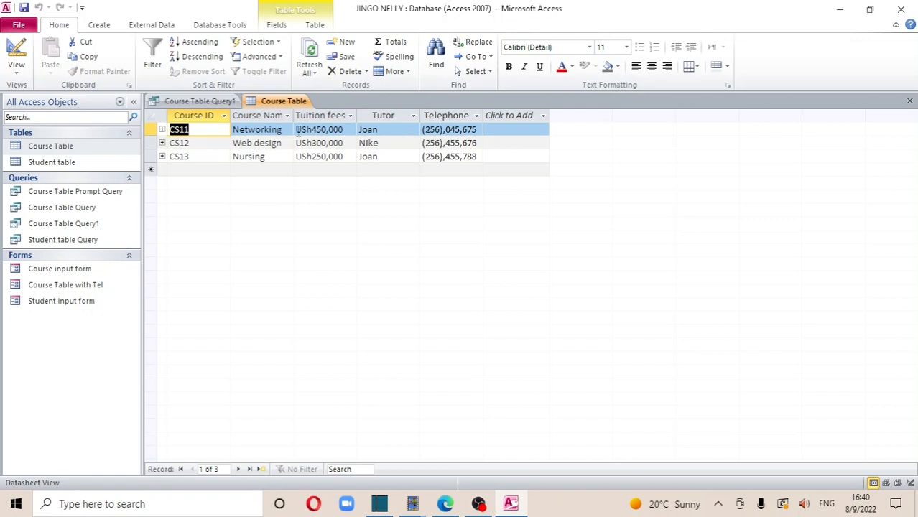
Recheck the sorted query results against the Course Table, then close both tabs
click(213, 101)
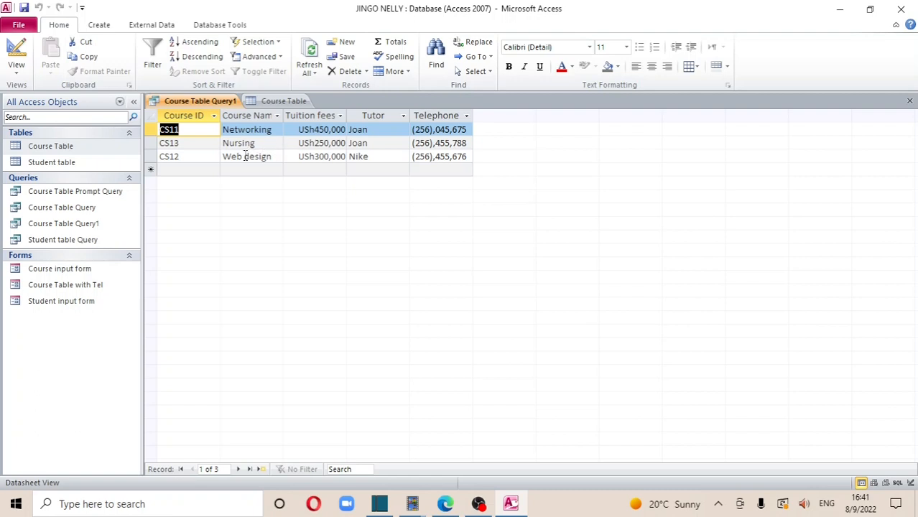
click(282, 102)
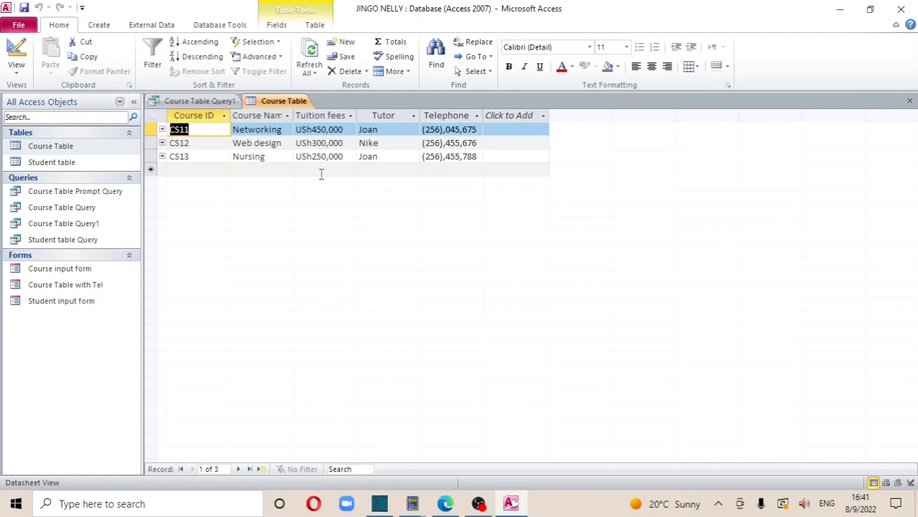
click(910, 101)
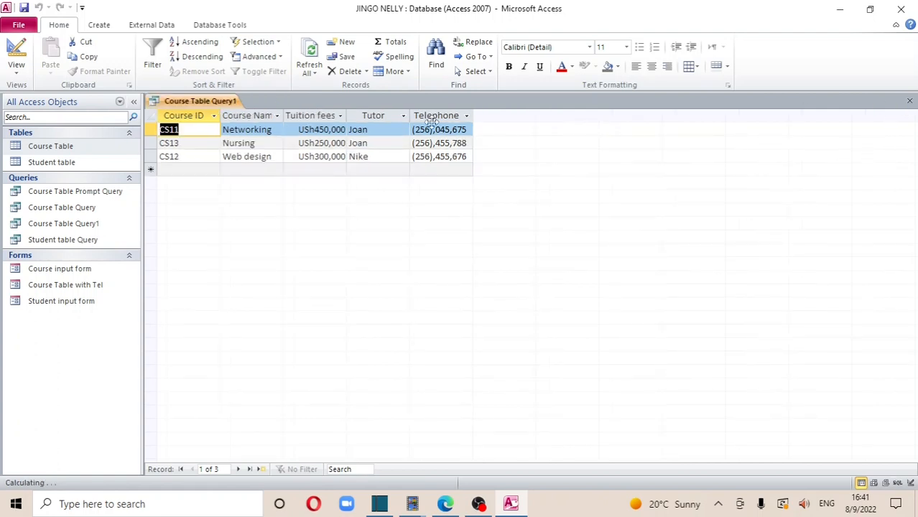
click(909, 100)
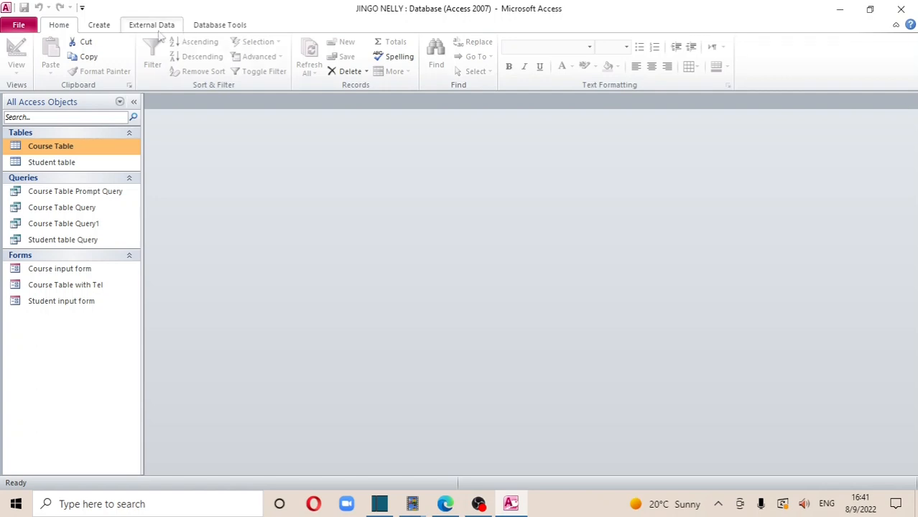
In the Report Wizard, pick Student table as the source and add all six fields
click(99, 25)
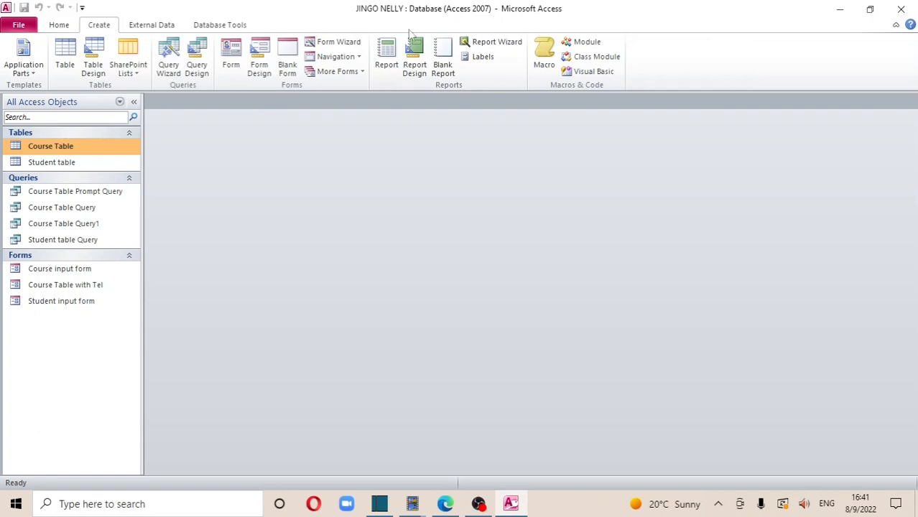
click(496, 44)
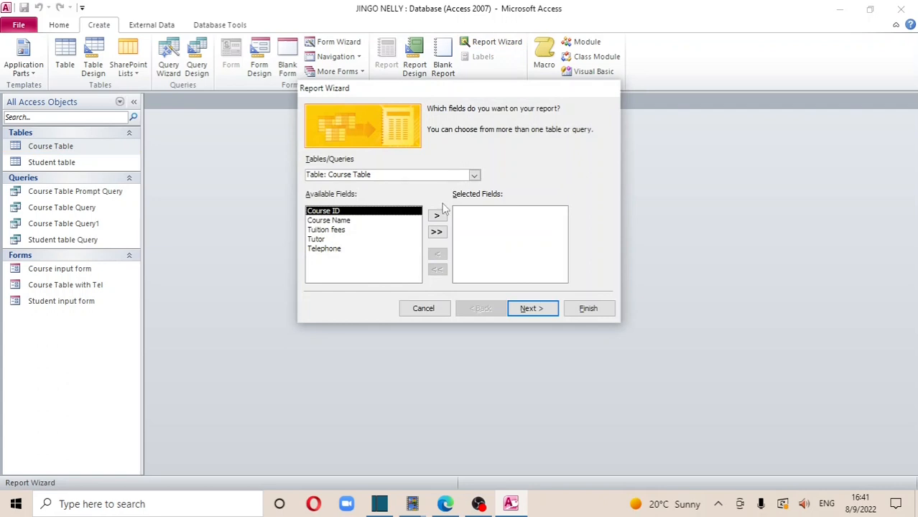
click(474, 175)
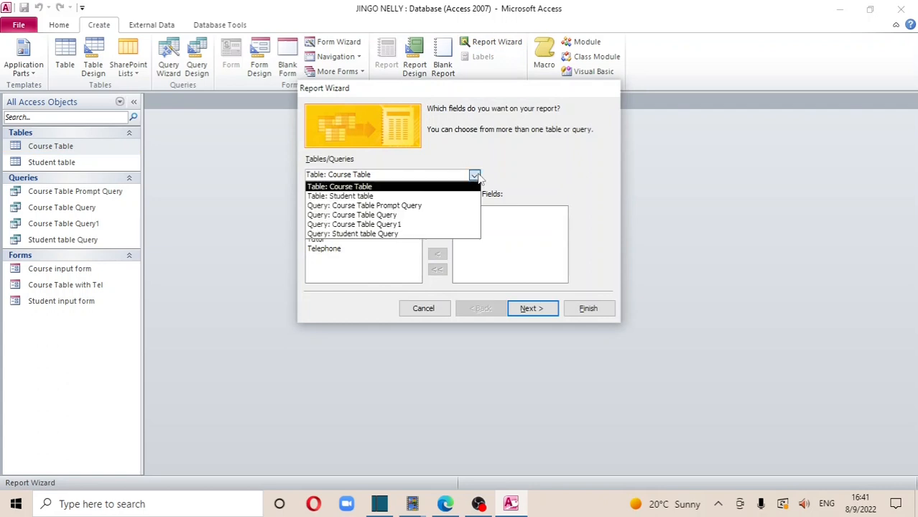
click(458, 189)
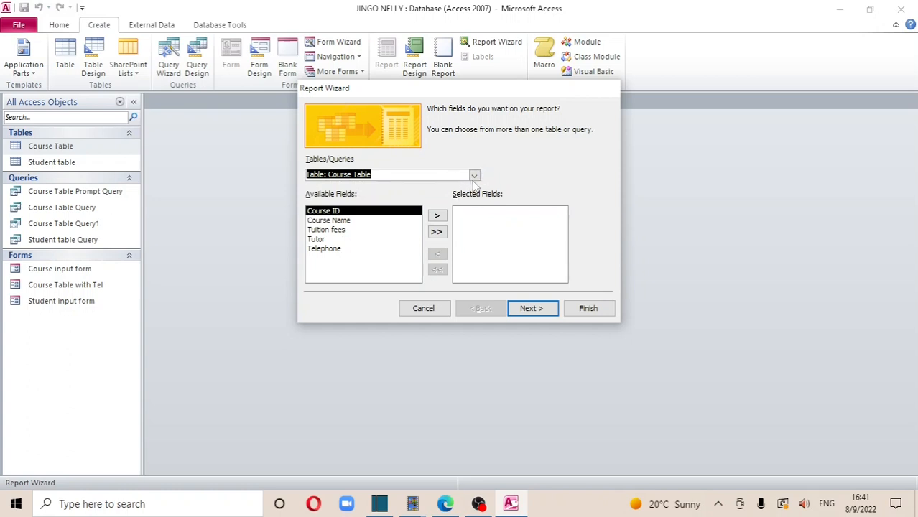
click(474, 176)
click(408, 197)
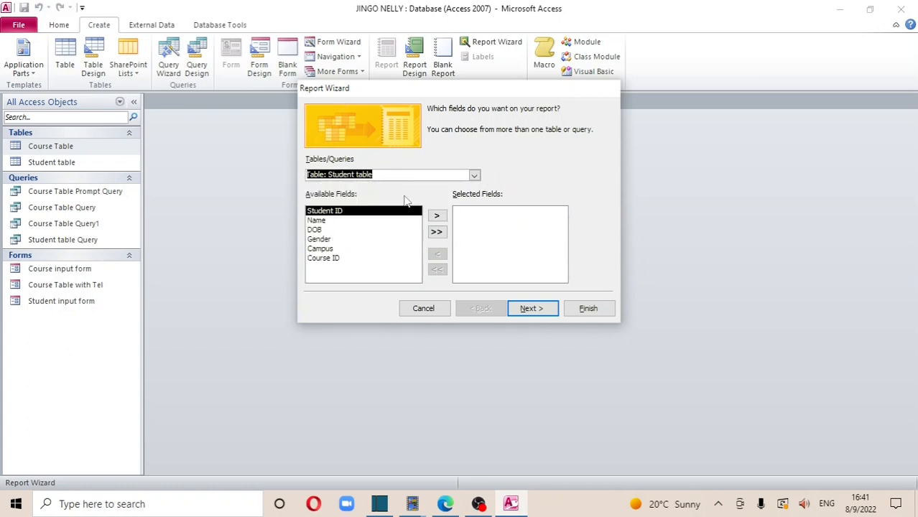
click(436, 233)
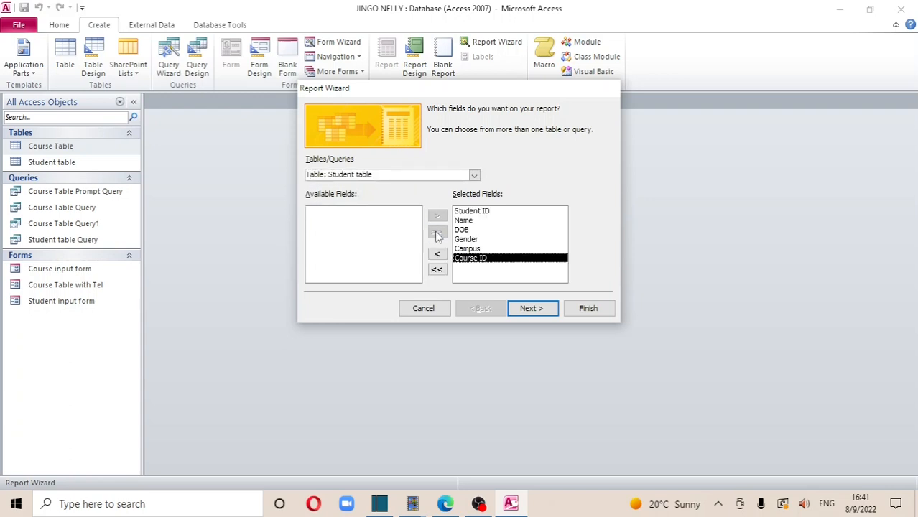
click(531, 308)
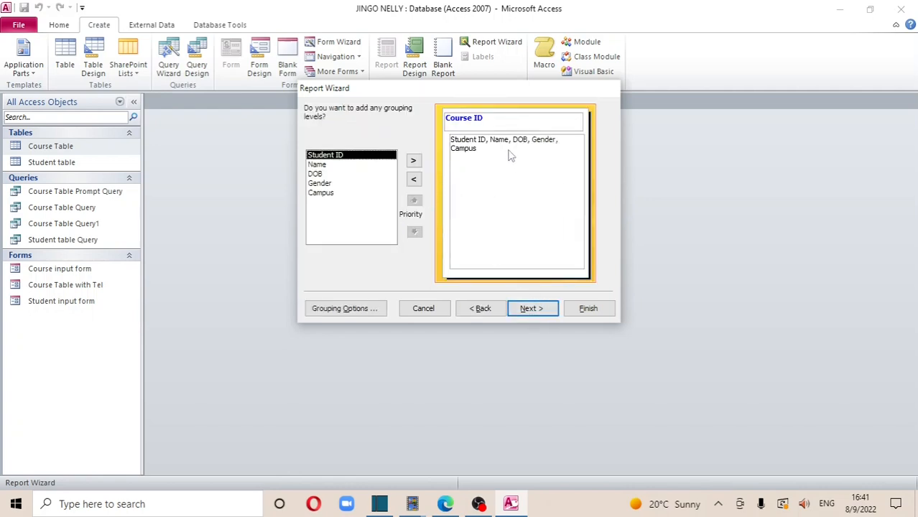
Keep the Course ID grouping and leave the report's sort order empty
click(517, 309)
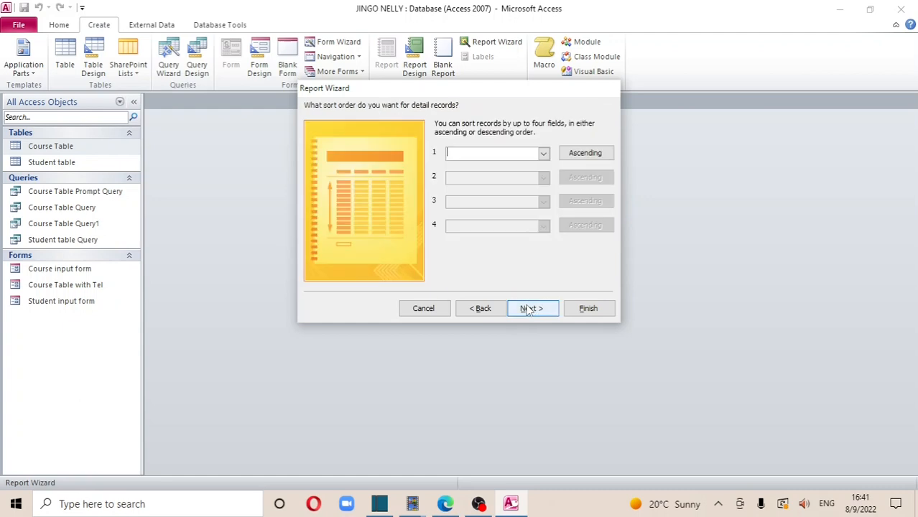
click(544, 153)
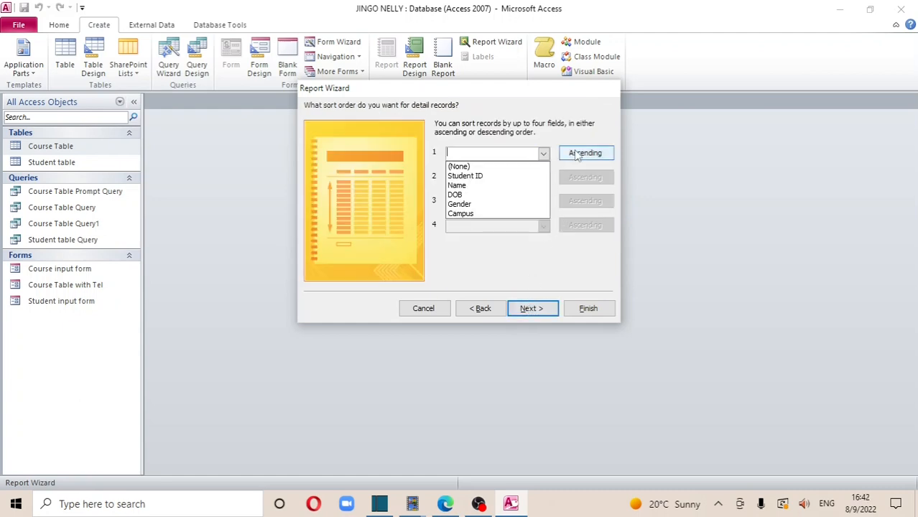
click(578, 154)
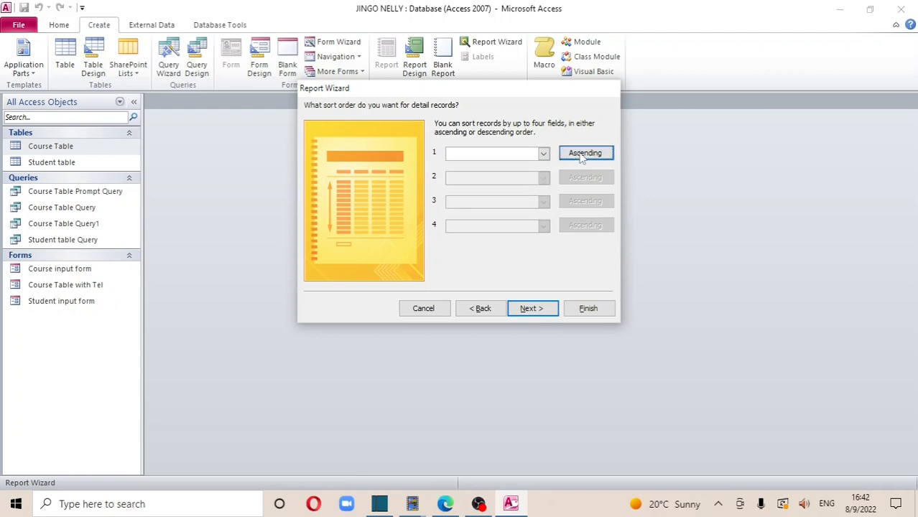
click(578, 154)
click(544, 153)
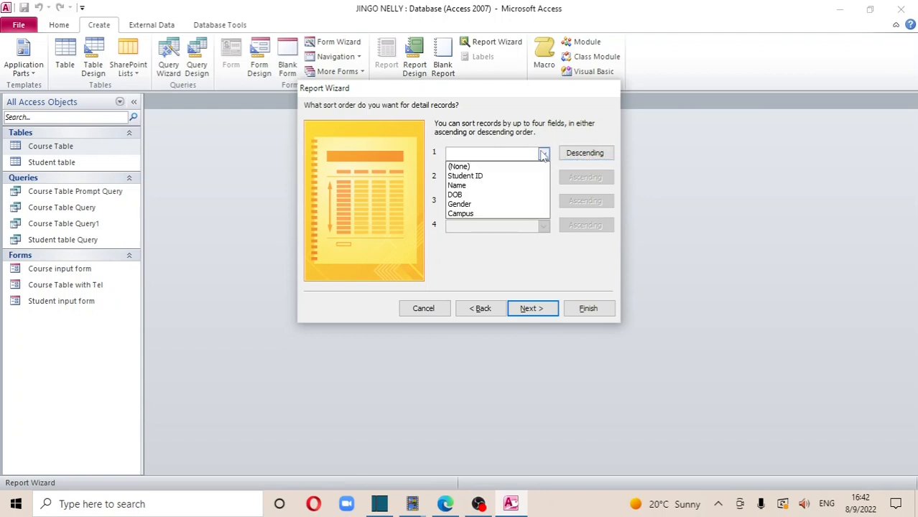
click(585, 154)
click(583, 155)
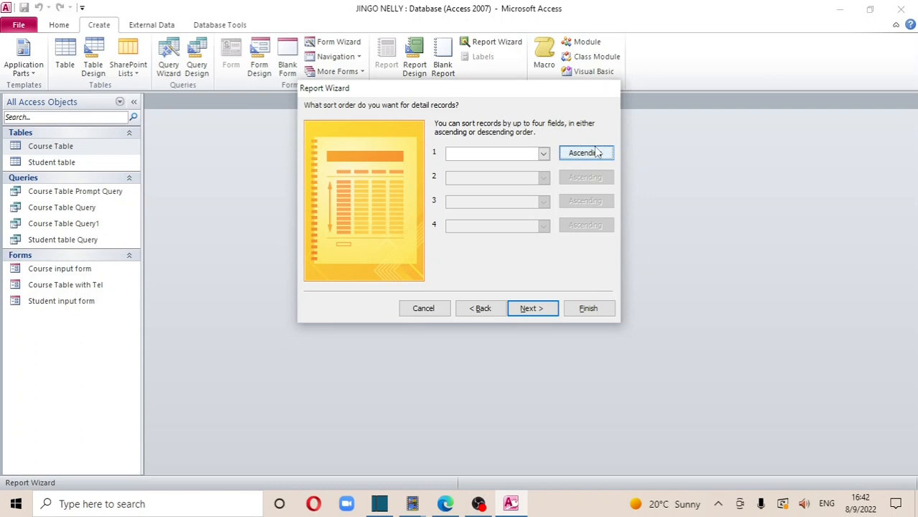
Choose landscape orientation for the report layout and advance to the title step
click(531, 308)
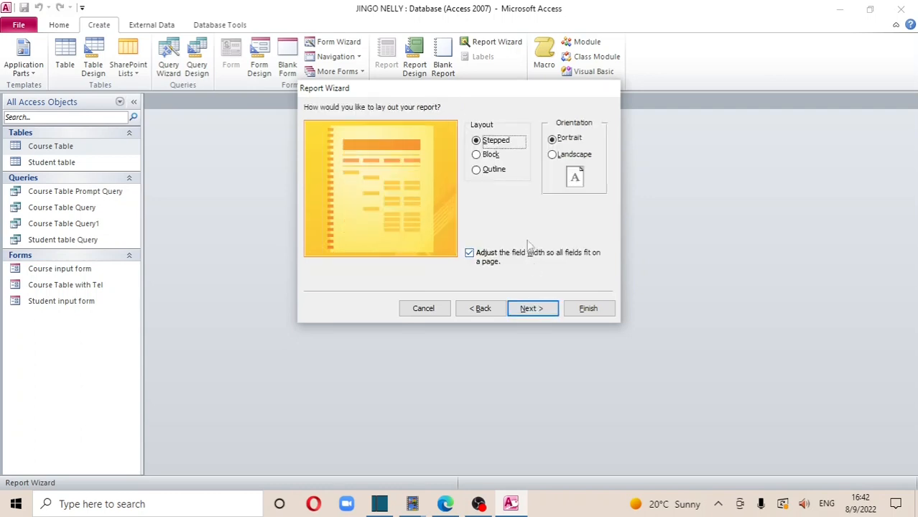
click(554, 160)
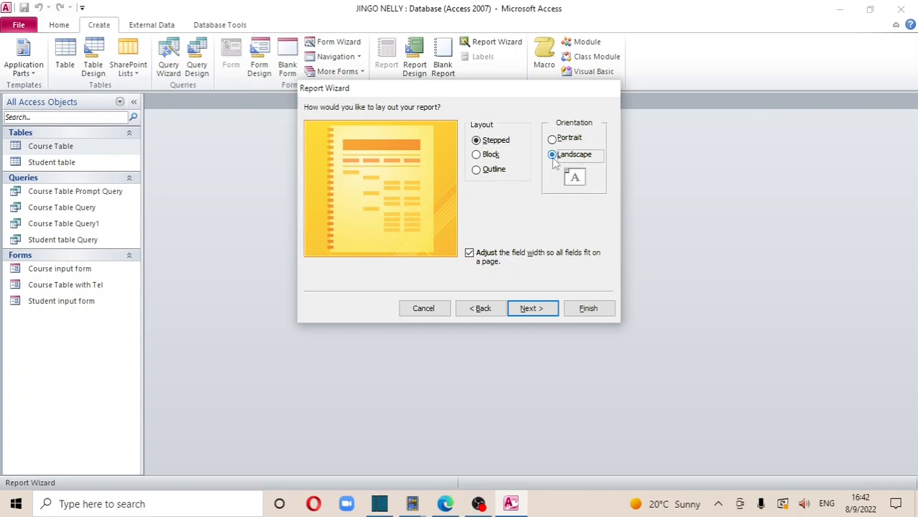
click(531, 308)
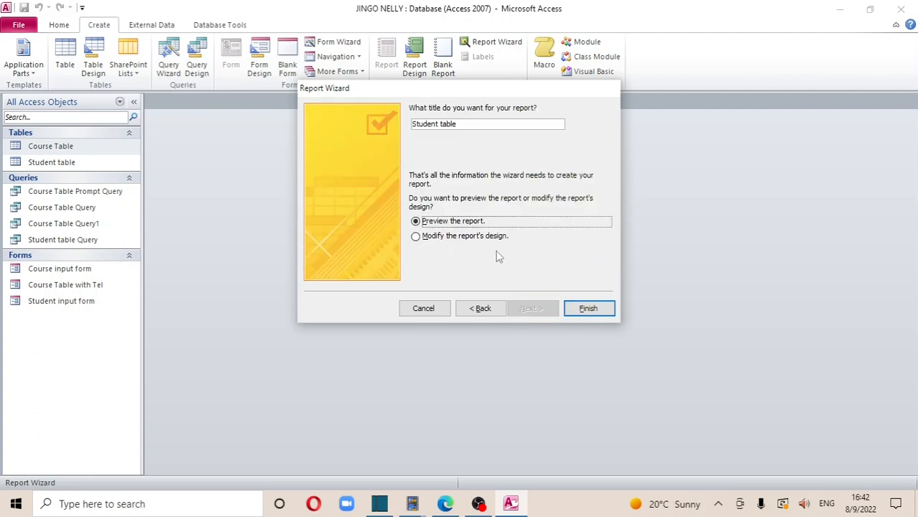
Finish the Student table report, review its preview grouped under CS11, then close it
click(587, 308)
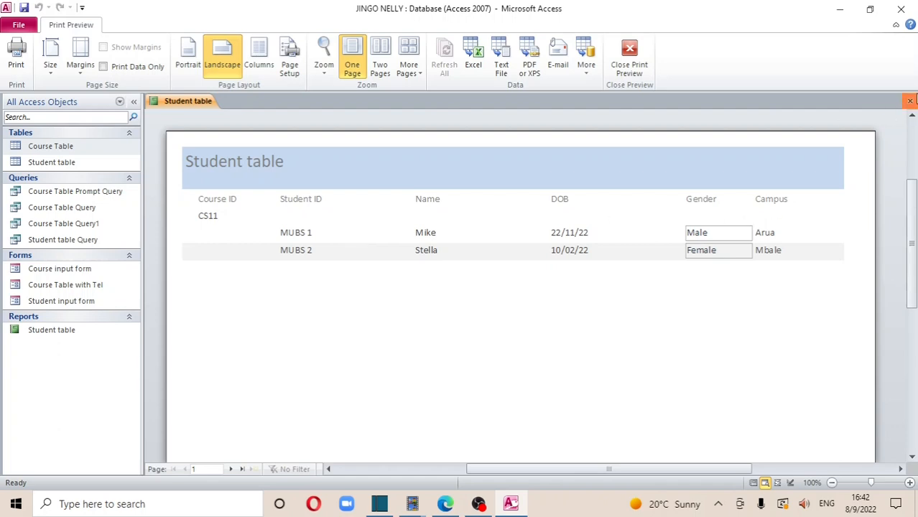
click(909, 101)
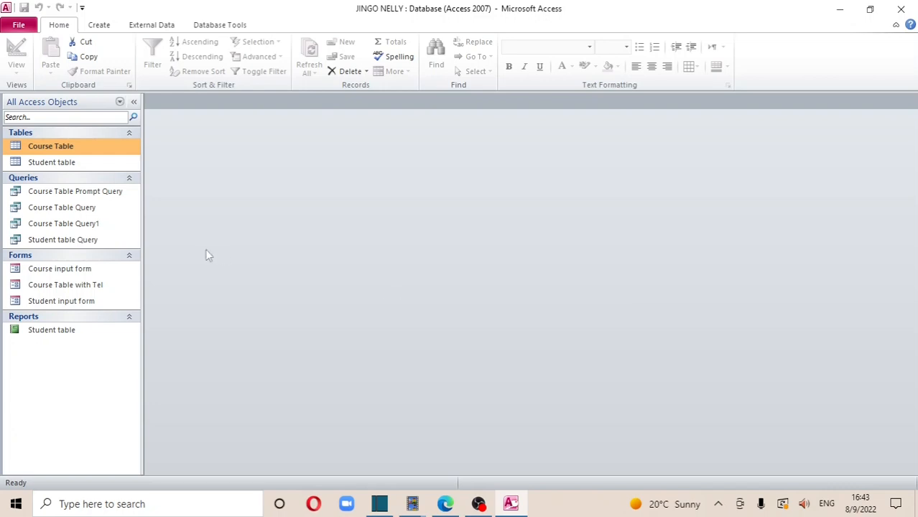
Review the Student table and Course Table datasheets, then close both
double_click(90, 163)
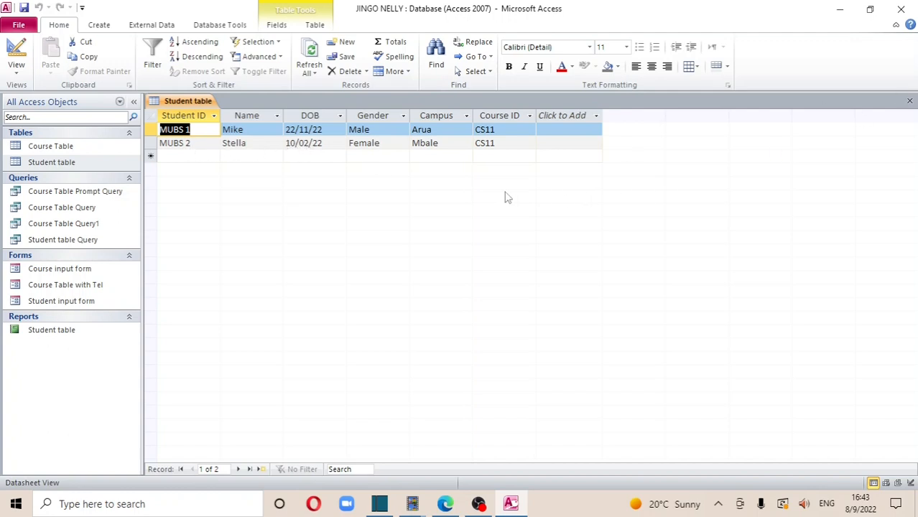
click(909, 101)
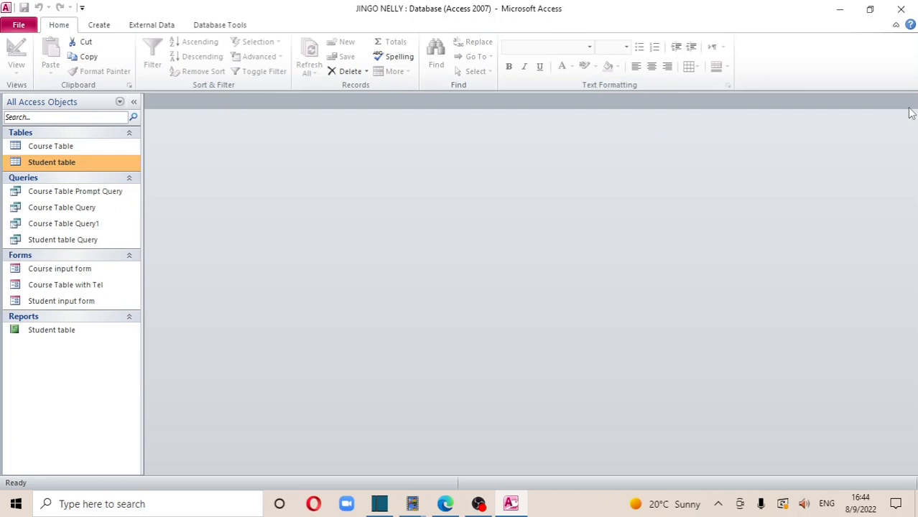
click(81, 147)
double_click(82, 147)
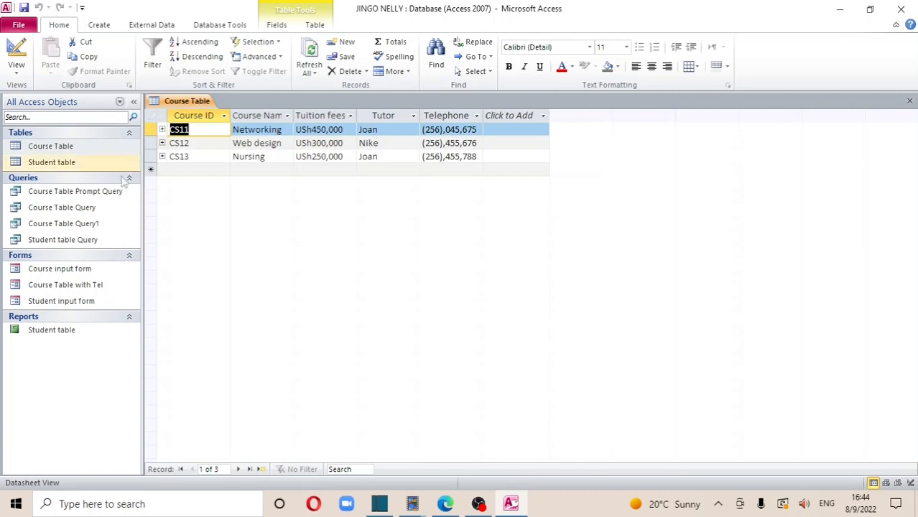
click(49, 150)
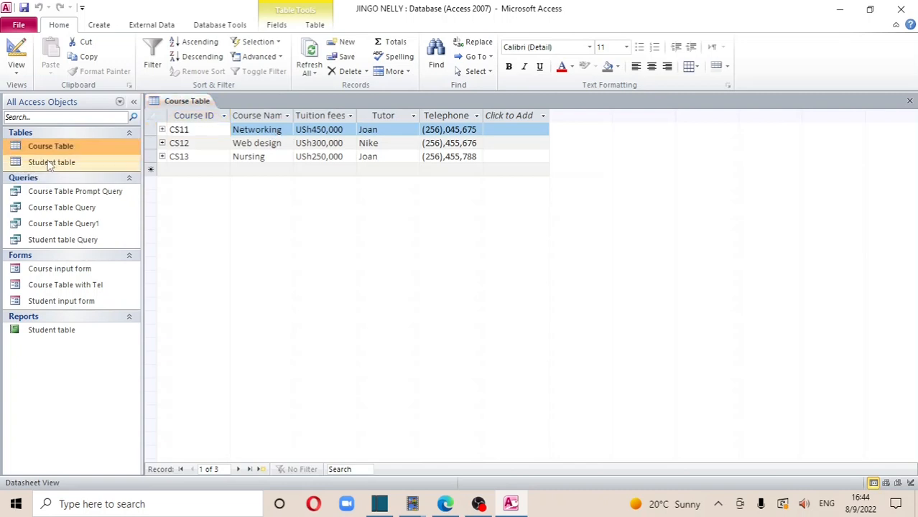
double_click(51, 163)
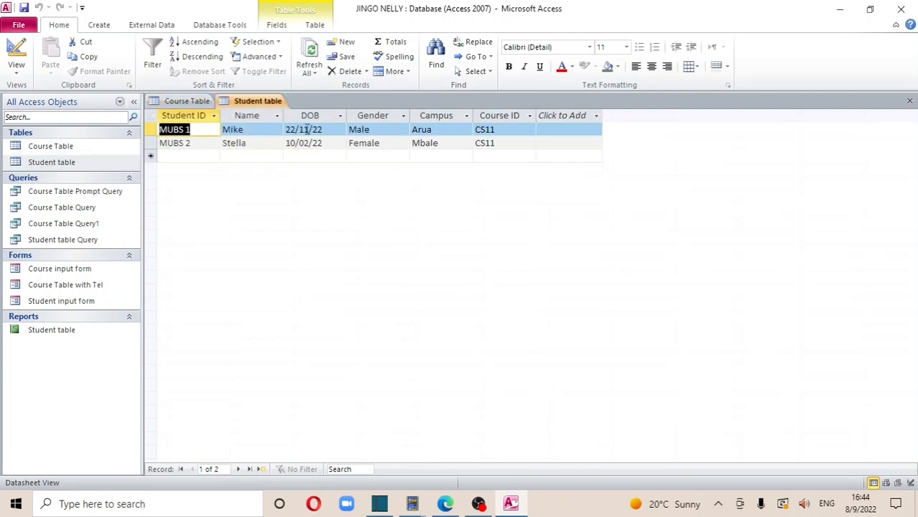
click(910, 102)
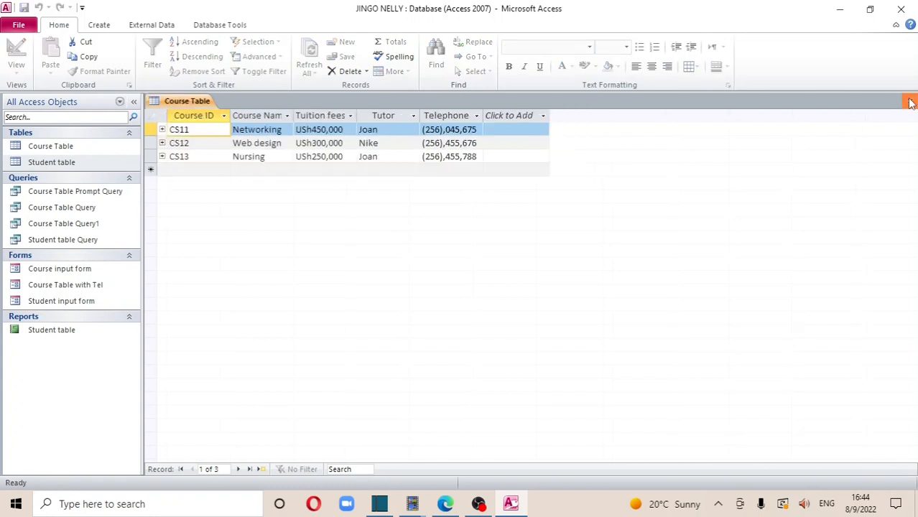
click(910, 102)
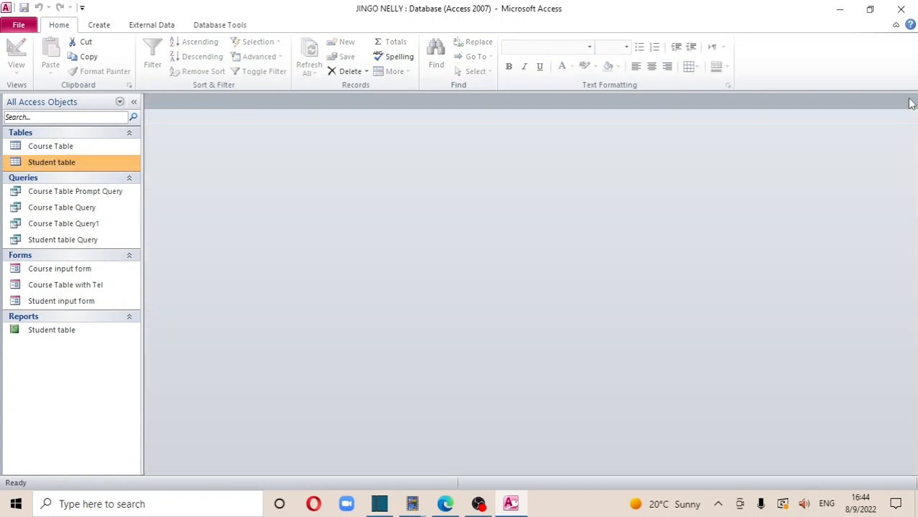
Start a Simple Query Wizard query with every Student table field added
click(98, 23)
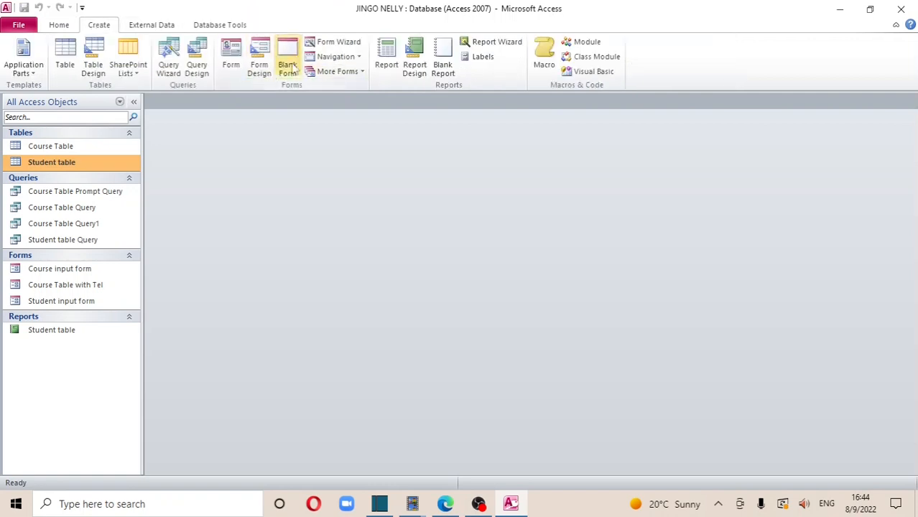
click(177, 72)
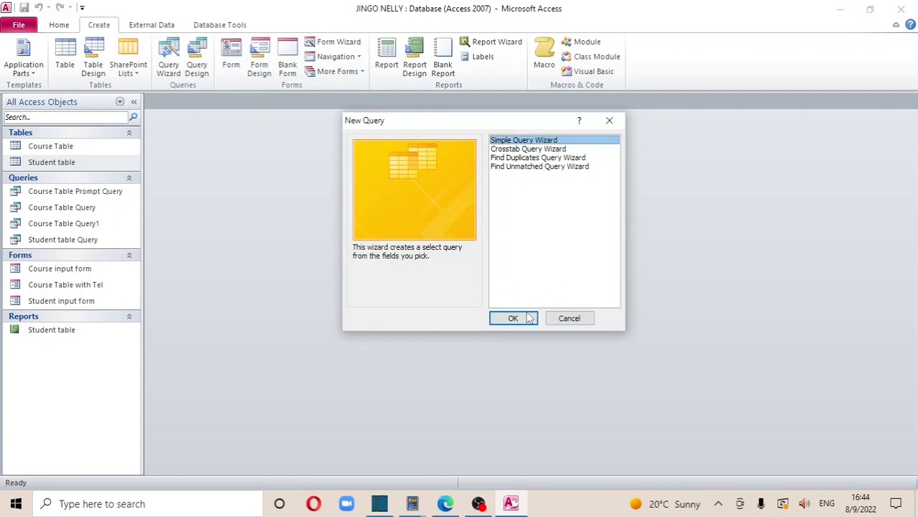
click(524, 317)
click(524, 312)
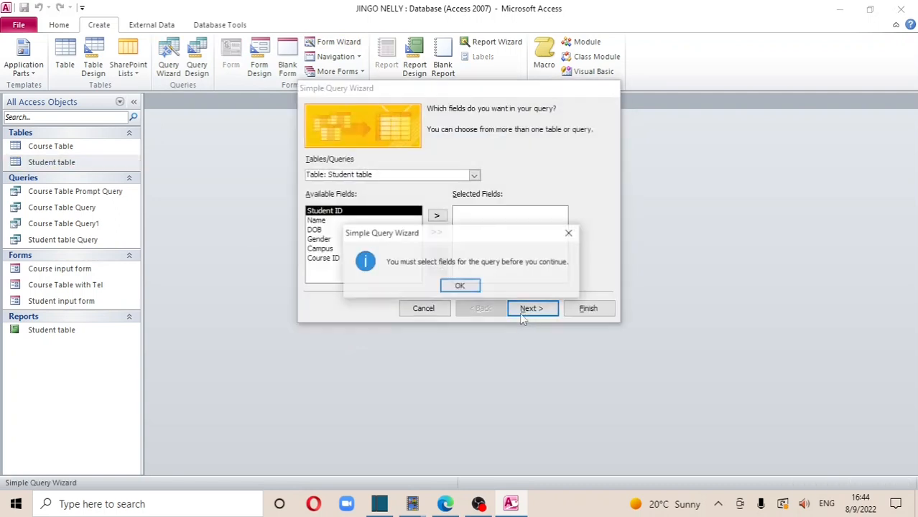
click(570, 234)
click(437, 234)
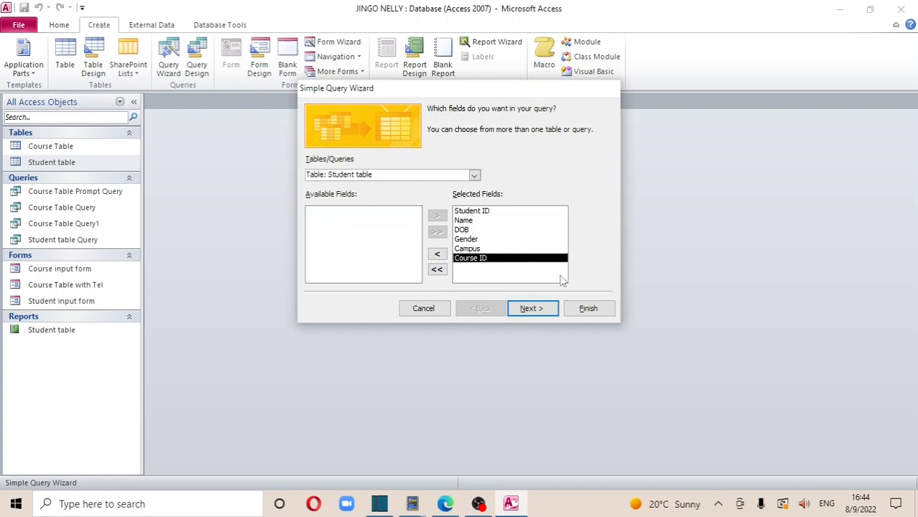
click(530, 309)
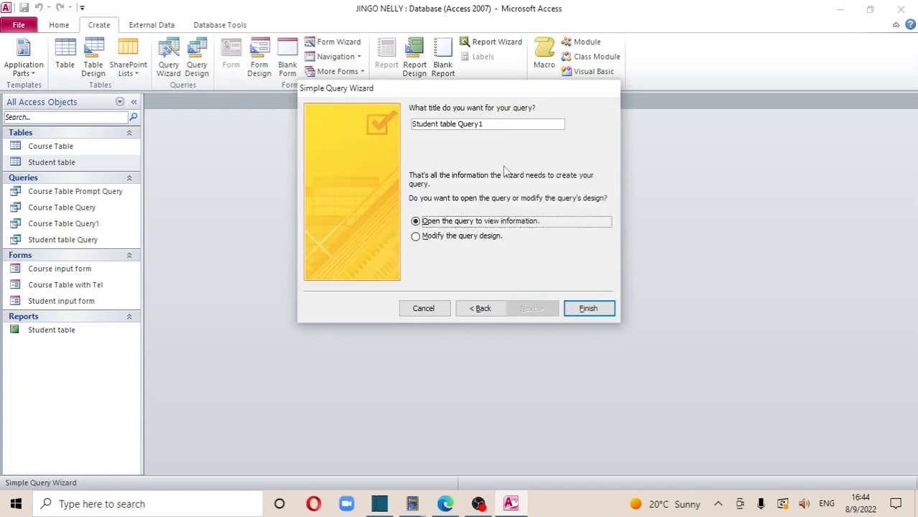
Title the query 'Student table Query age' and open it in Design view
click(491, 124)
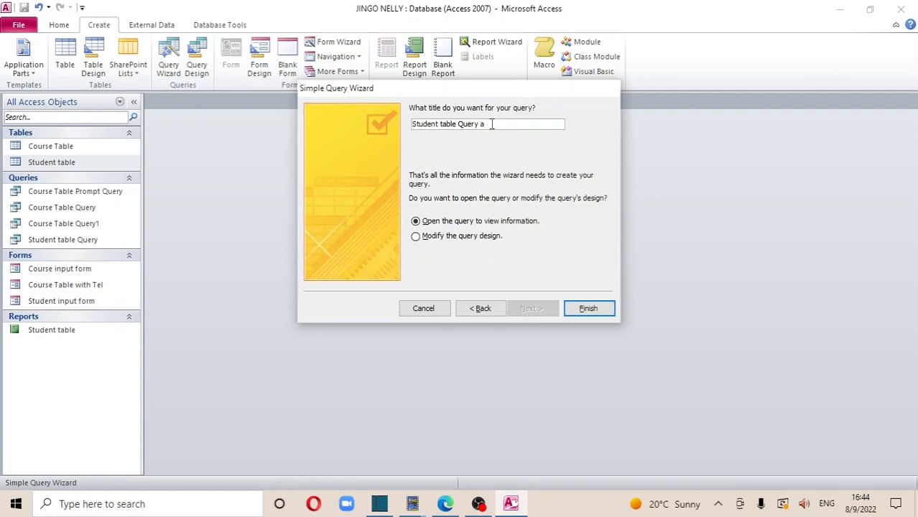
click(415, 237)
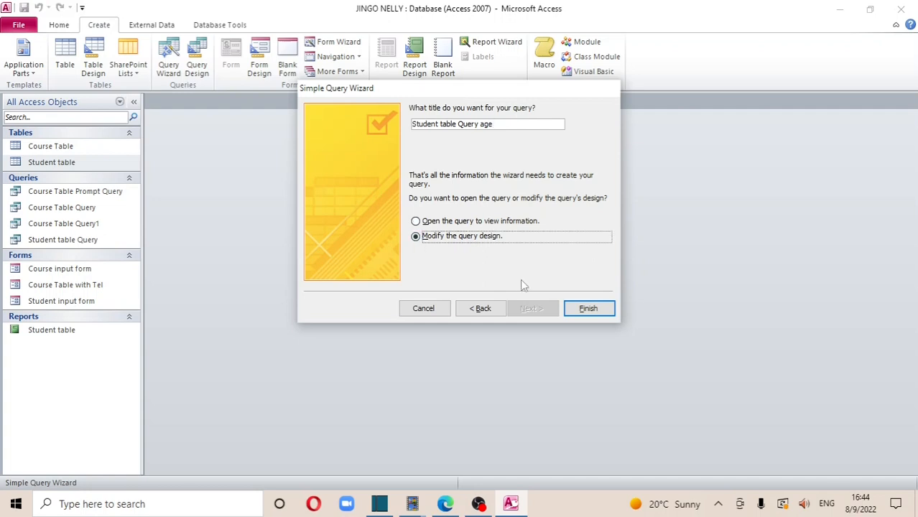
click(581, 307)
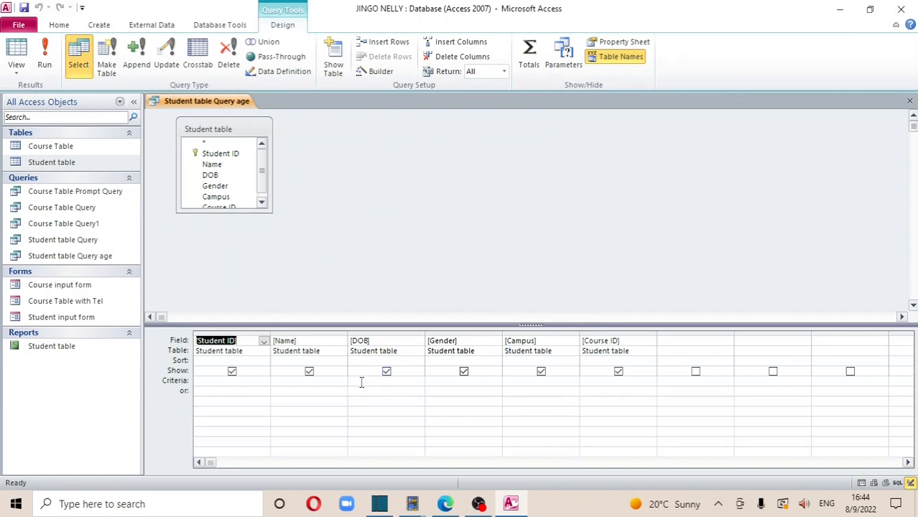
click(361, 382)
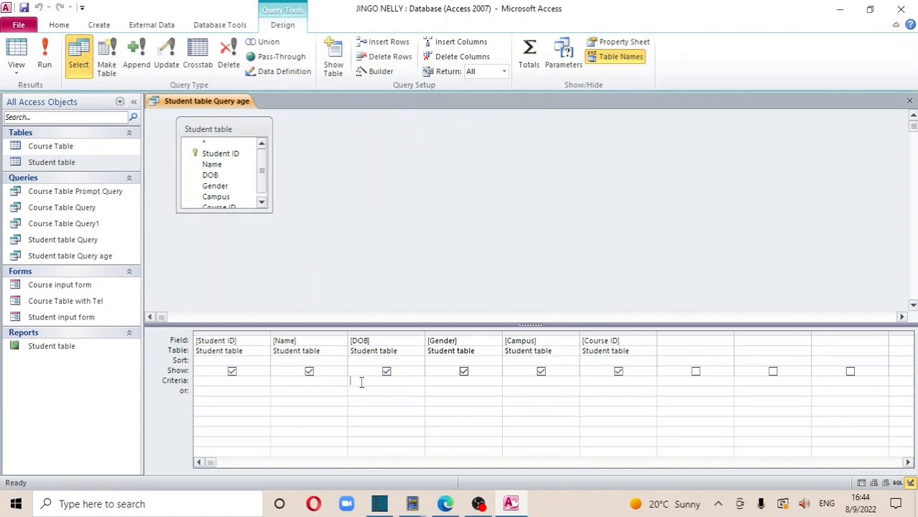
Enter <"22/11/22" as the DOB criterion, save, and run the query to get one student
text(<22/11/22)
click(24, 9)
click(44, 58)
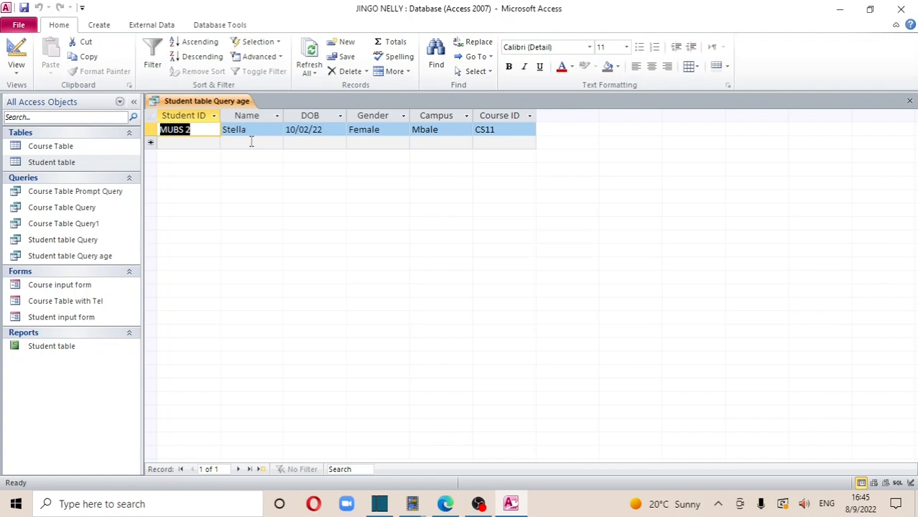
Open Course Table and Student table to compare against the age query results
click(100, 150)
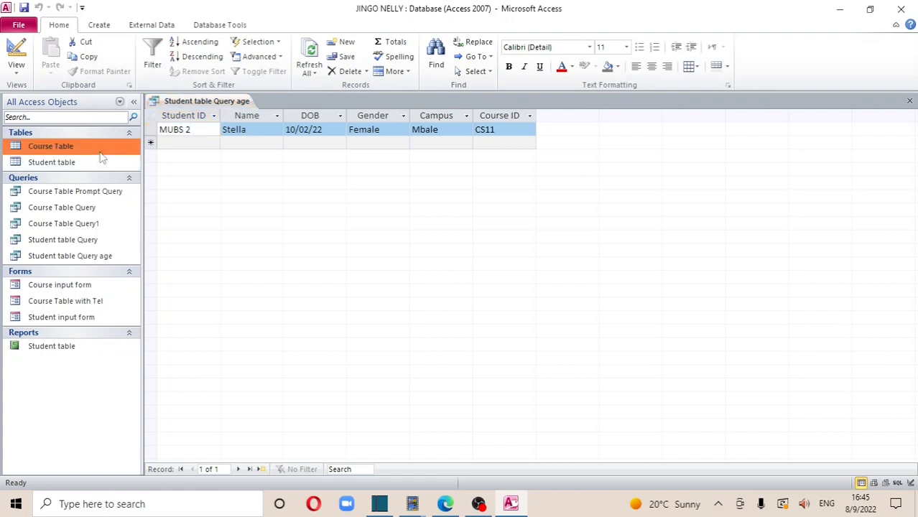
double_click(96, 149)
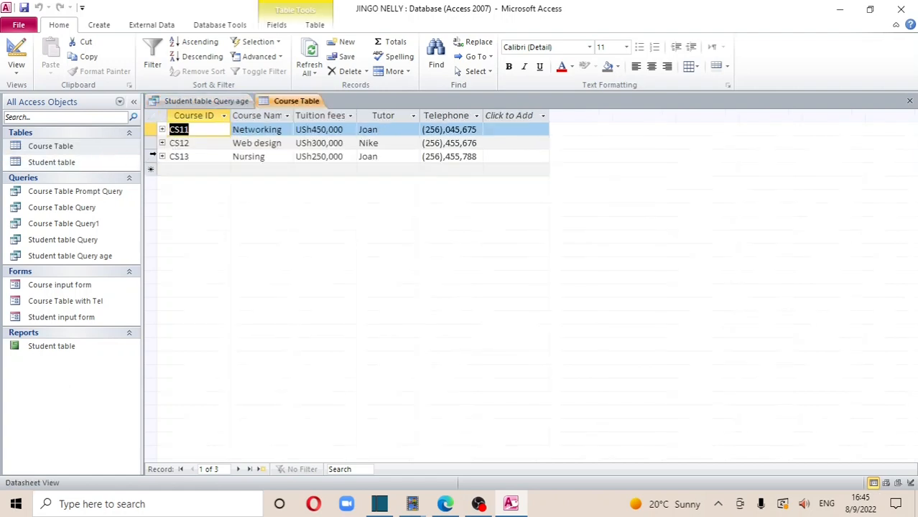
double_click(97, 161)
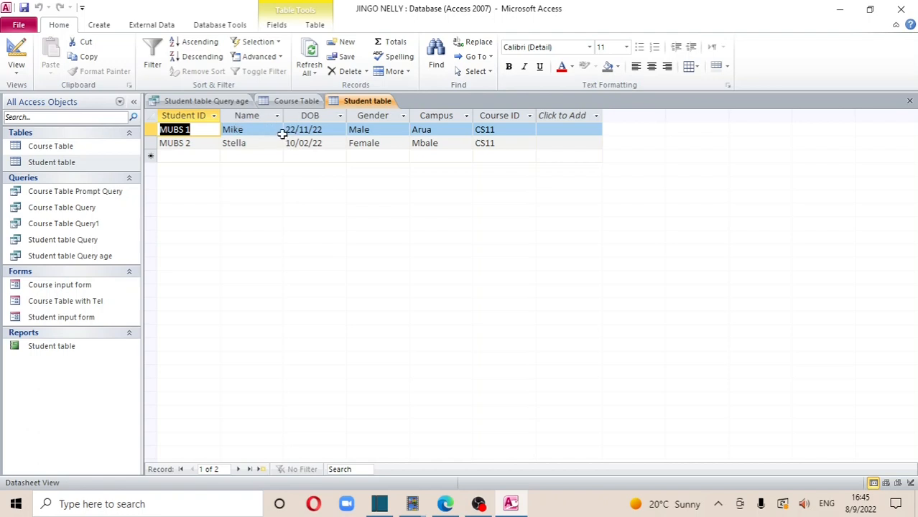
click(215, 102)
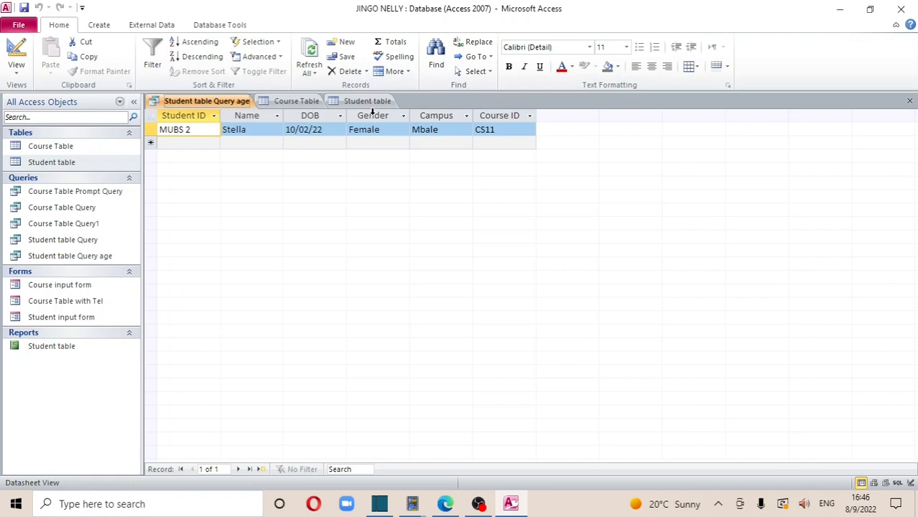
Close the age query, Student table and Course Table
click(909, 101)
click(908, 101)
click(909, 101)
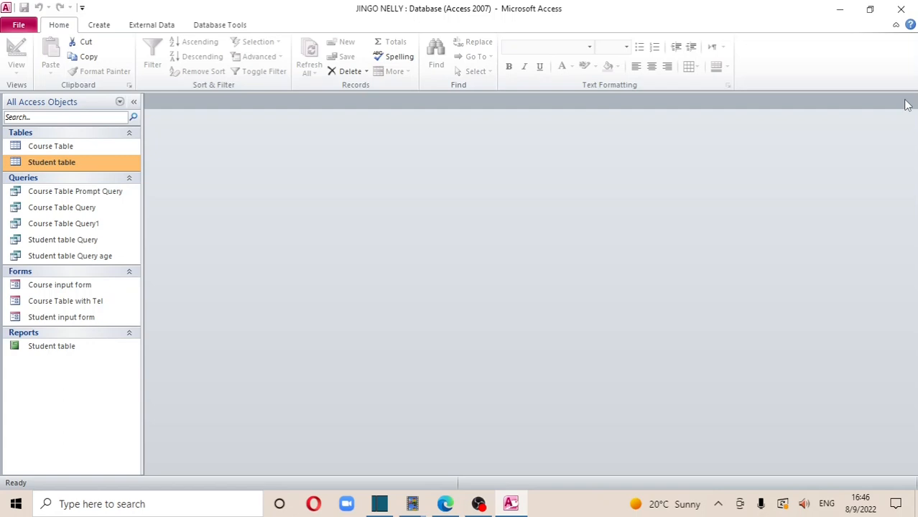
double_click(71, 161)
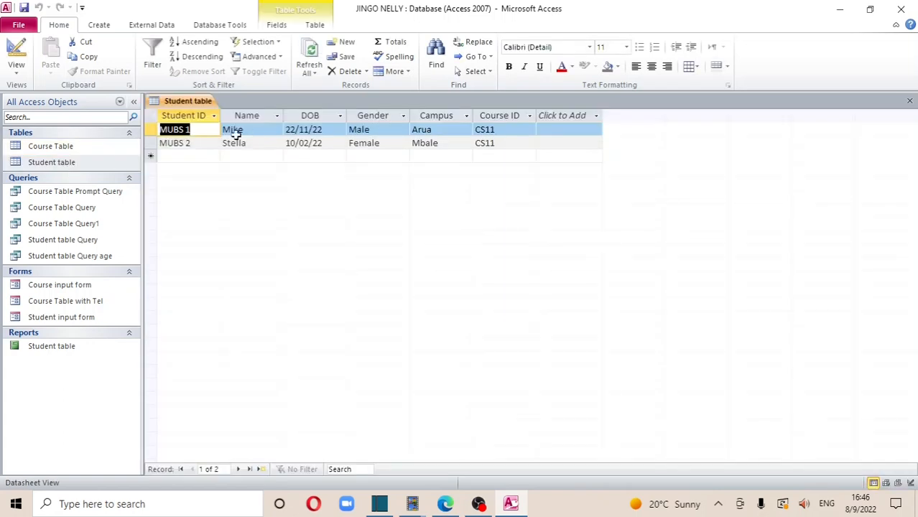
click(99, 148)
double_click(98, 146)
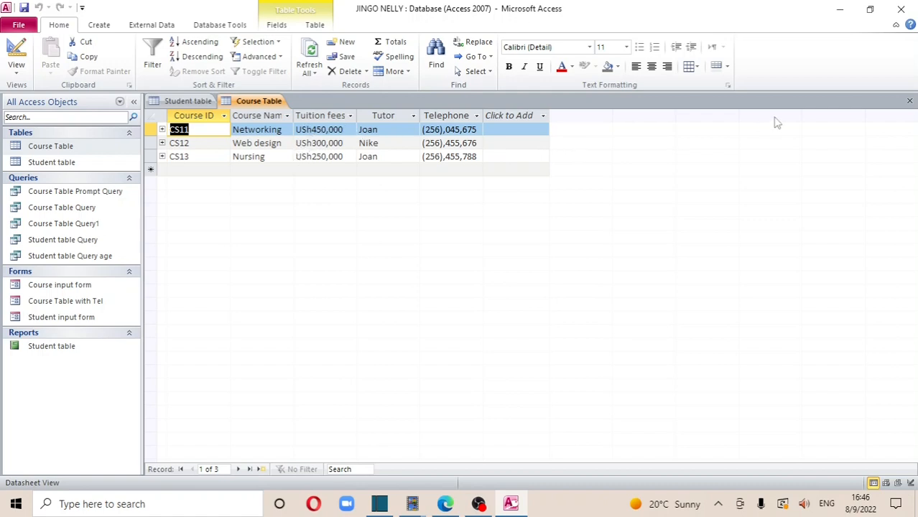
click(907, 104)
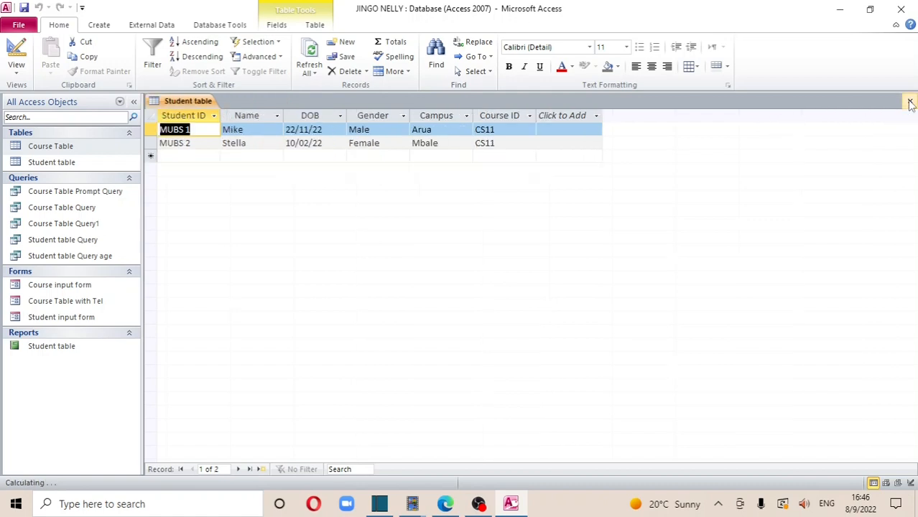
click(908, 104)
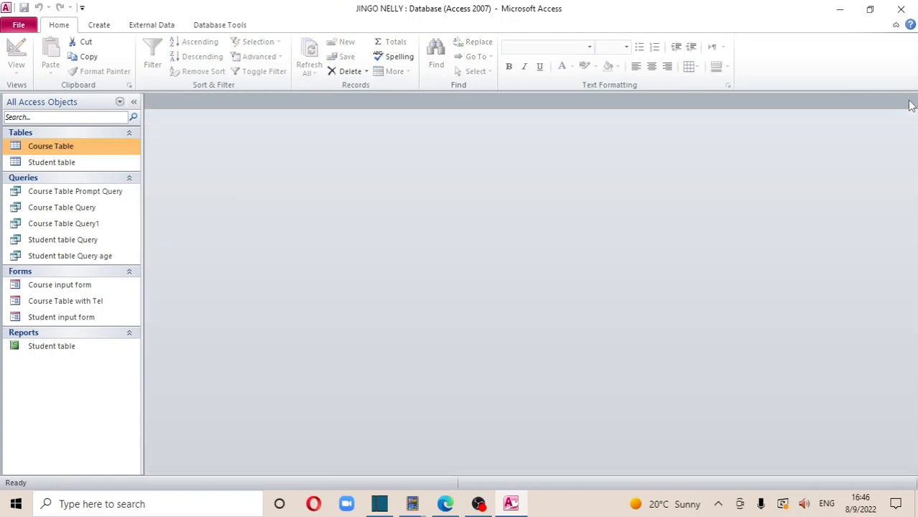
Start a Simple Query Wizard query containing all Course Table fields as a detail query
click(96, 27)
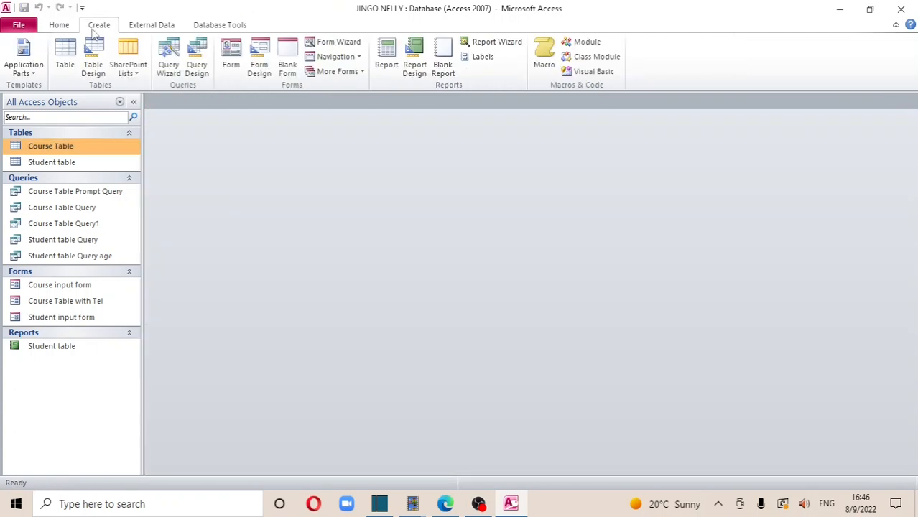
click(168, 59)
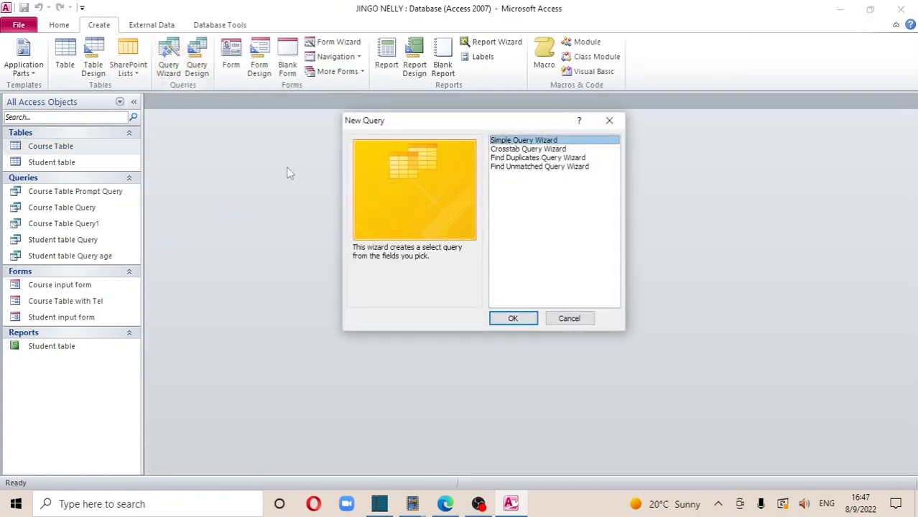
click(512, 318)
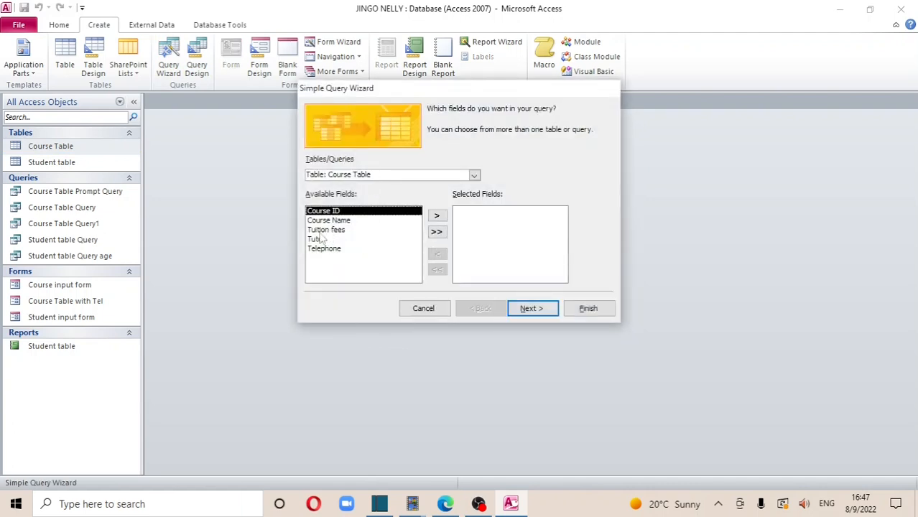
click(437, 233)
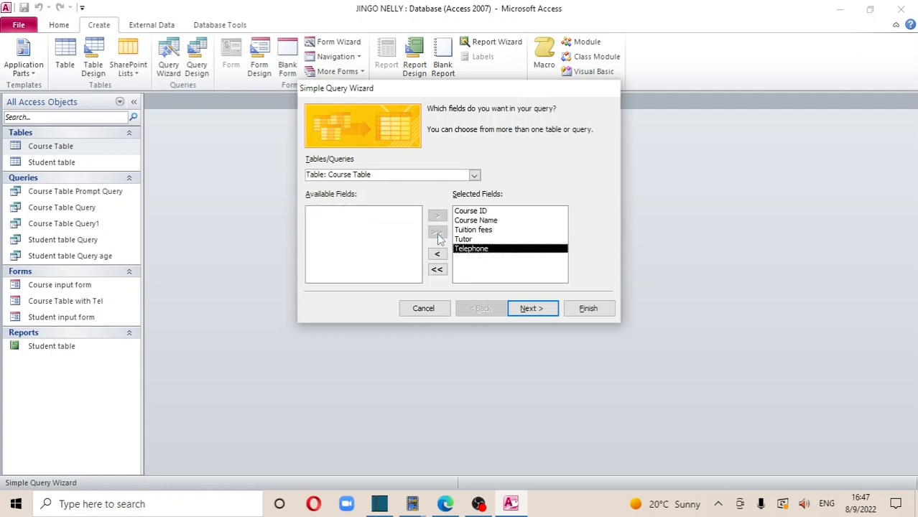
click(530, 313)
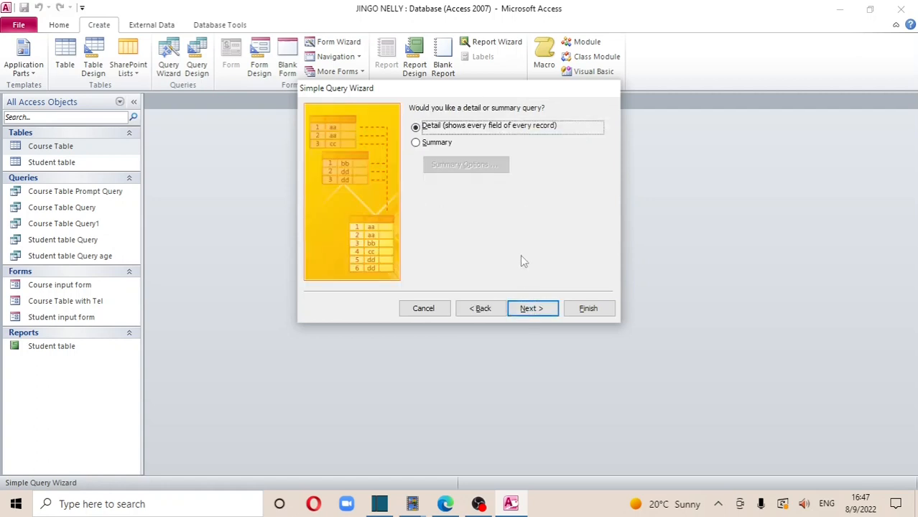
click(528, 308)
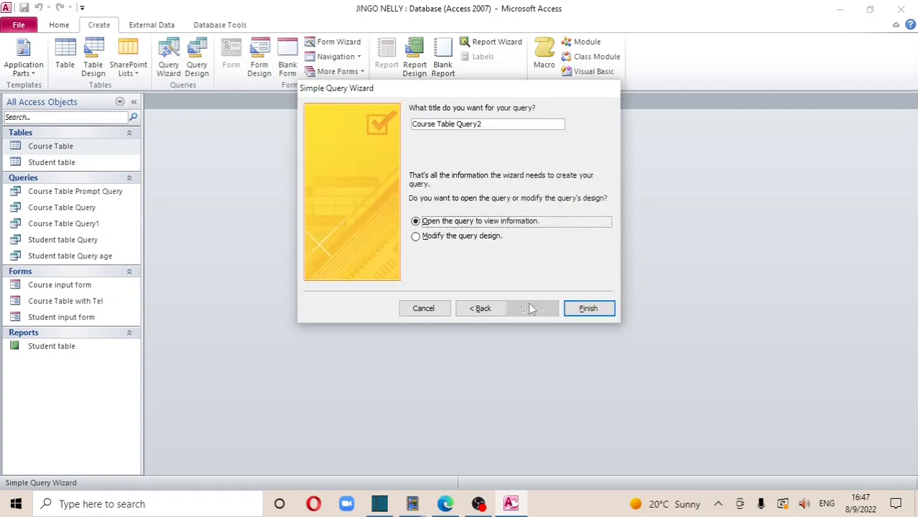
Title the query 'Course Table Query fees' and finish it opened in design view
click(496, 125)
key(BackSpace)
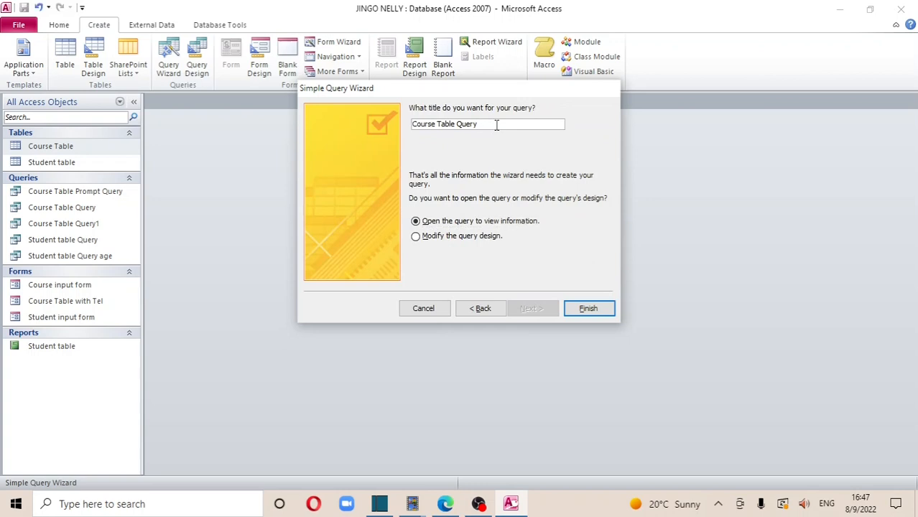
text(fes)
key(BackSpace)
text(es)
click(423, 238)
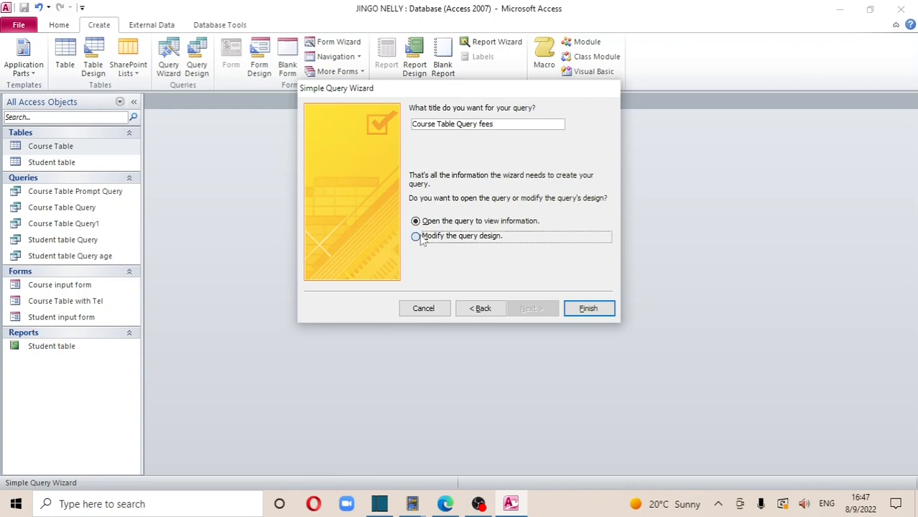
click(579, 311)
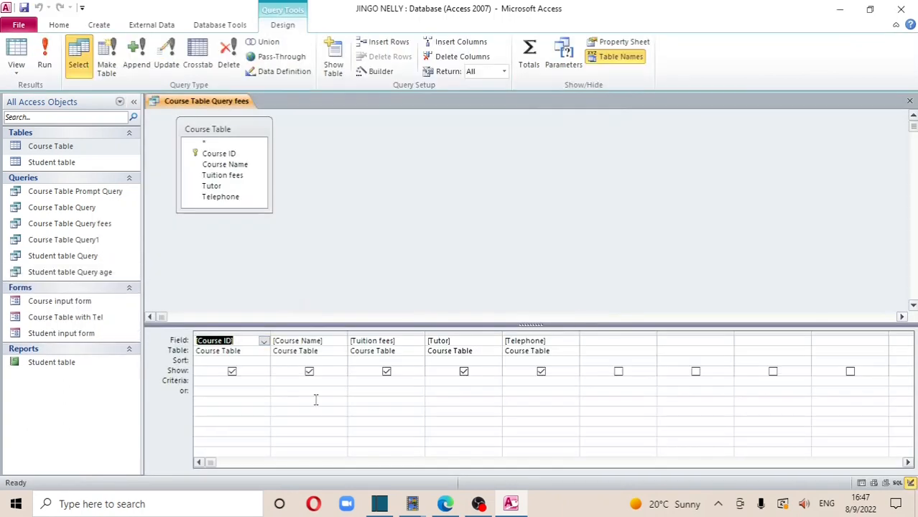
Set the Tuition fees criterion to <45000 and run the query, which returns no courses
click(365, 382)
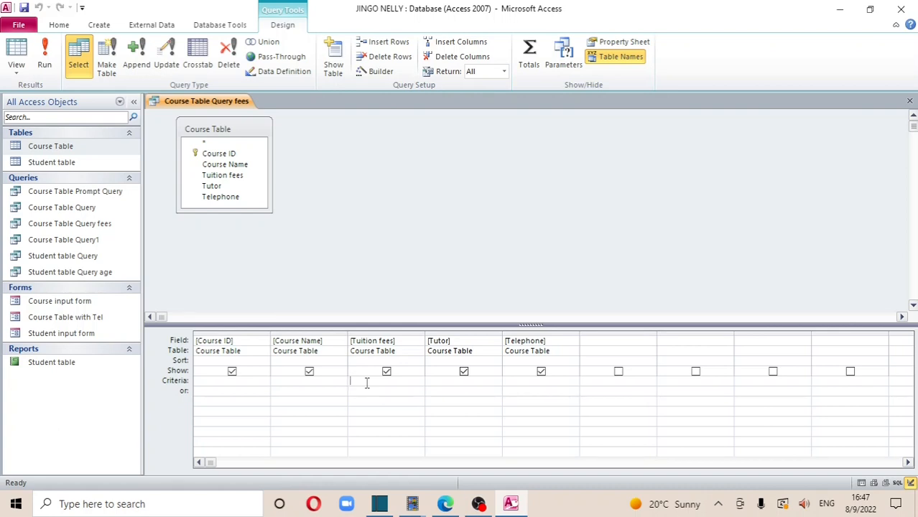
text(,)
text(<)
text(45)
text(0)
text(00)
key(Tab)
click(44, 58)
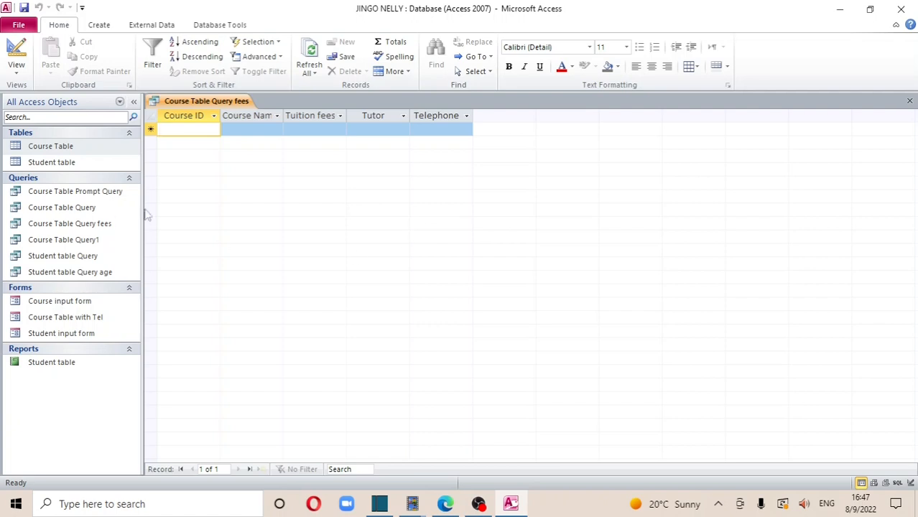
Attempt to delete Course Table Query fees, dismiss the cannot-delete warning, and close all open tabs
double_click(51, 162)
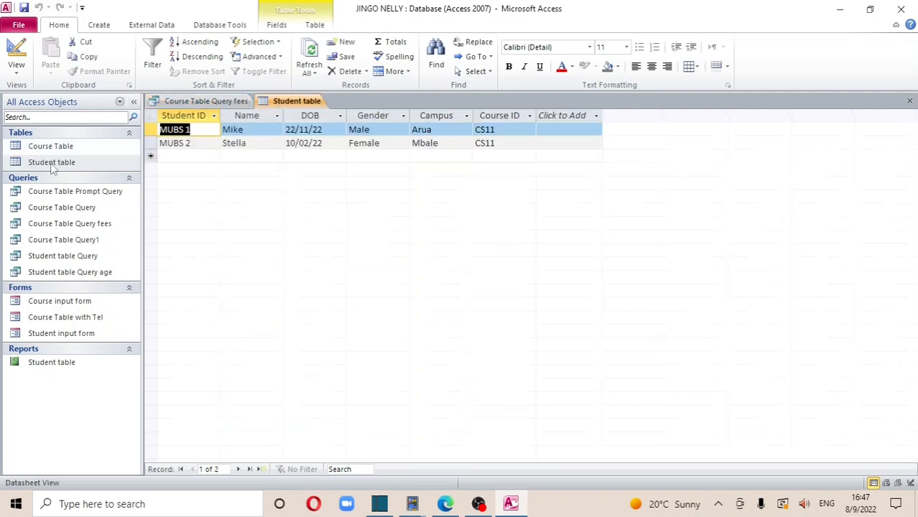
double_click(56, 148)
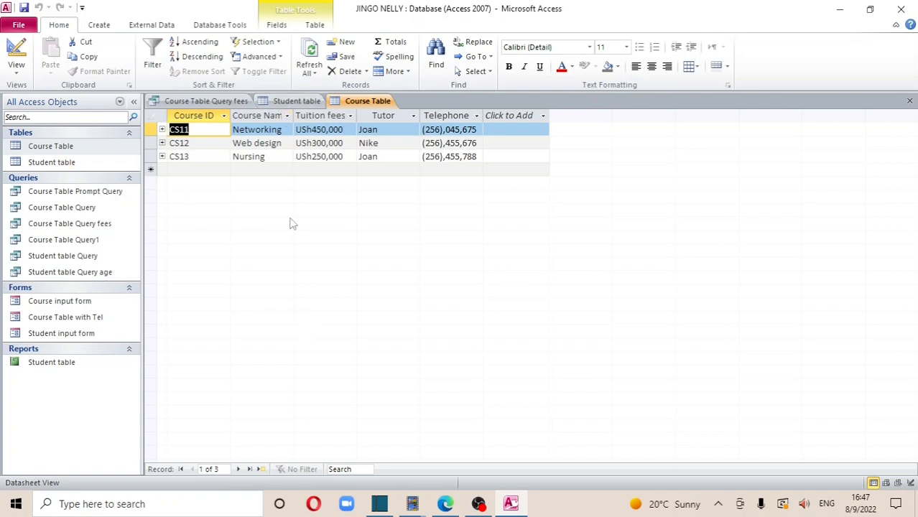
right_click(94, 224)
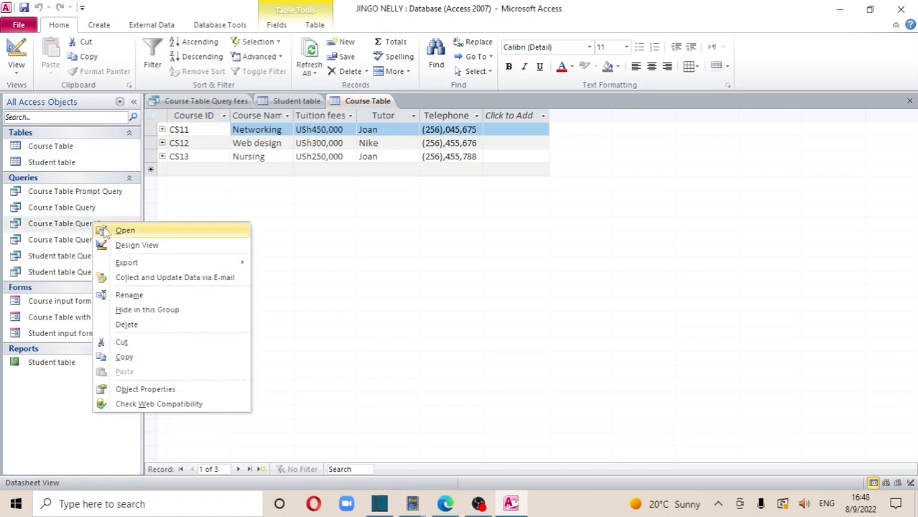
click(148, 324)
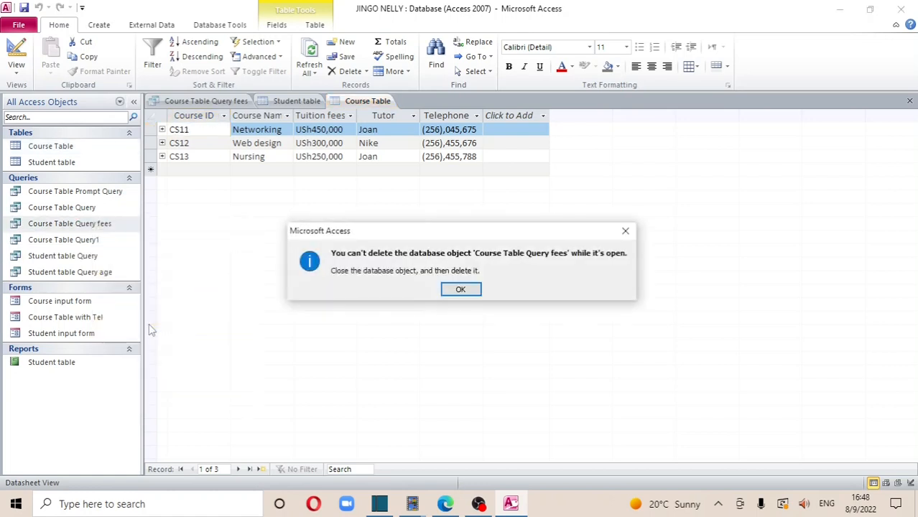
click(460, 289)
click(910, 102)
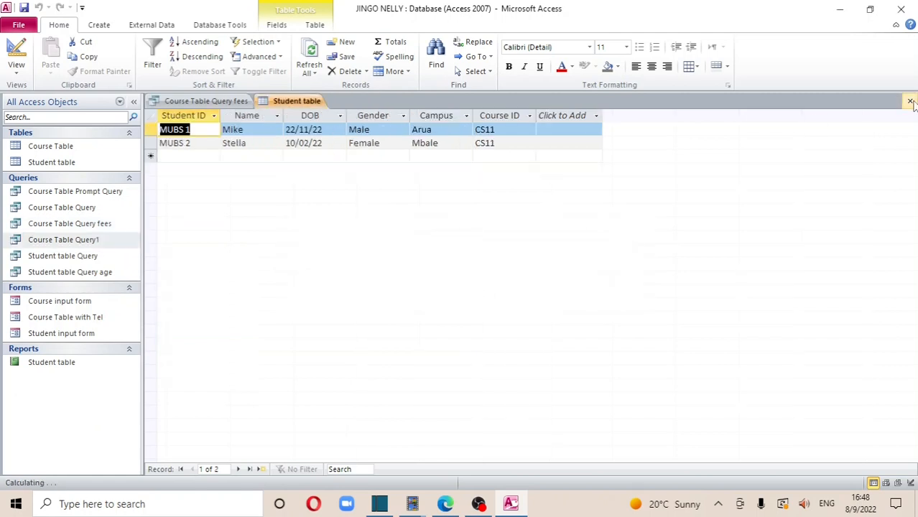
click(910, 102)
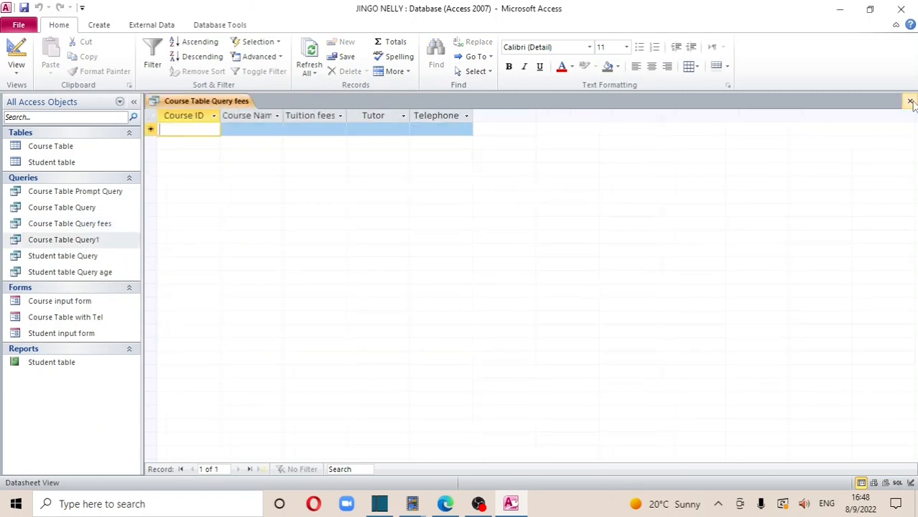
click(910, 102)
Reopen and close both tables, then delete Course Table Query fees and confirm
double_click(63, 162)
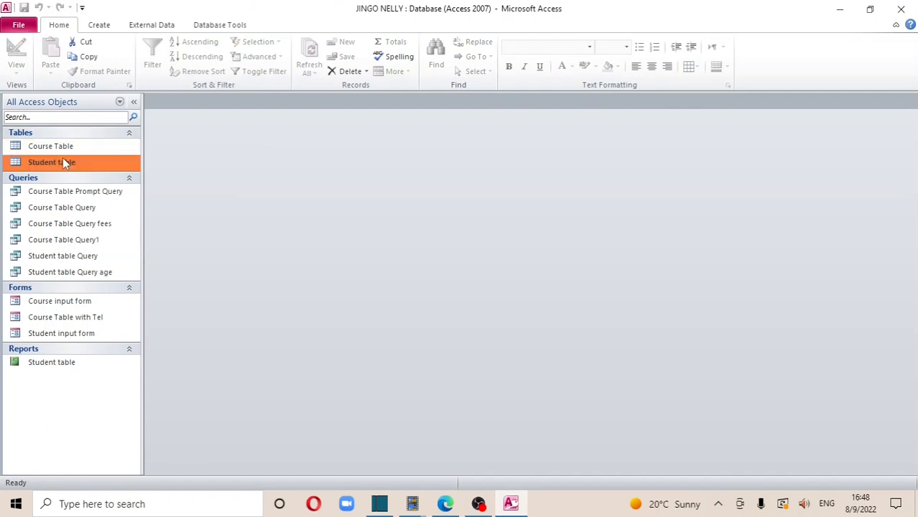
double_click(62, 148)
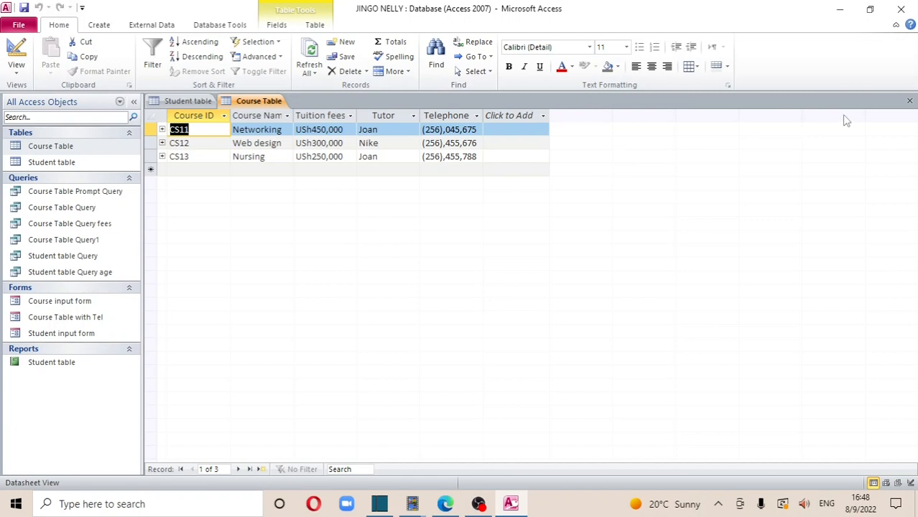
click(909, 101)
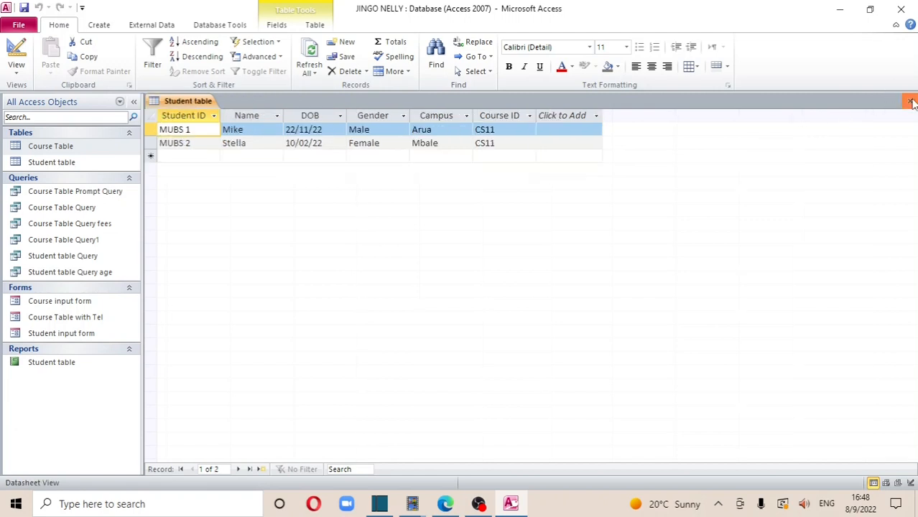
click(910, 102)
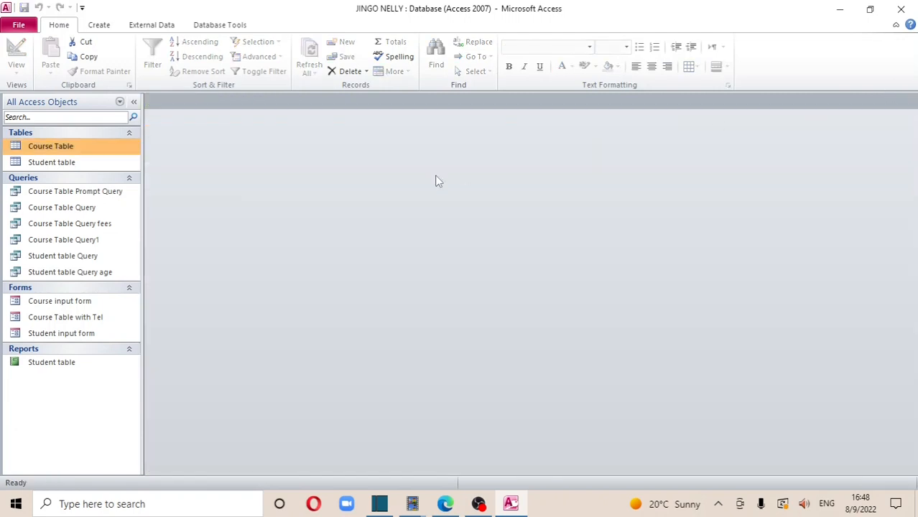
click(99, 228)
right_click(99, 228)
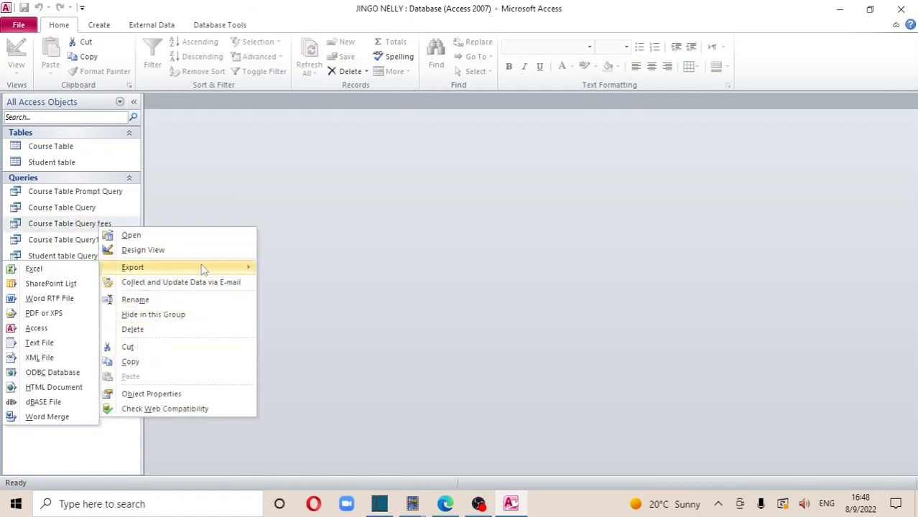
click(152, 332)
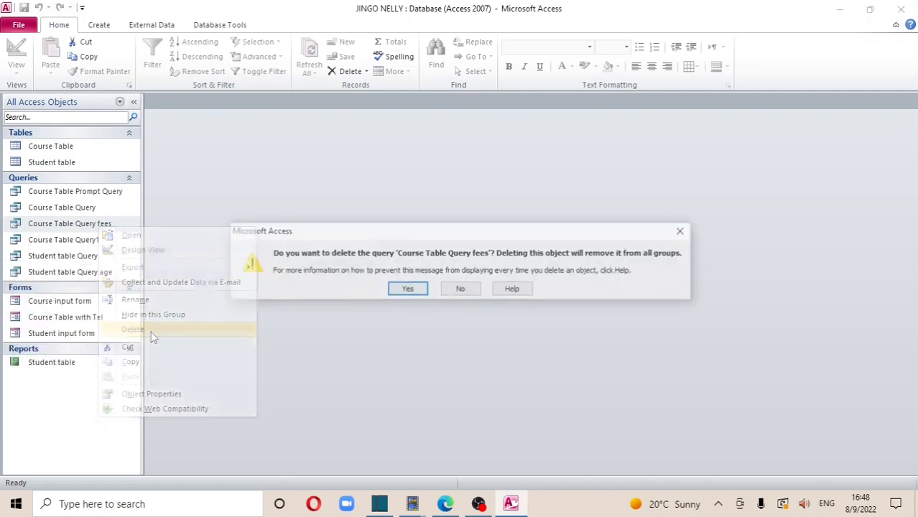
click(408, 290)
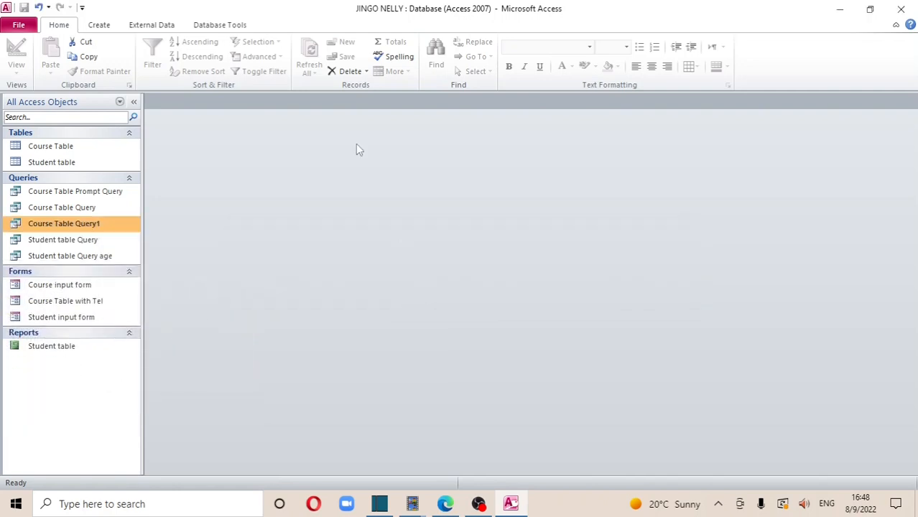
Start a Simple Query Wizard detail query with all five Course Table Query1 fields
click(99, 25)
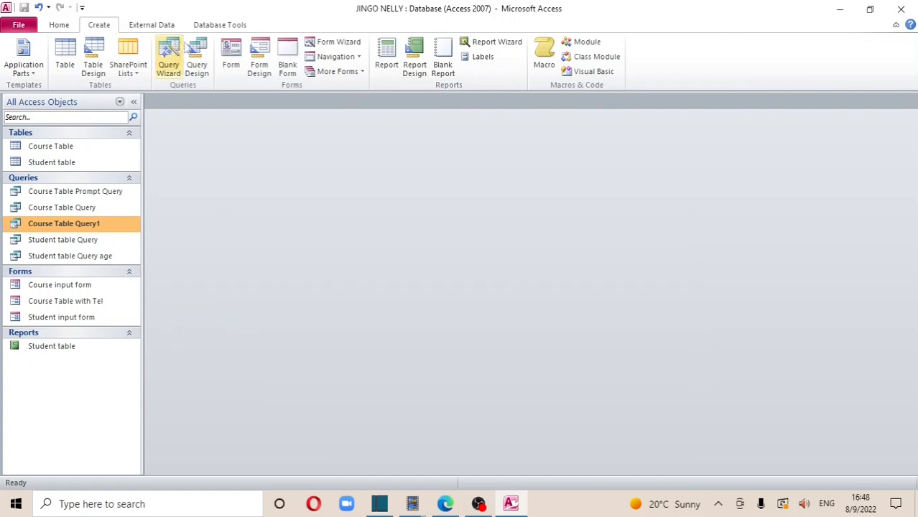
click(166, 63)
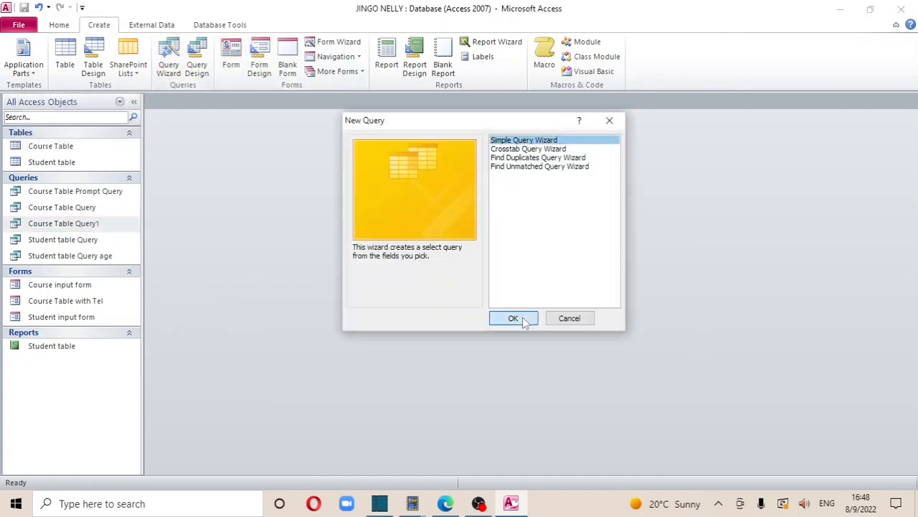
click(523, 317)
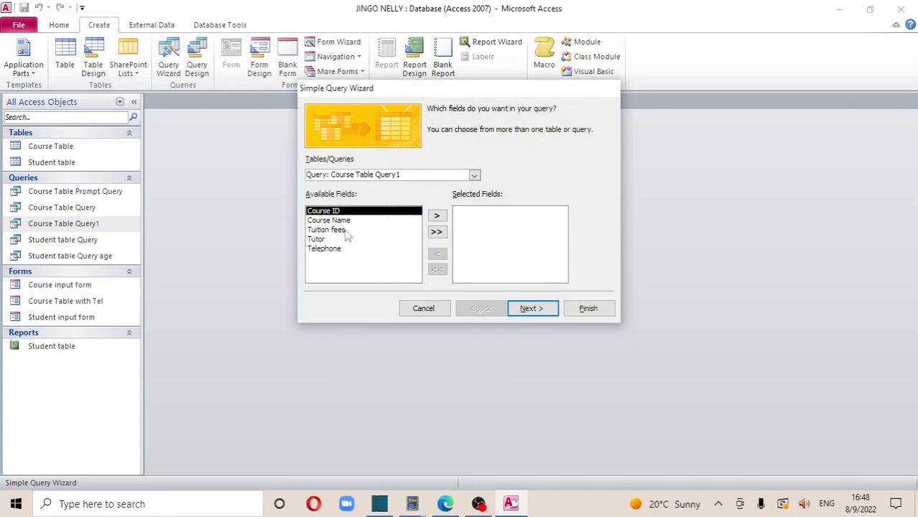
click(436, 232)
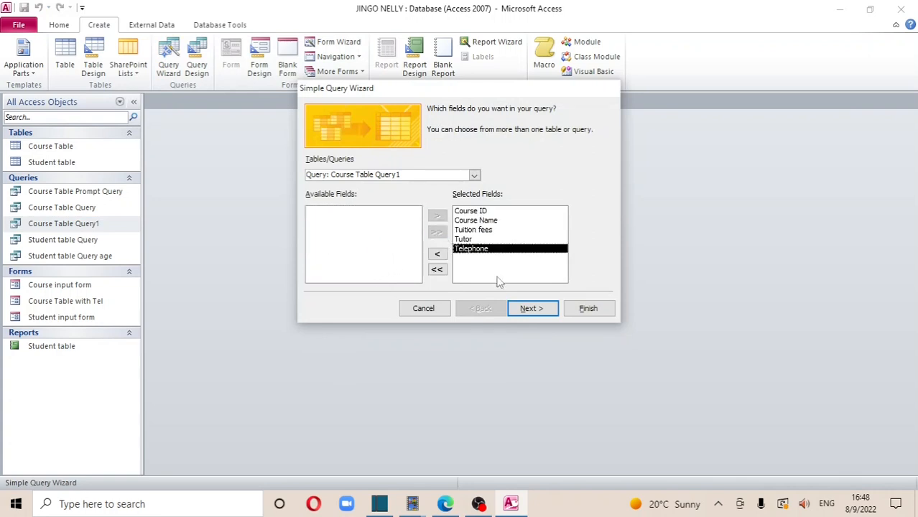
click(530, 309)
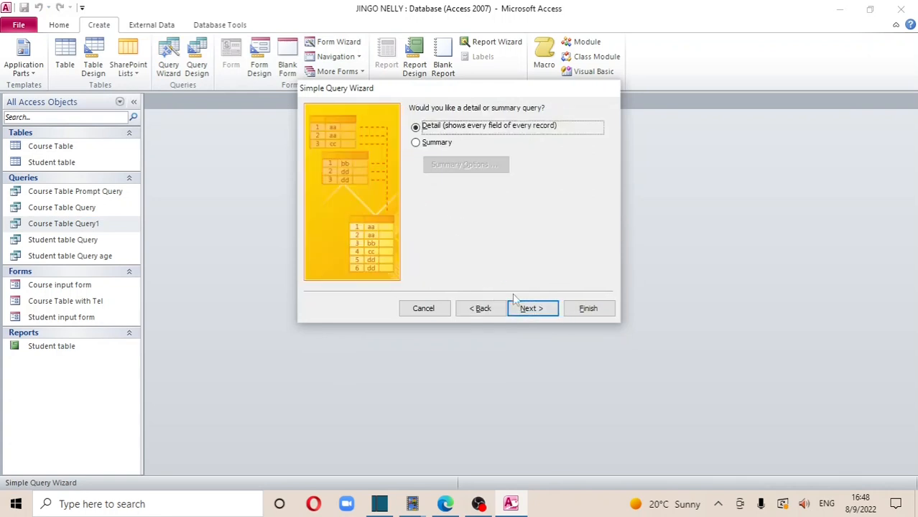
click(532, 309)
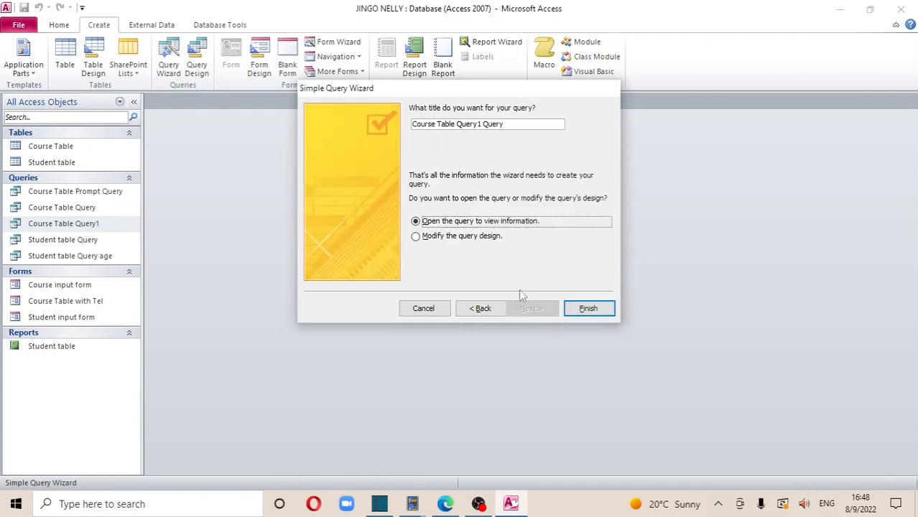
Title the query 'Course Table Query1 fees' and finish it opened in design view
click(415, 237)
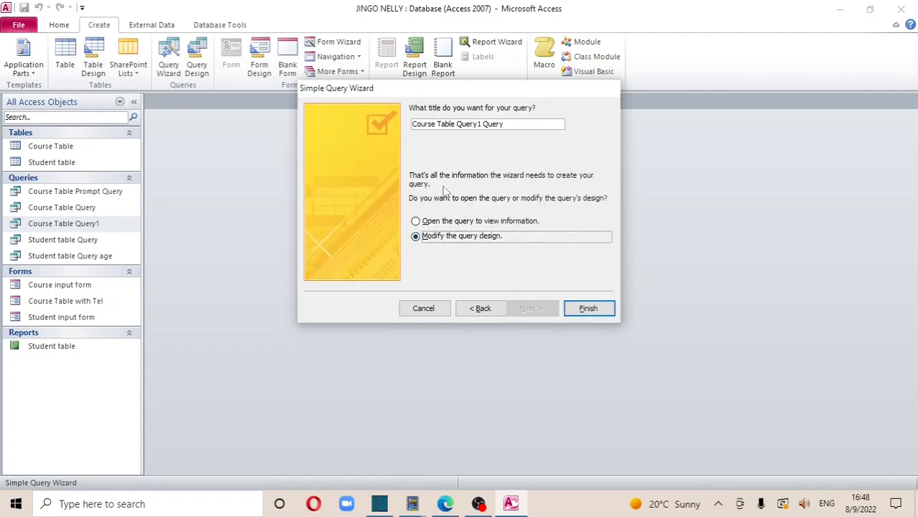
click(507, 124)
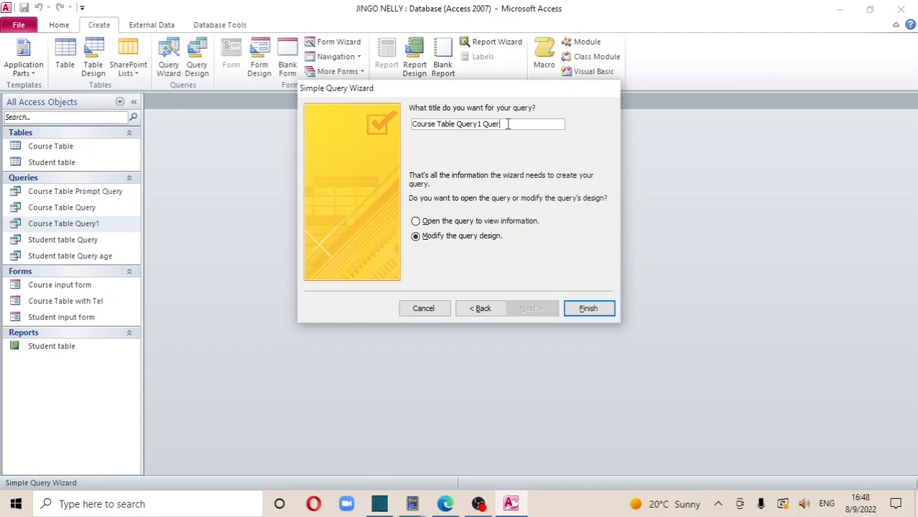
key(BackSpace)
key(BackSpace)
key(BackSpace)
key(BackSpace)
text(fess)
key(BackSpace)
key(BackSpace)
text(es)
click(590, 309)
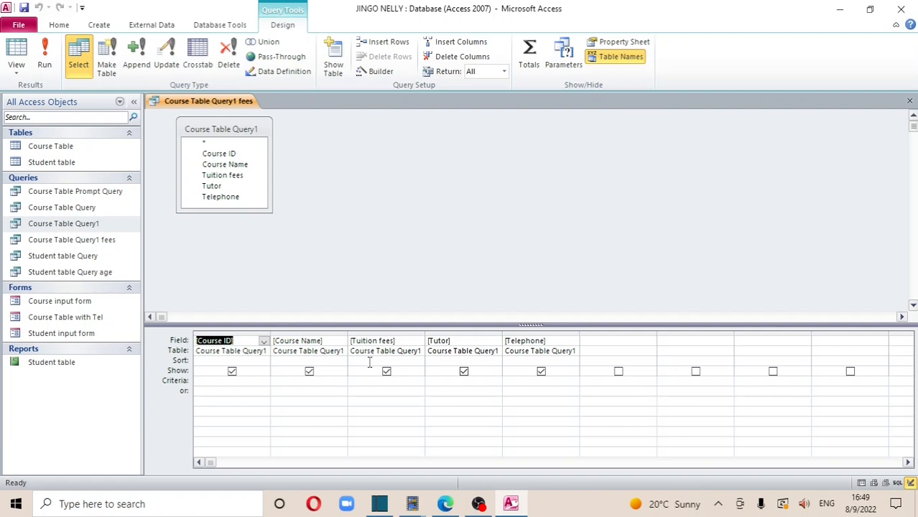
Enter <450000 as the Tuition fees criterion and run it, returning Nursing and Web design
click(363, 381)
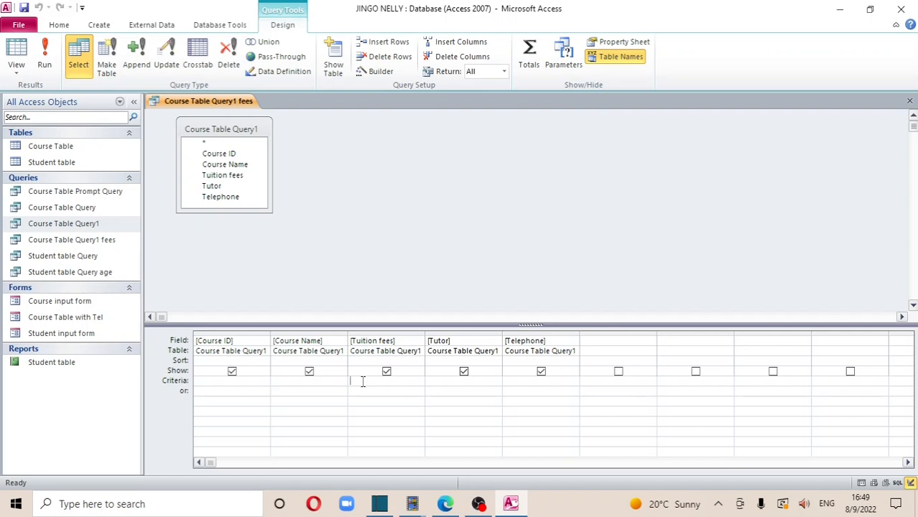
text(<)
text(450000)
key(Tab)
click(45, 57)
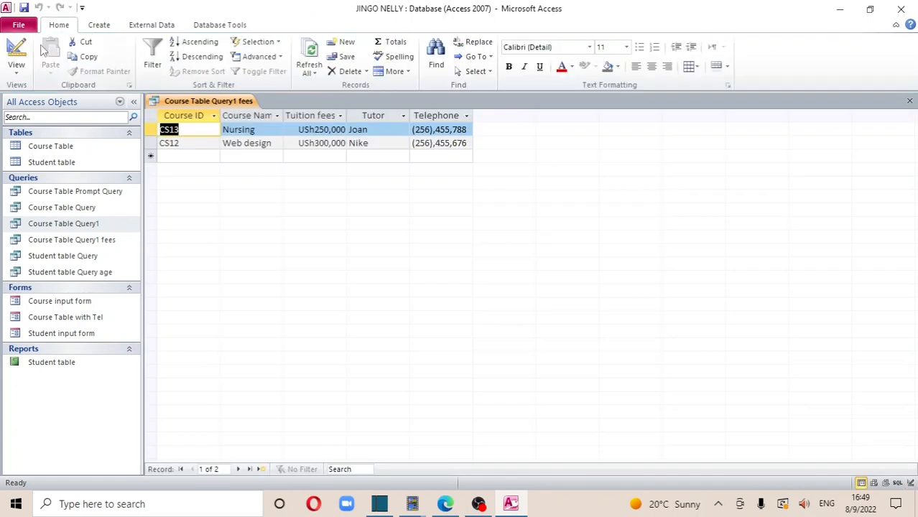